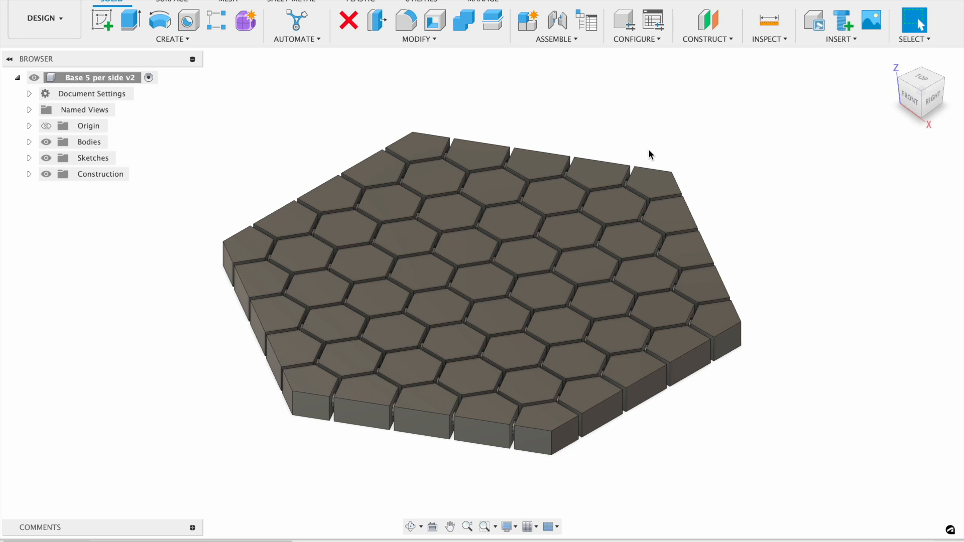
# Switch to the Fixed Design templet v3 document and inspect its hexagonal frame from a lower angle
pyautogui.moveTo(902, 70)
pyautogui.moveTo(901, 100)
pyautogui.moveTo(907, 90)
pyautogui.mouseDown()
pyautogui.moveTo(884, 40)
pyautogui.moveTo(848, 77)
pyautogui.moveTo(876, 66)
pyautogui.moveTo(880, 81)
pyautogui.moveTo(818, 105)
pyautogui.moveTo(841, 131)
pyautogui.moveTo(854, 95)
pyautogui.mouseUp()
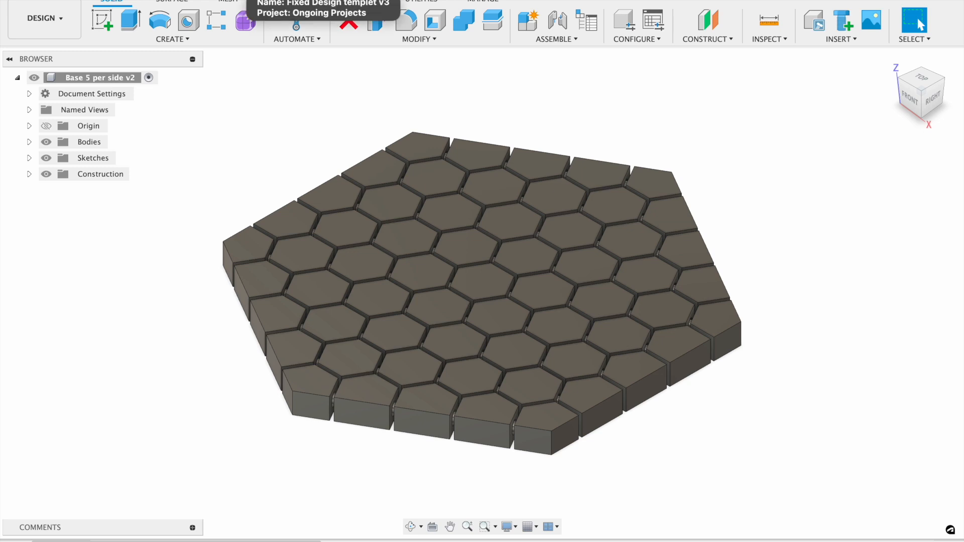
pyautogui.click(247, 0)
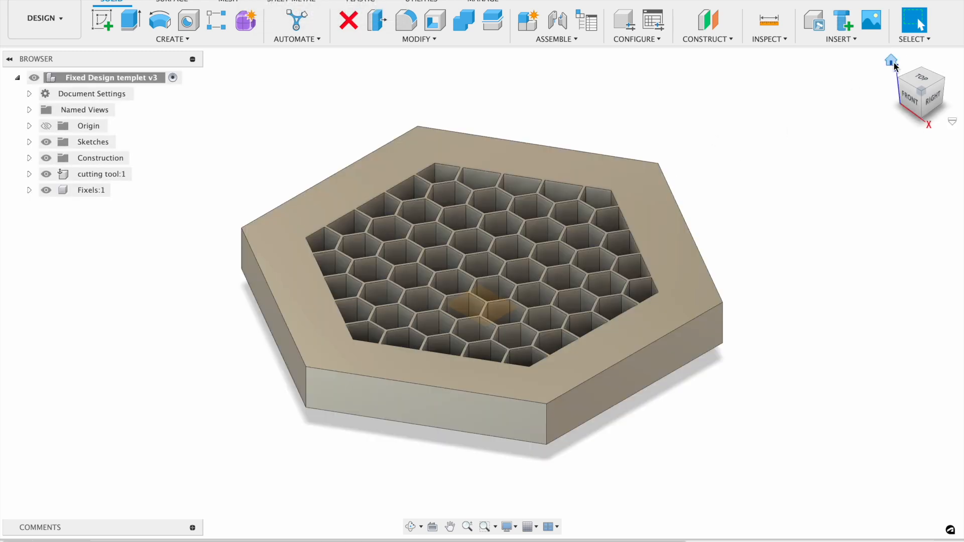
pyautogui.moveTo(911, 99); pyautogui.dragTo(911, 88)
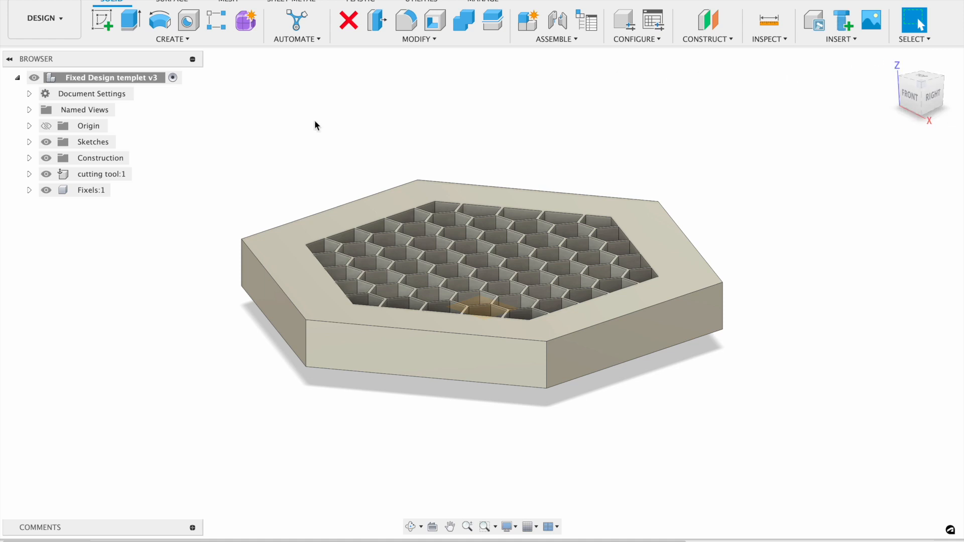
pyautogui.click(388, 352)
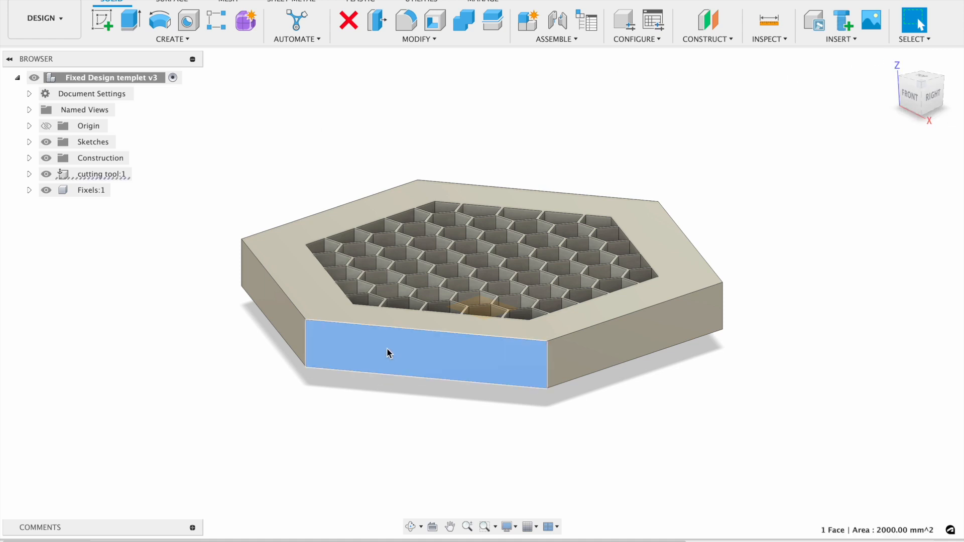
# Hide the cutting tool component, leaving the Fixels tiles displayed in the home view
pyautogui.click(46, 174)
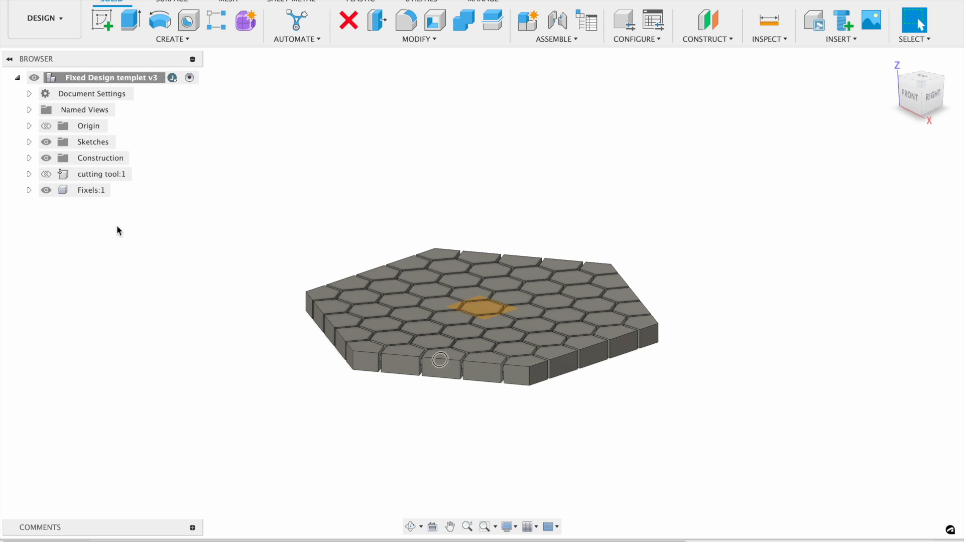
pyautogui.click(46, 174)
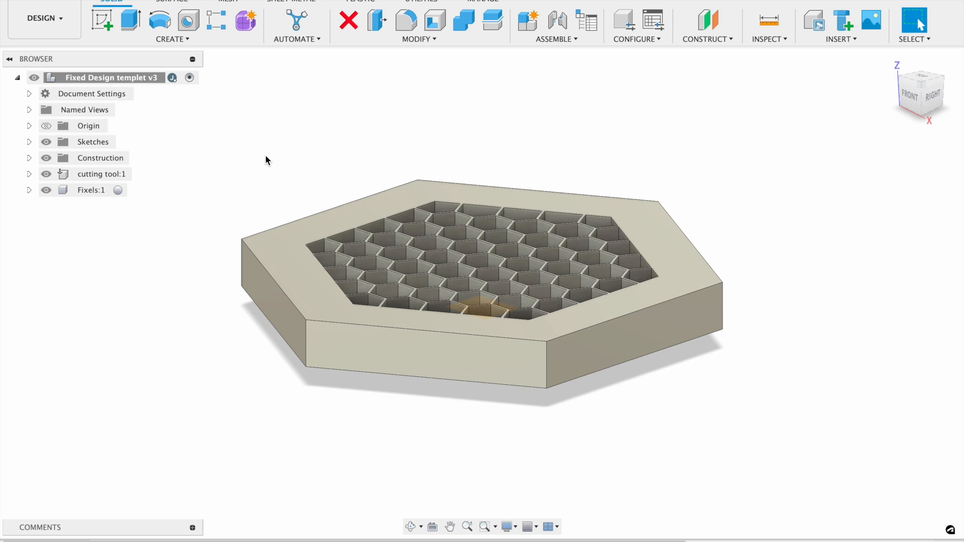
pyautogui.click(46, 174)
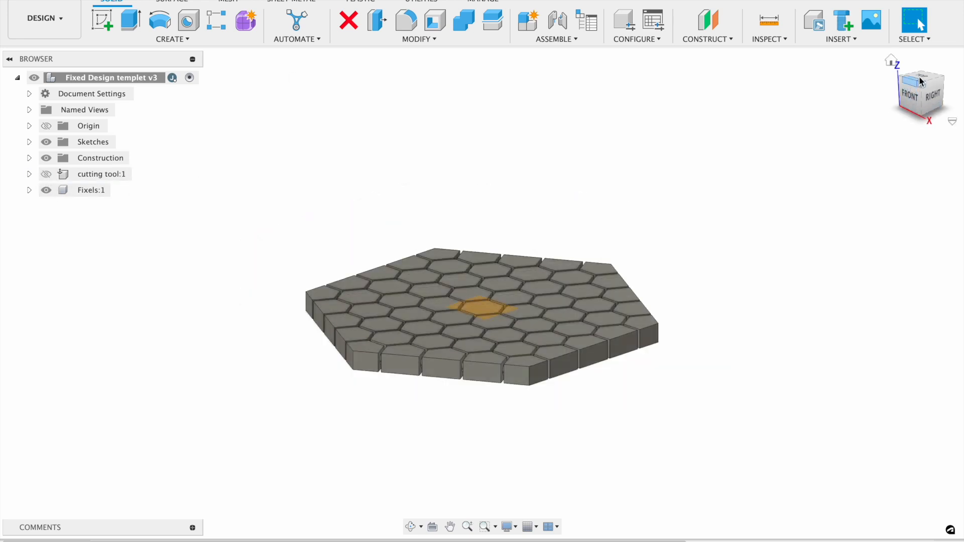
pyautogui.click(893, 61)
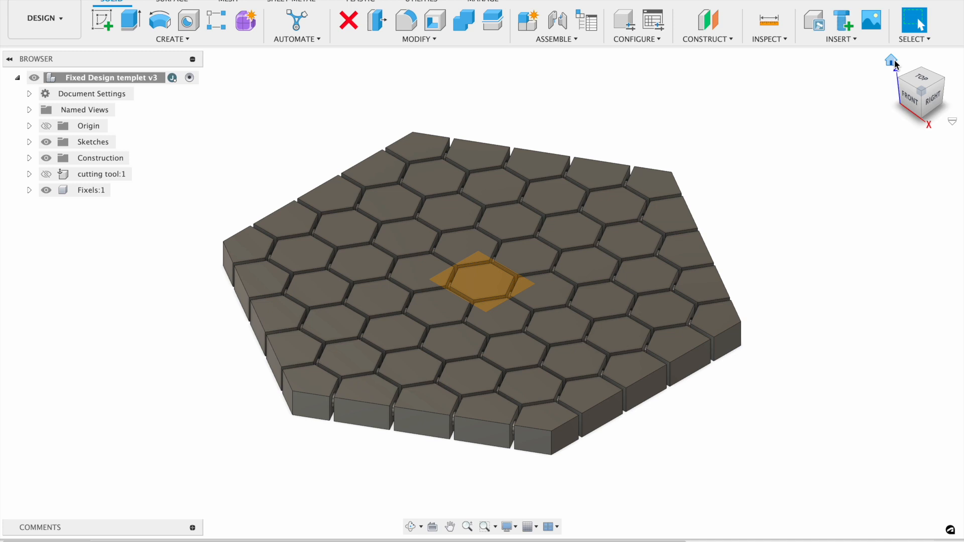
# Start a sketch on the top face of the tiles and project the outlines of the uppermost corner tile and the centre tile
pyautogui.click(499, 290)
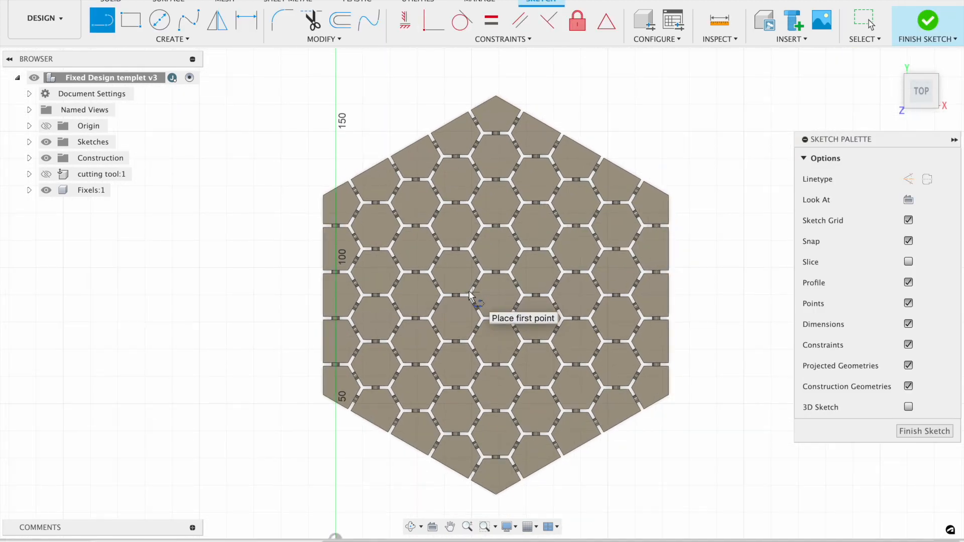
pyautogui.press('p')
pyautogui.click(500, 119)
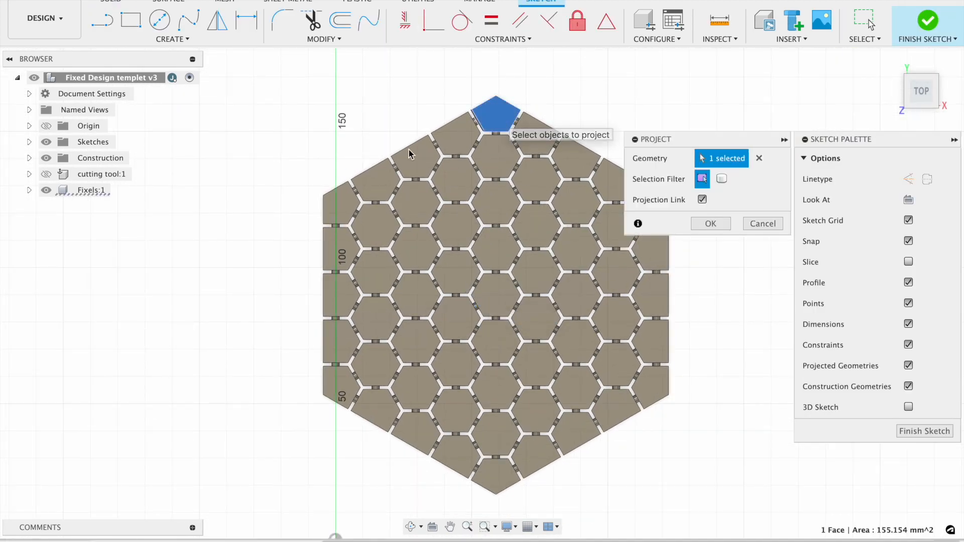
pyautogui.click(496, 296)
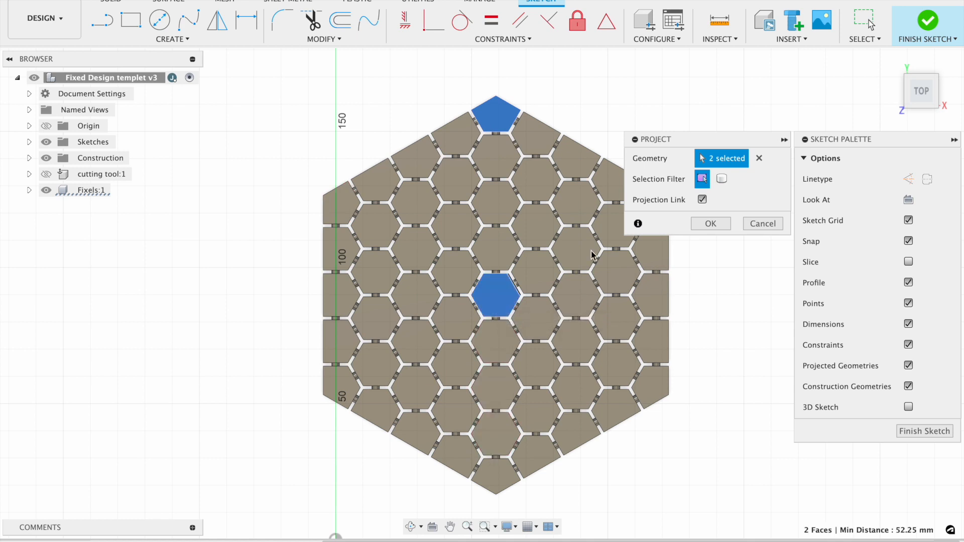
pyautogui.click(711, 223)
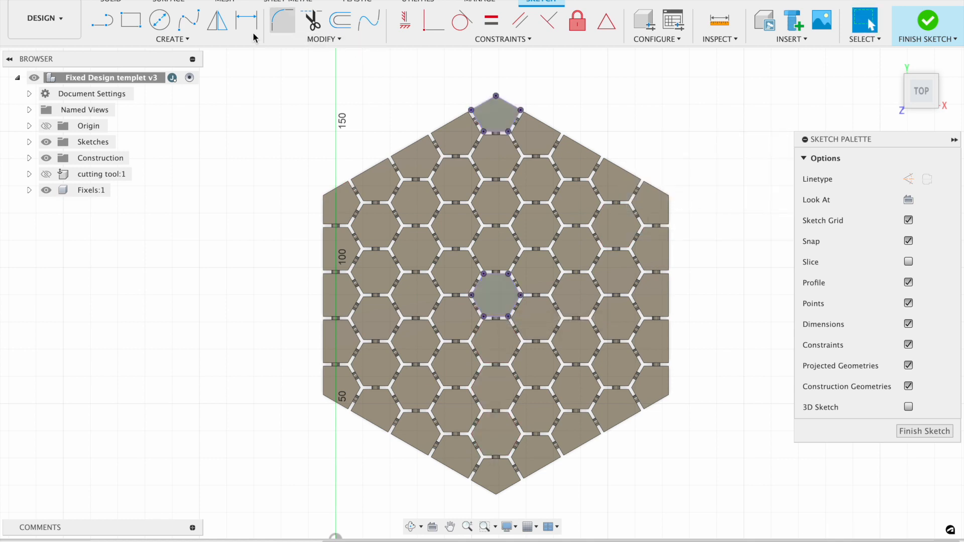
# Draw a six-sided inscribed polygon from the centre of the middle tile to the outer vertex of the uppermost corner tile
pyautogui.click(214, 39)
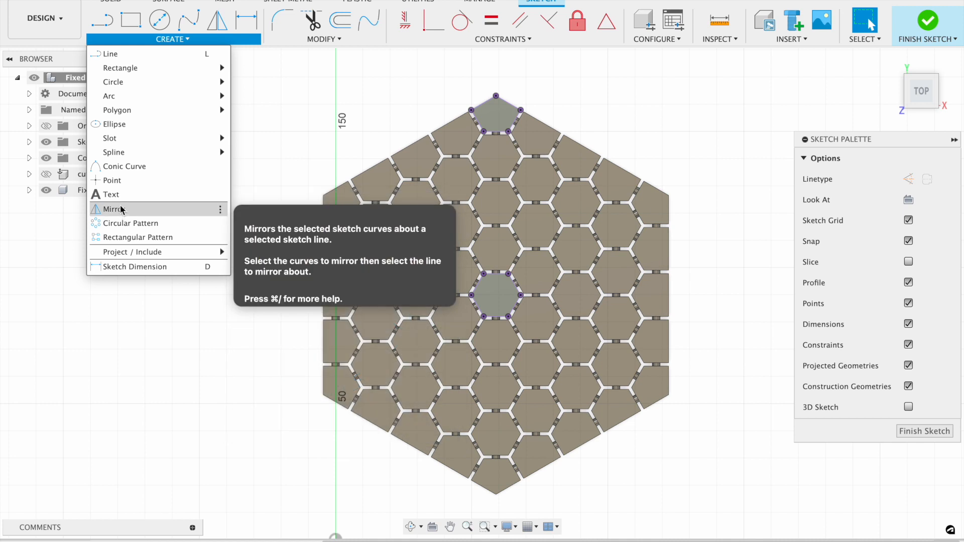
pyautogui.moveTo(150, 117)
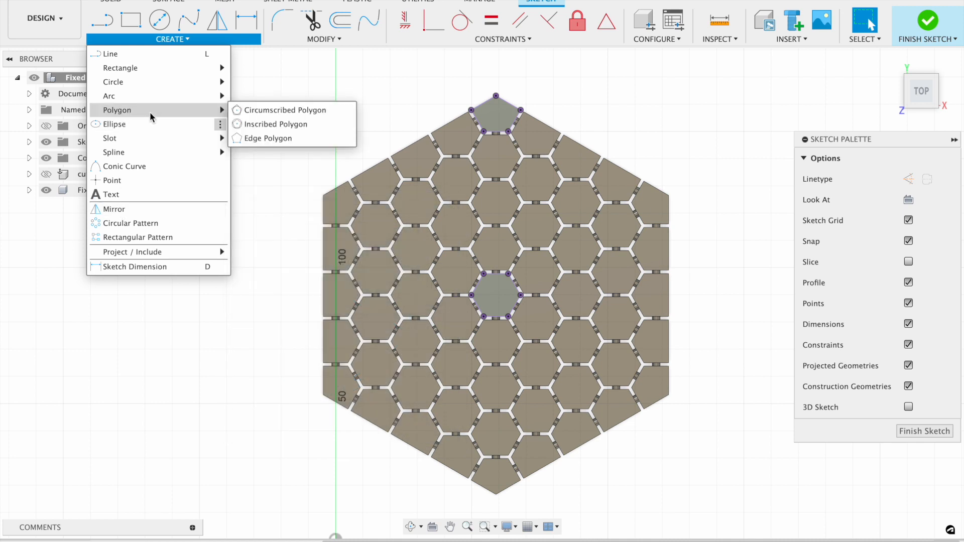
pyautogui.click(262, 129)
pyautogui.scroll(3, 499, 300)
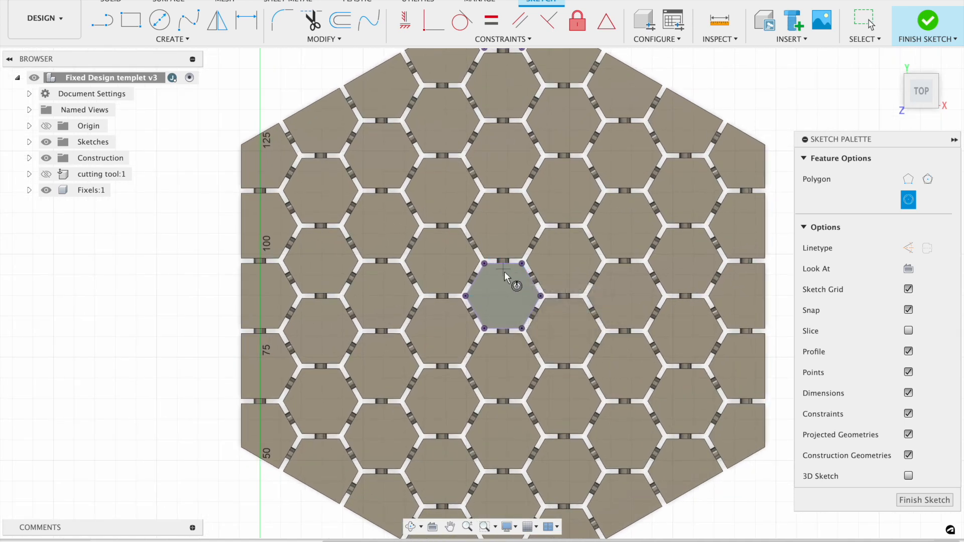
pyautogui.click(503, 300)
pyautogui.scroll(-2, 523, 196)
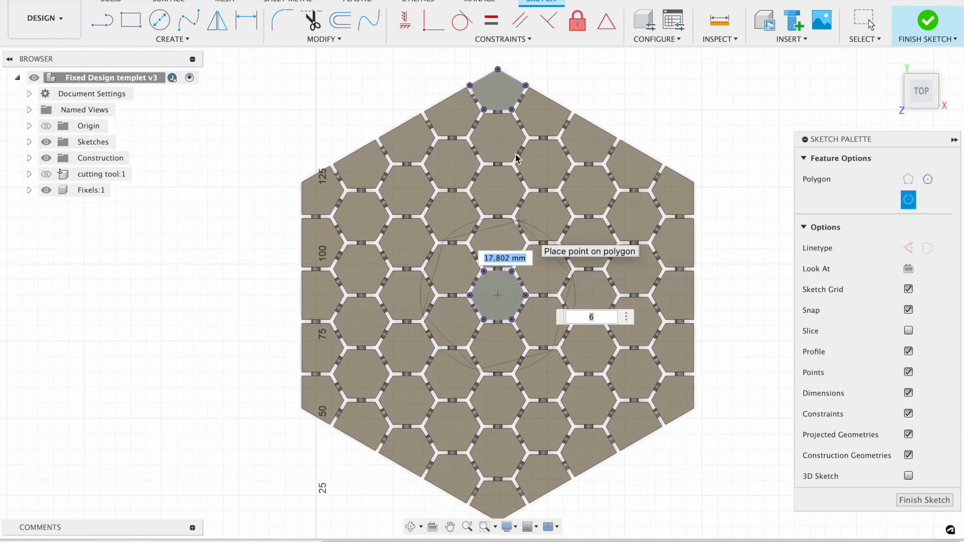
pyautogui.click(497, 69)
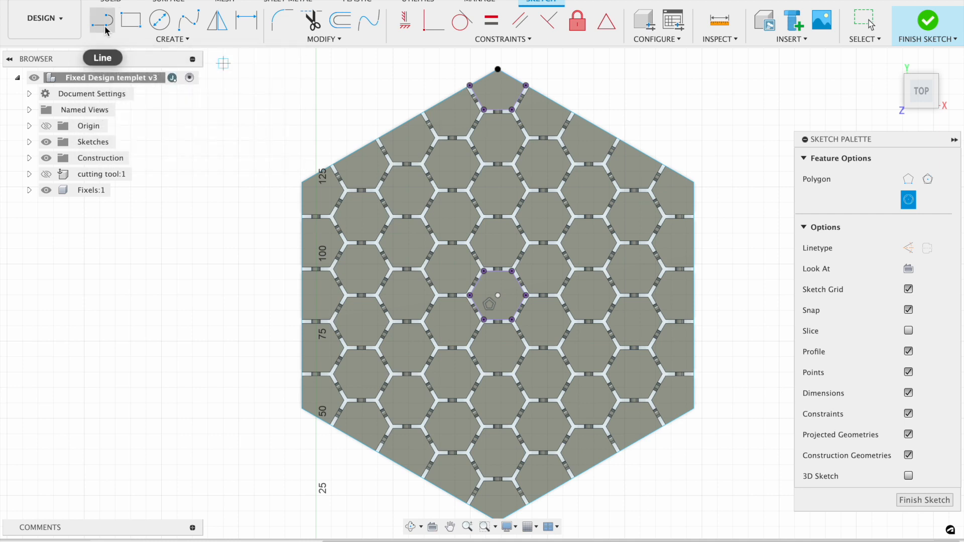
pyautogui.press('Escape')
pyautogui.press('c')
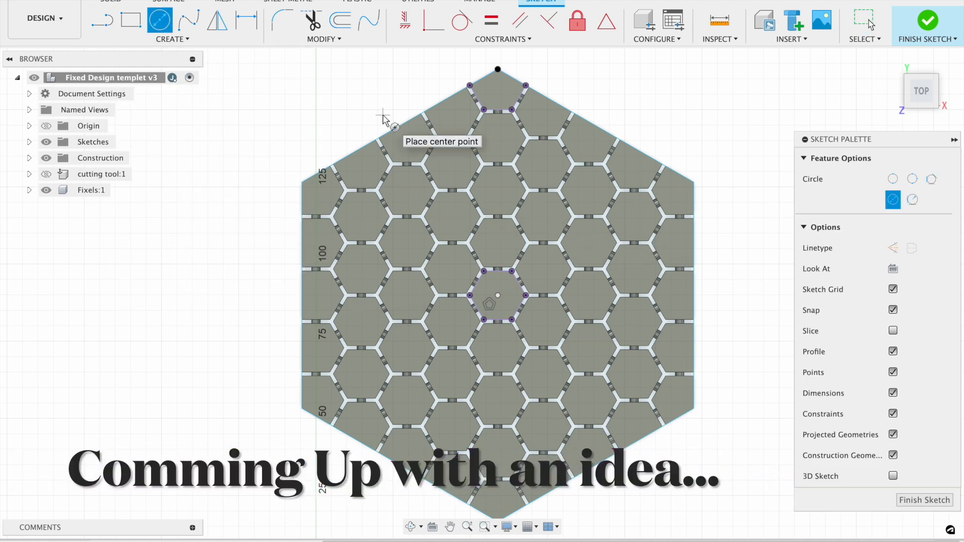
pyautogui.click(169, 44)
pyautogui.click(362, 218)
pyautogui.moveTo(607, 249); pyautogui.dragTo(517, 274, button='middle')
pyautogui.click(544, 241)
pyautogui.click(711, 223)
pyautogui.click(407, 477)
pyautogui.click(136, 39)
pyautogui.click(131, 20)
pyautogui.press('Escape')
pyautogui.press('super+z')
pyautogui.press('super+z')
pyautogui.press('super+z')
# Try a 17 mm inscribed hexagon around a single tile with a line from its centre, and undo both
pyautogui.click(172, 39)
pyautogui.moveTo(179, 111)
pyautogui.click(271, 124)
pyautogui.click(408, 320)
pyautogui.press('Return')
pyautogui.click(101, 20)
pyautogui.click(407, 319)
pyautogui.scroll(5, 452, 293)
pyautogui.press('Escape')
pyautogui.press('super+z')
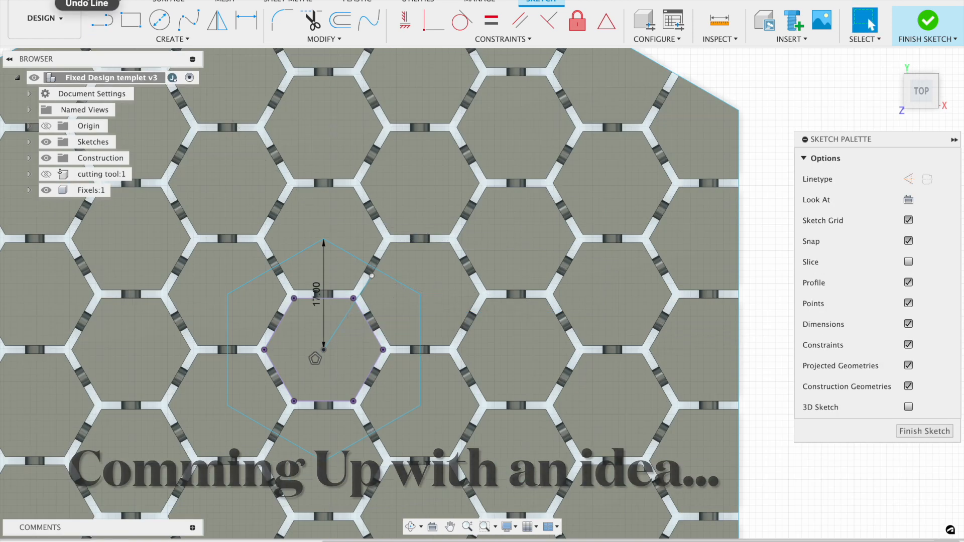
pyautogui.press('super+z')
pyautogui.press('super+z')
# Draw an S-shaped fit point spline through six points, from the upper-left tiles down to the lower-middle tiles of the hexagon
pyautogui.click(922, 106)
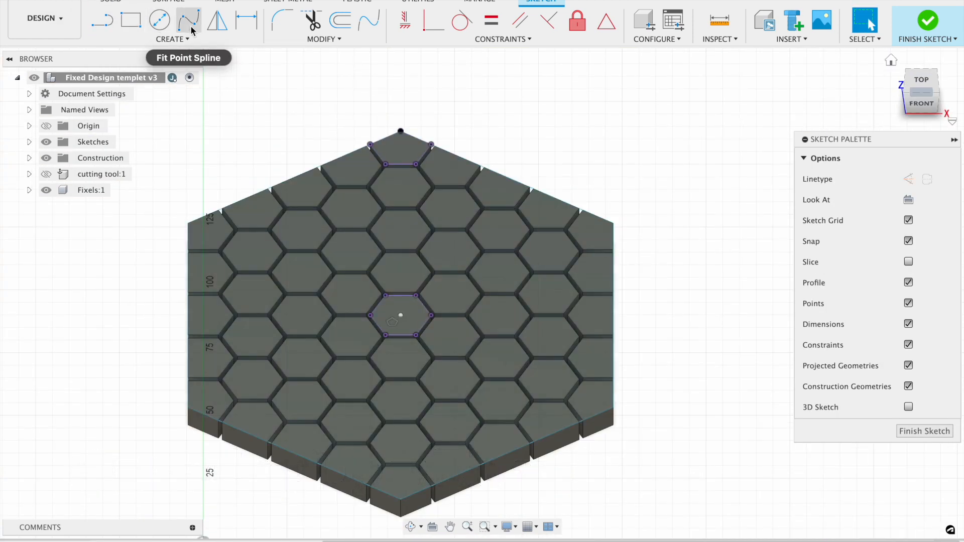
pyautogui.click(188, 20)
pyautogui.click(920, 86)
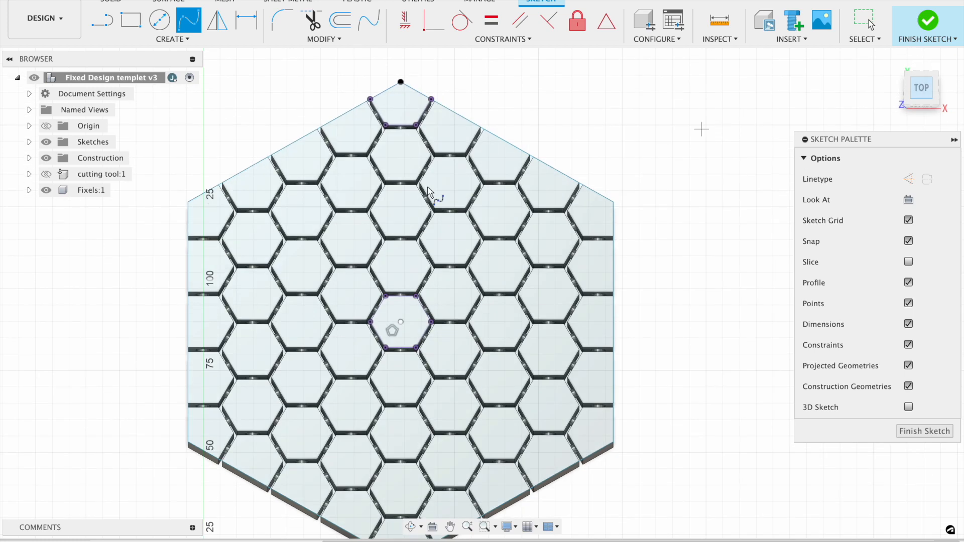
pyautogui.click(248, 235)
pyautogui.click(290, 168)
pyautogui.click(395, 206)
pyautogui.click(311, 339)
pyautogui.click(355, 418)
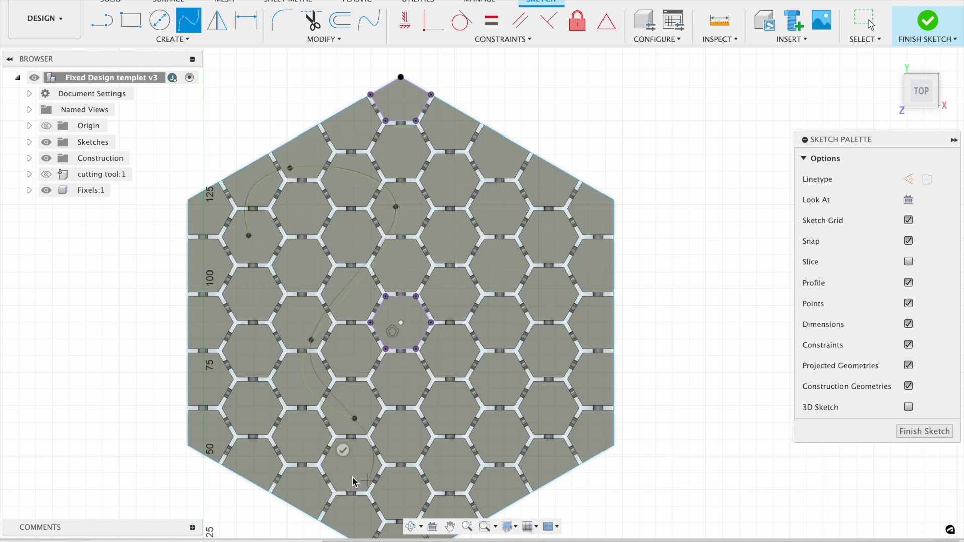
pyautogui.click(442, 422)
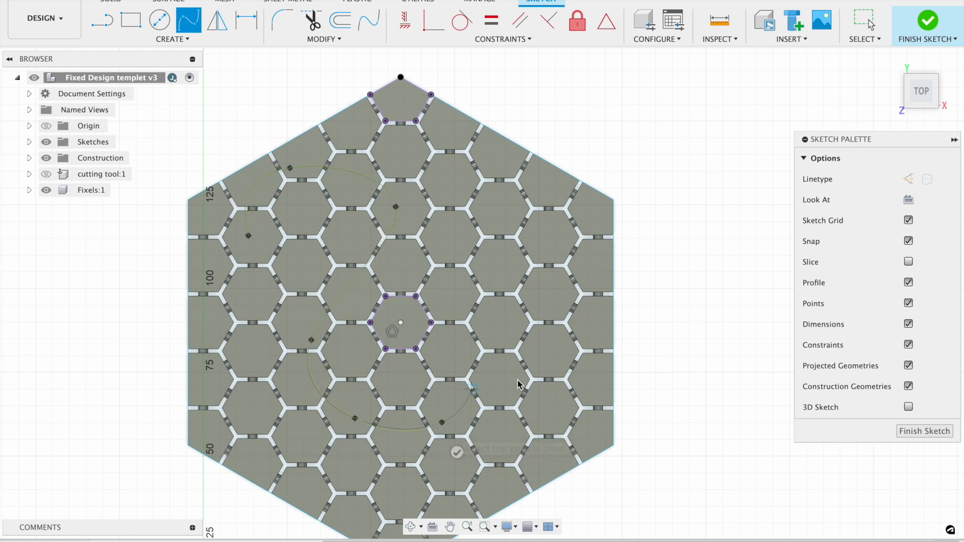
pyautogui.rightClick(511, 387)
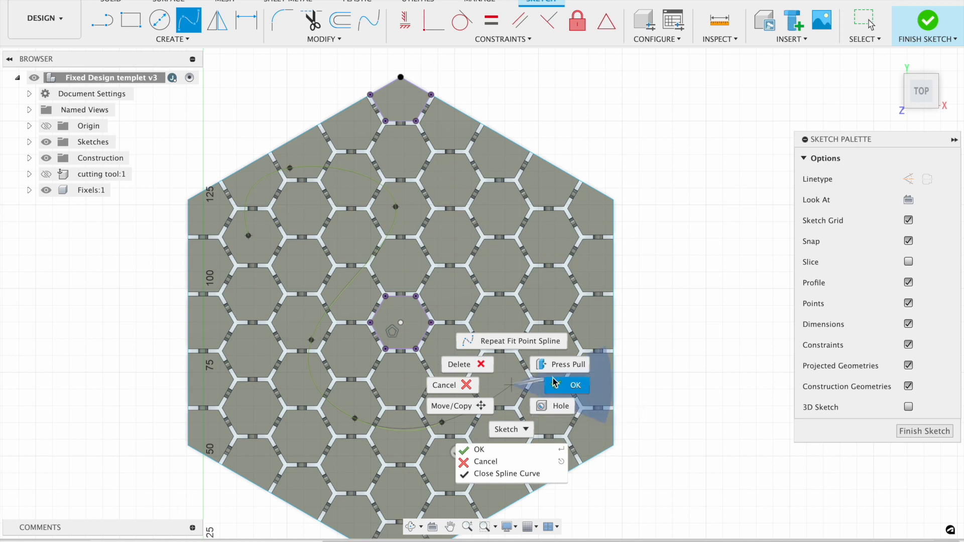
pyautogui.click(555, 385)
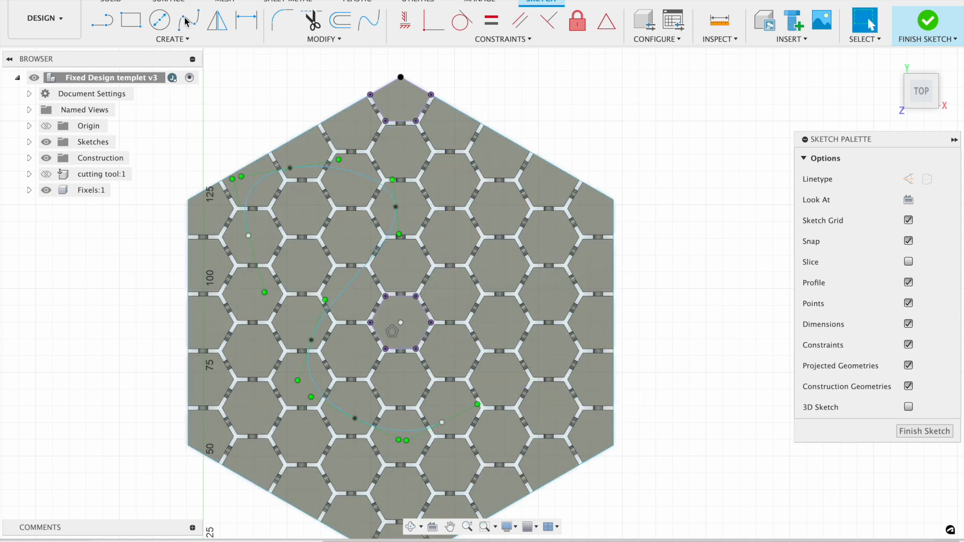
# Draw a second fit point spline through four points, from the upper-left edge around the left tiles and across to the right of centre
pyautogui.click(187, 20)
pyautogui.click(300, 149)
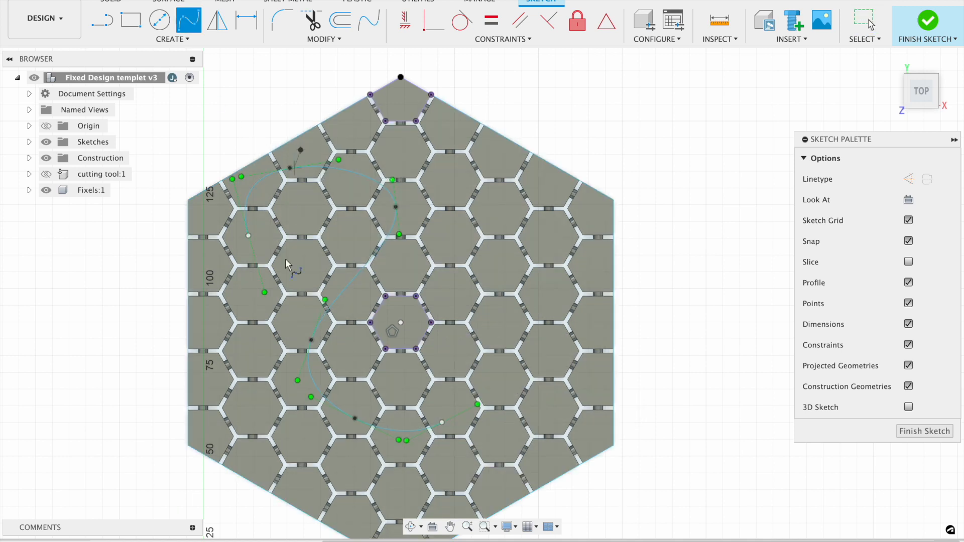
pyautogui.click(246, 306)
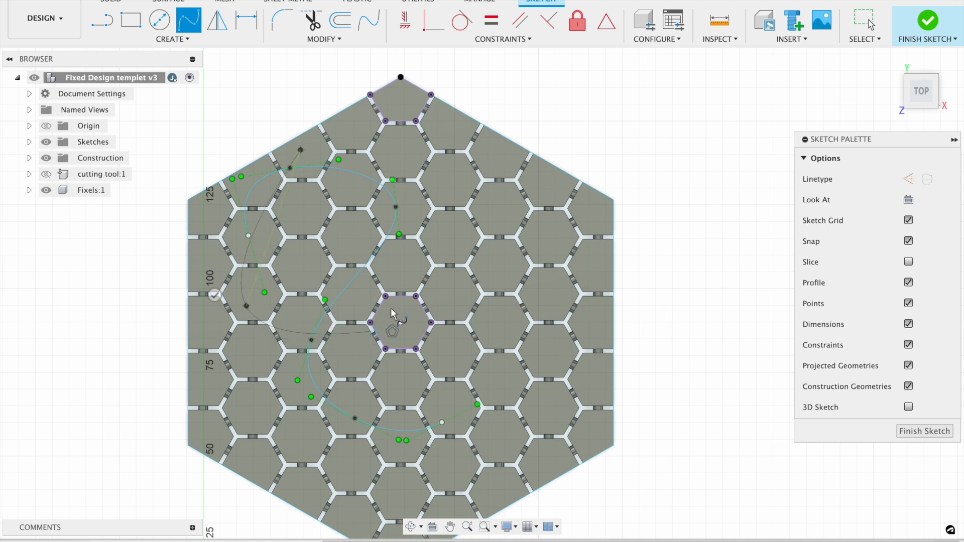
pyautogui.click(408, 278)
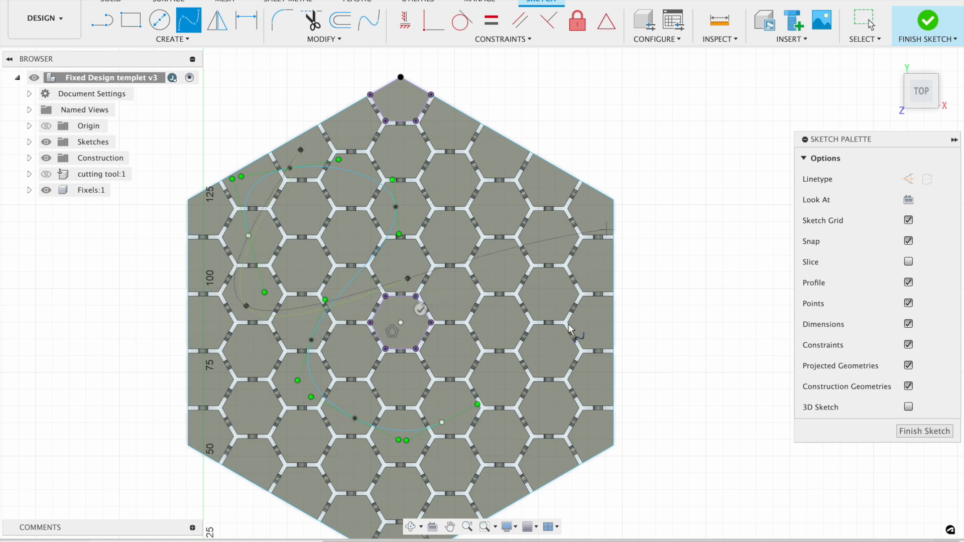
pyautogui.rightClick(533, 334)
pyautogui.click(600, 338)
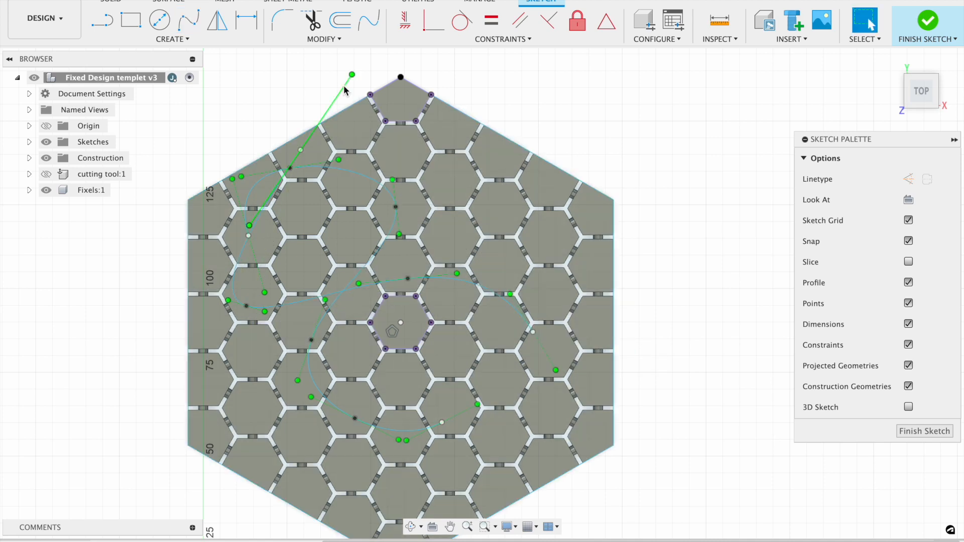
# Draw a long looping fit point spline through more than thirty points, starting in the upper-right tiles, criss-crossing the whole hexagon and ending right of centre
pyautogui.click(182, 19)
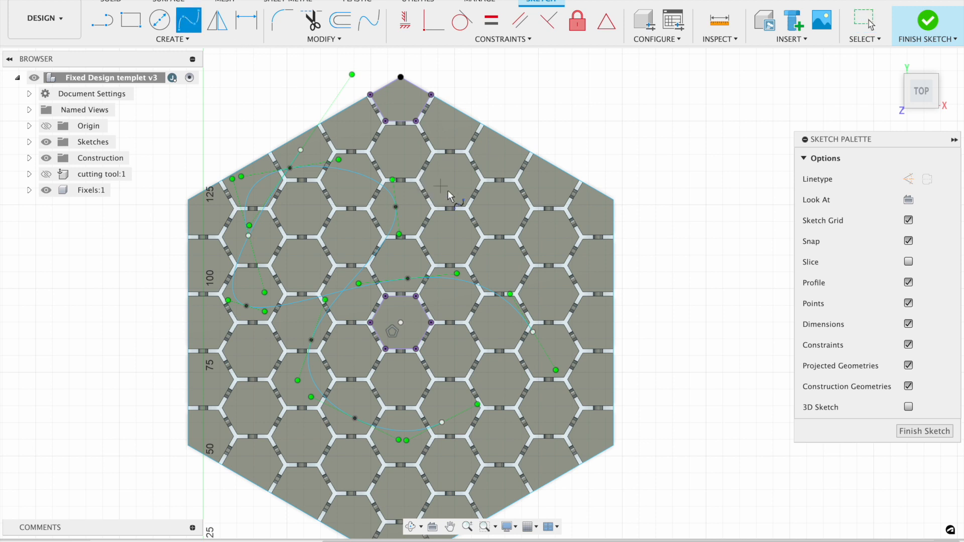
pyautogui.click(392, 335)
pyautogui.click(257, 352)
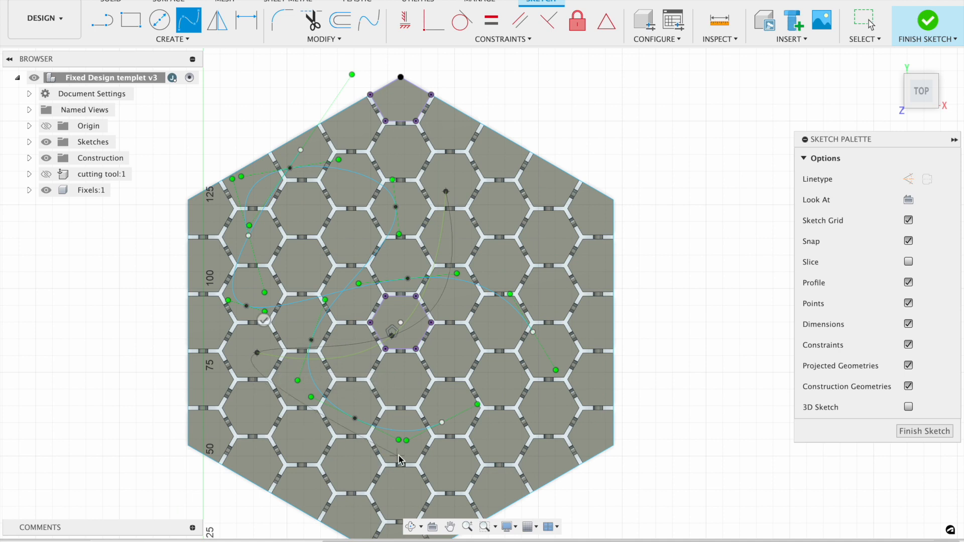
pyautogui.click(400, 486)
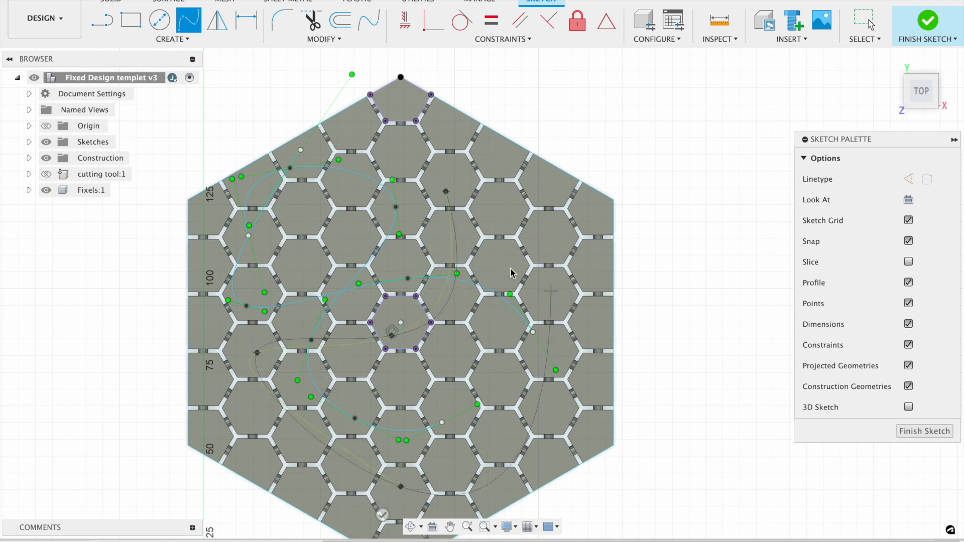
pyautogui.click(493, 274)
pyautogui.click(494, 162)
pyautogui.click(401, 152)
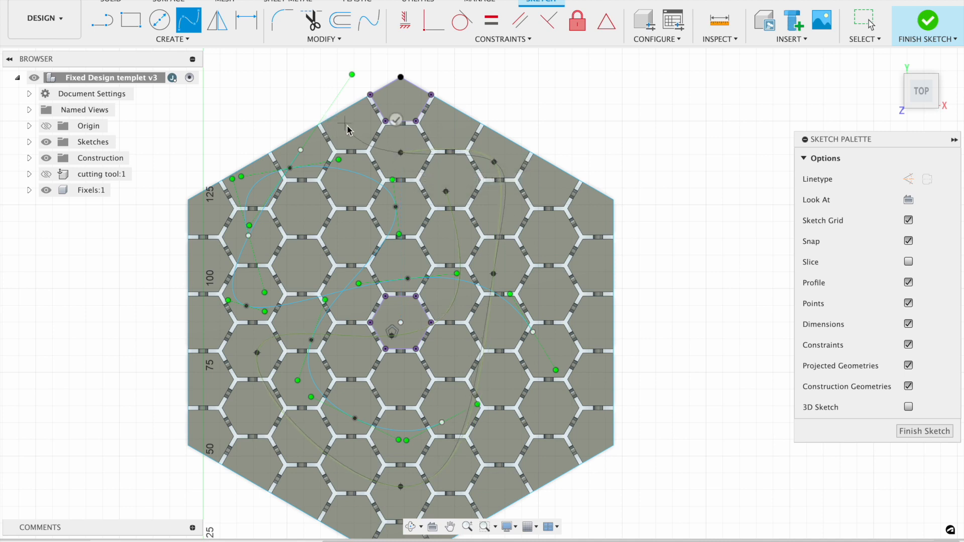
pyautogui.click(346, 139)
pyautogui.click(357, 344)
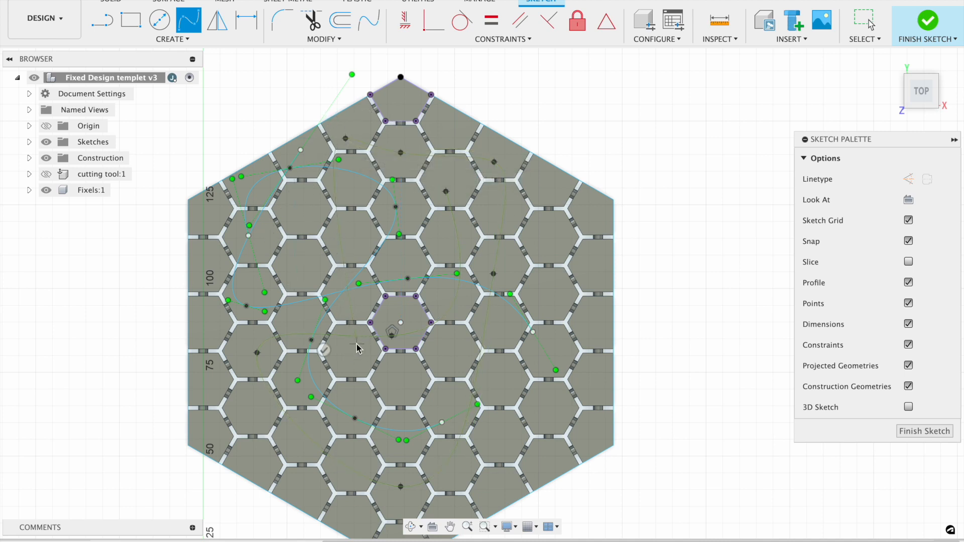
pyautogui.click(581, 328)
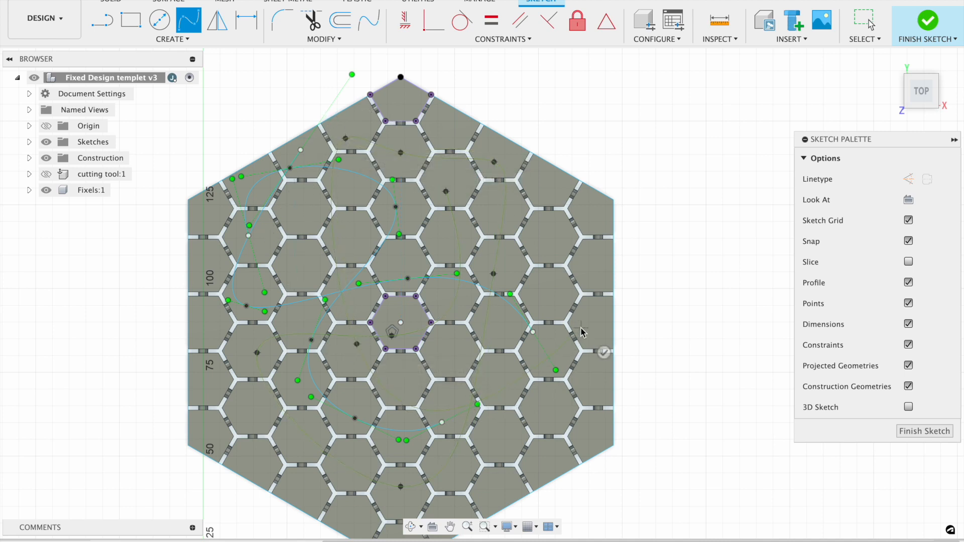
pyautogui.click(543, 248)
pyautogui.click(460, 310)
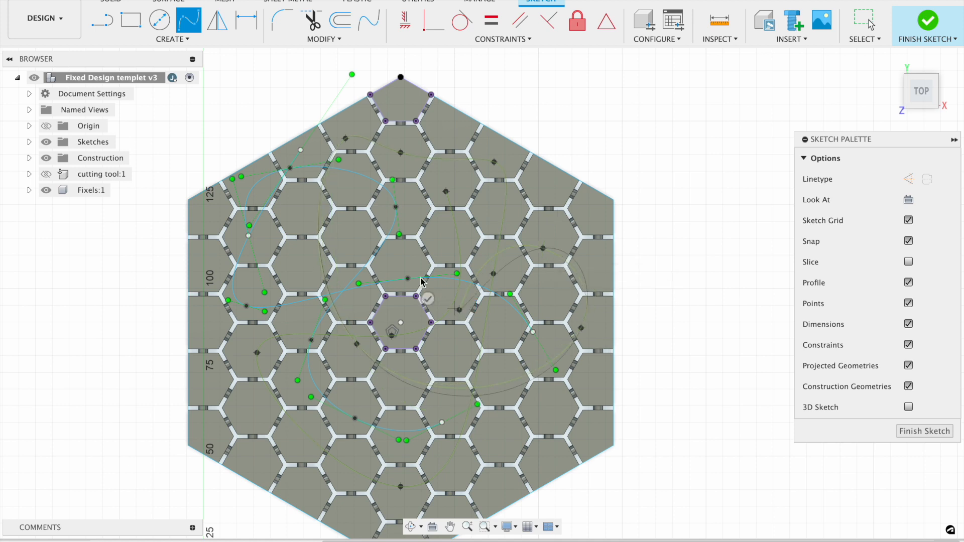
pyautogui.click(341, 182)
pyautogui.click(450, 127)
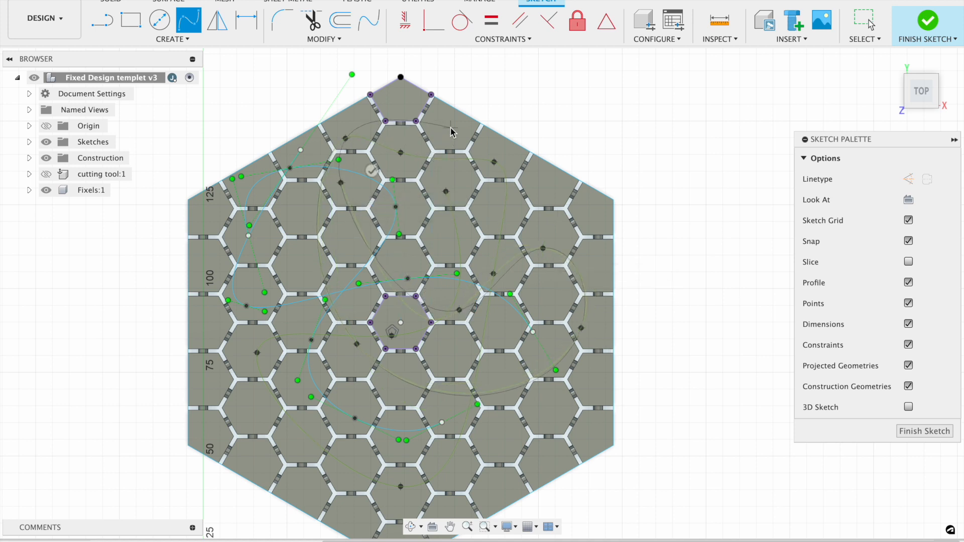
pyautogui.click(489, 486)
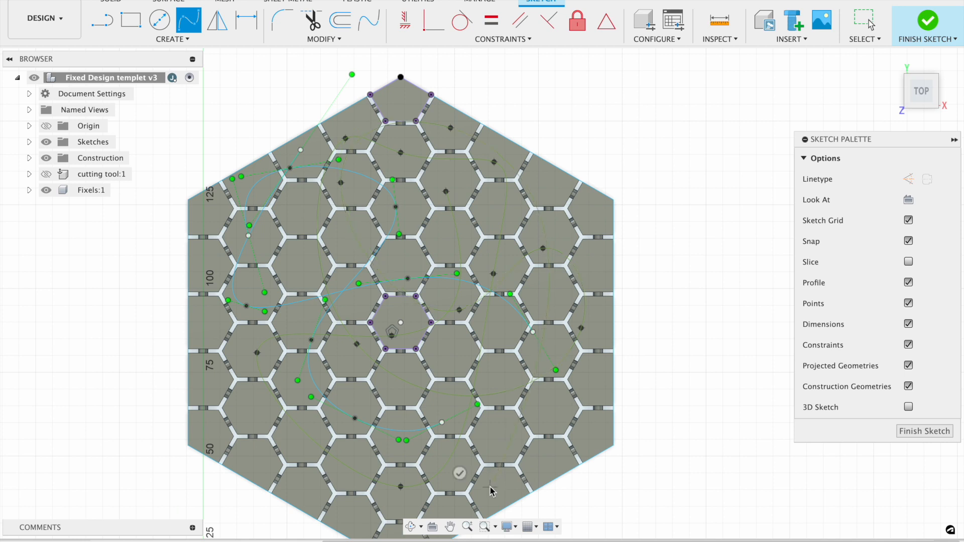
pyautogui.click(353, 473)
pyautogui.click(299, 481)
pyautogui.click(208, 377)
pyautogui.click(251, 293)
pyautogui.click(351, 370)
pyautogui.click(358, 458)
pyautogui.click(459, 347)
pyautogui.click(489, 204)
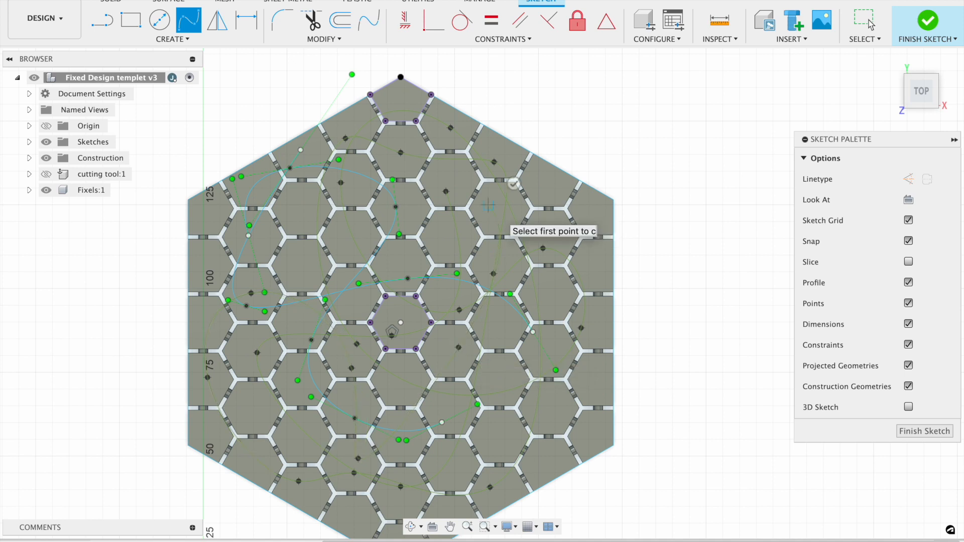
pyautogui.click(302, 220)
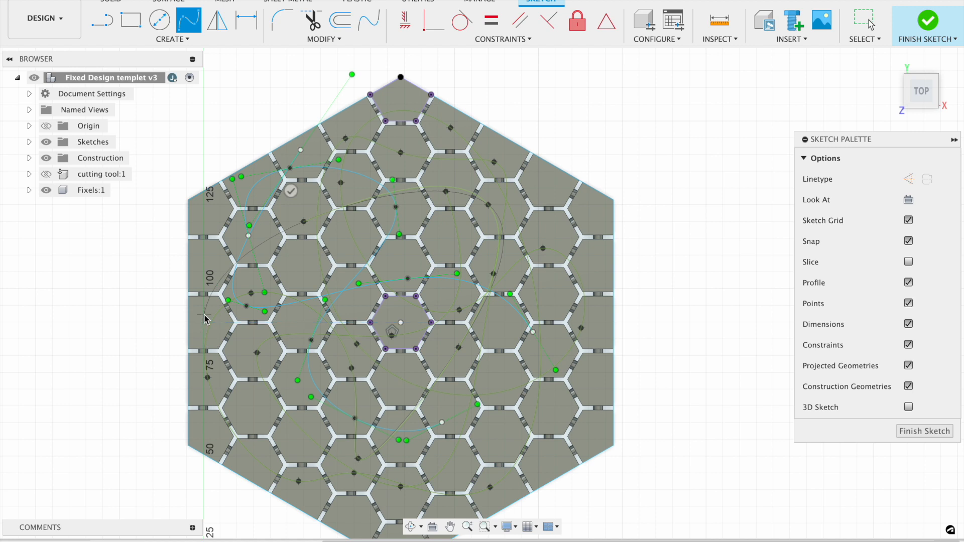
pyautogui.click(214, 273)
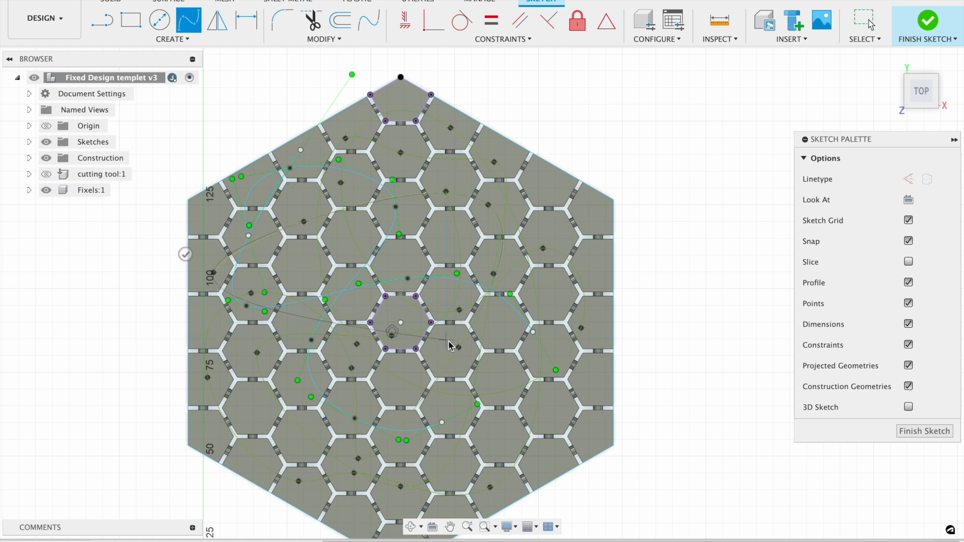
pyautogui.click(434, 348)
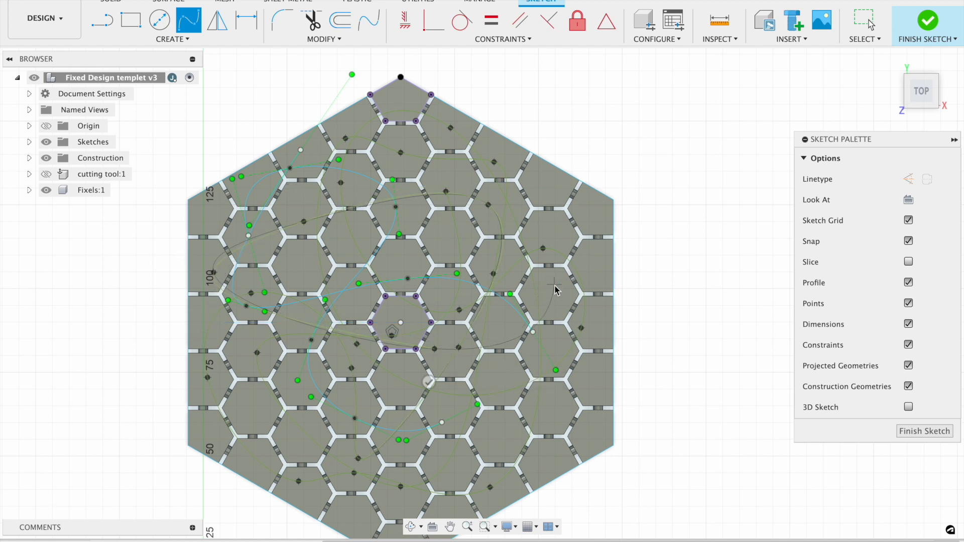
pyautogui.click(558, 294)
pyautogui.click(542, 183)
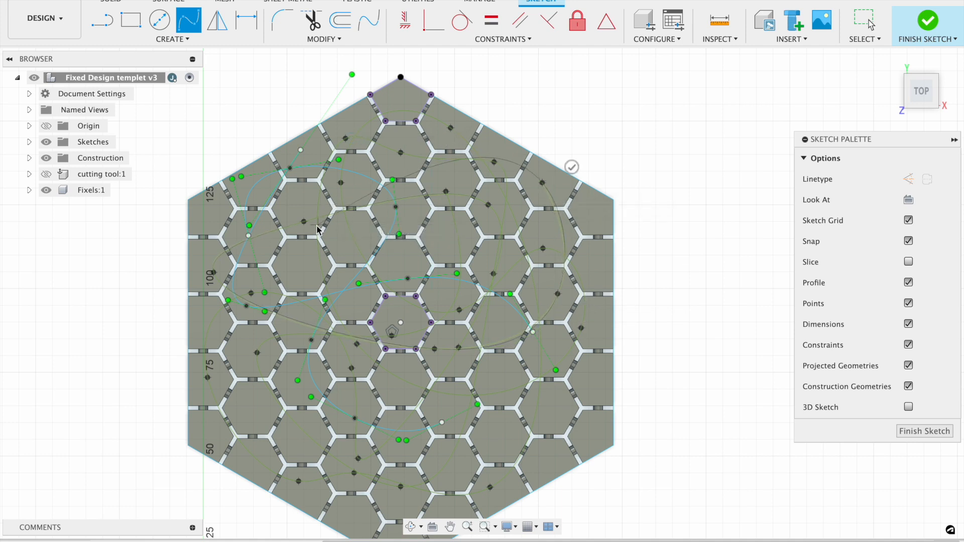
pyautogui.click(297, 260)
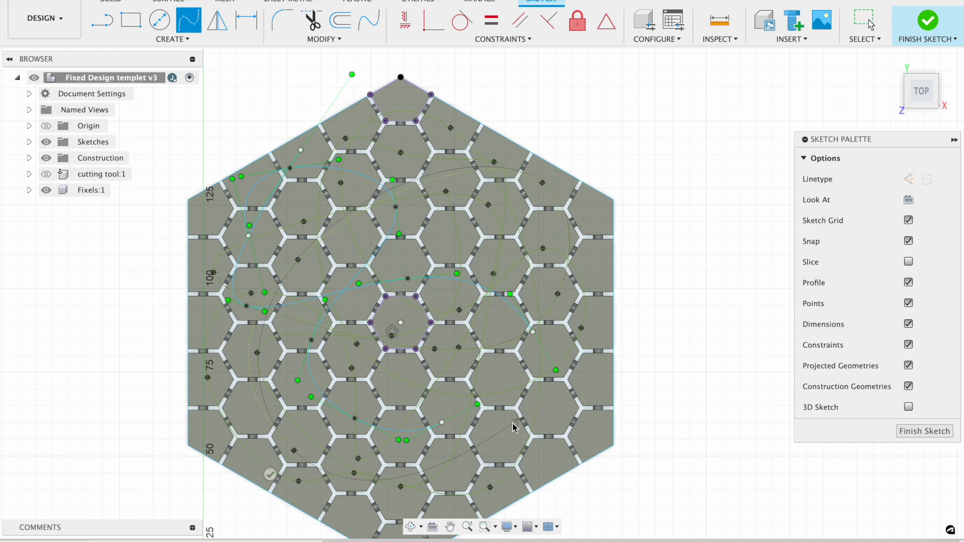
pyautogui.click(563, 418)
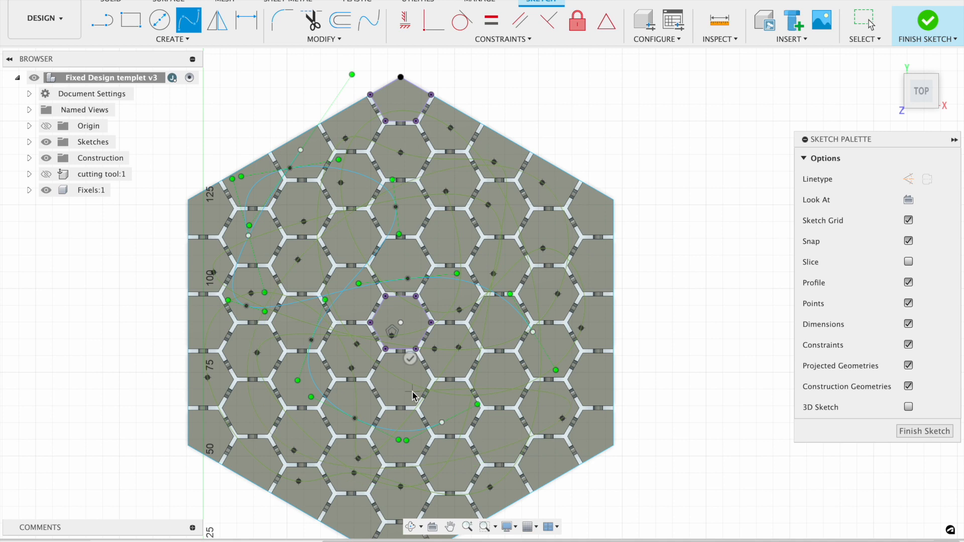
pyautogui.click(527, 240)
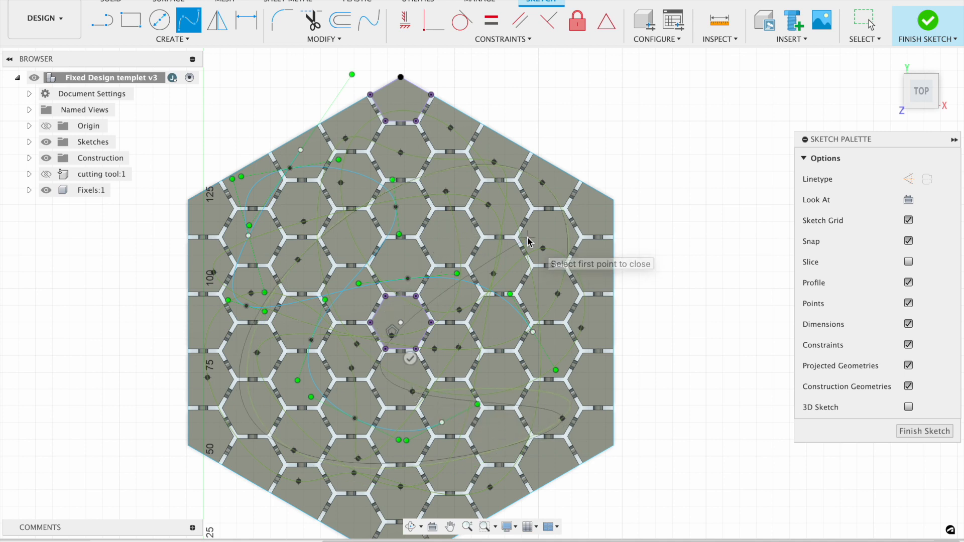
pyautogui.rightClick(598, 103)
pyautogui.click(643, 103)
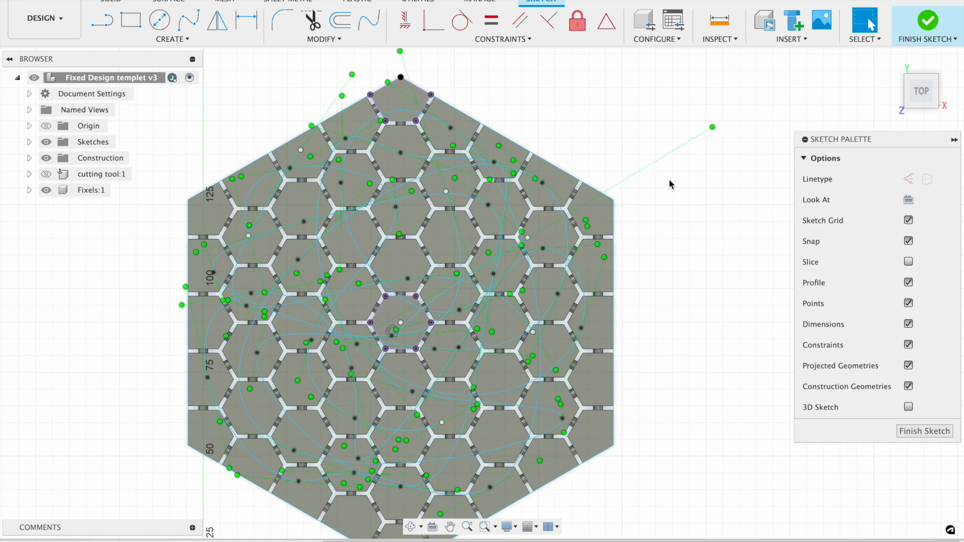
# Extrude the two outer profiles between the spline outline and the hexagon boundary by 1 mm, joined to the existing tiles
pyautogui.moveTo(920, 96); pyautogui.dragTo(920, 71)
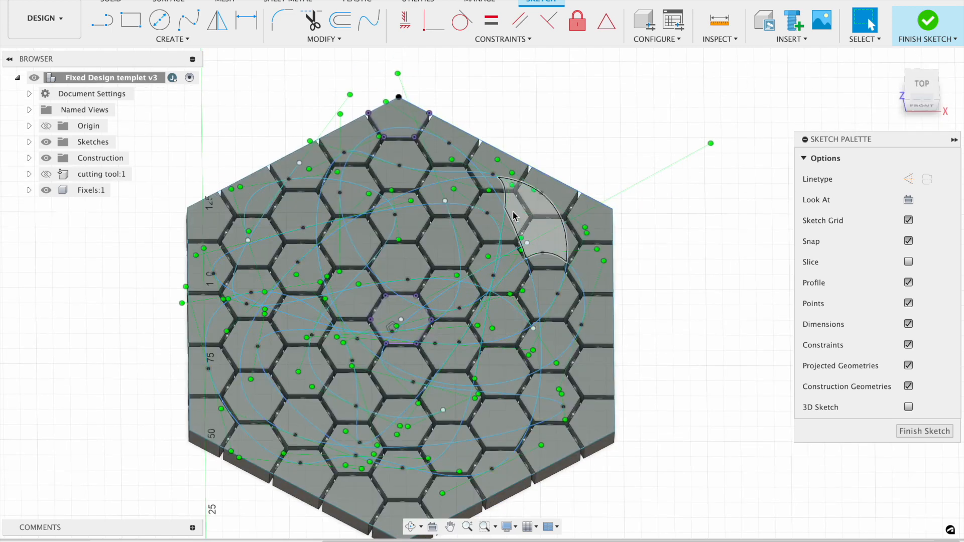
pyautogui.press('e')
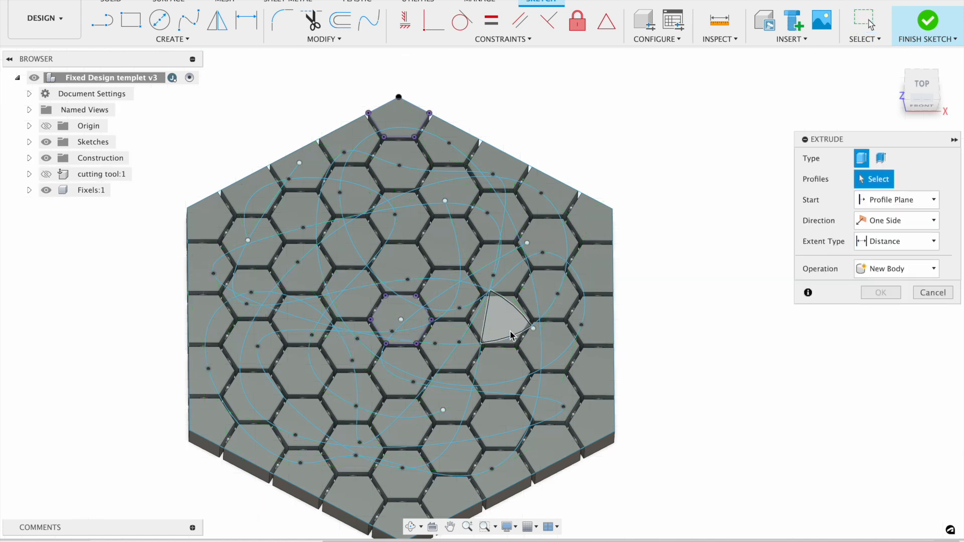
pyautogui.click(320, 162)
pyautogui.click(398, 119)
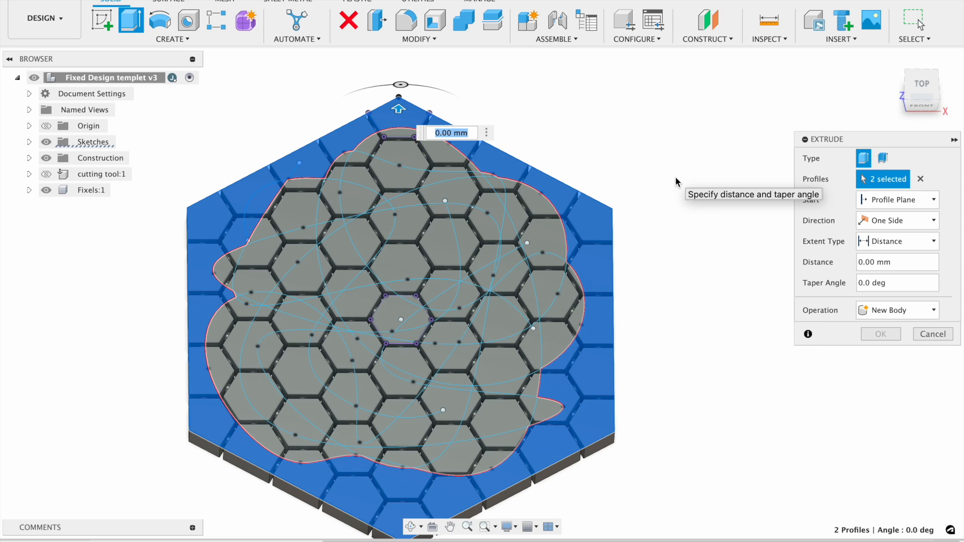
pyautogui.press('Return')
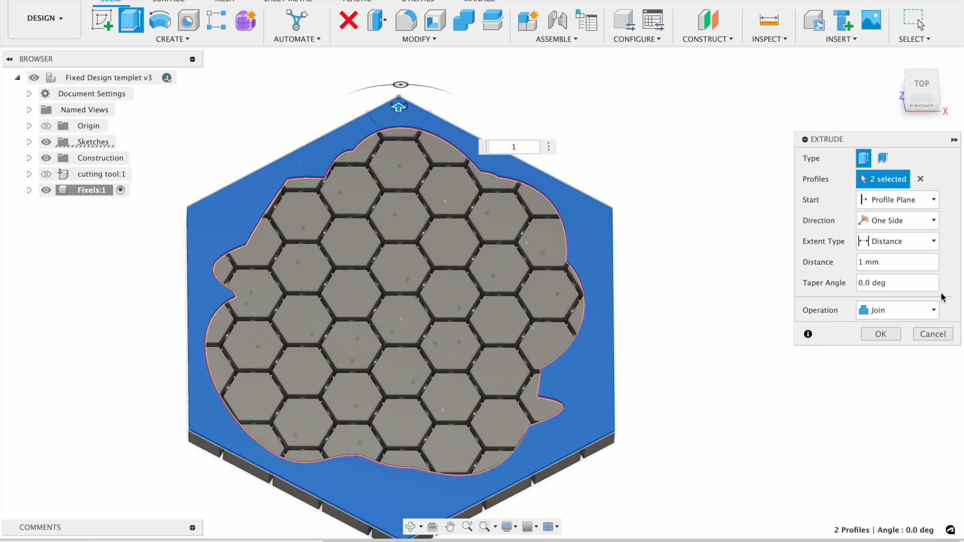
# Show and hide the cutting tool component, and make Sketch14 visible again
pyautogui.click(46, 174)
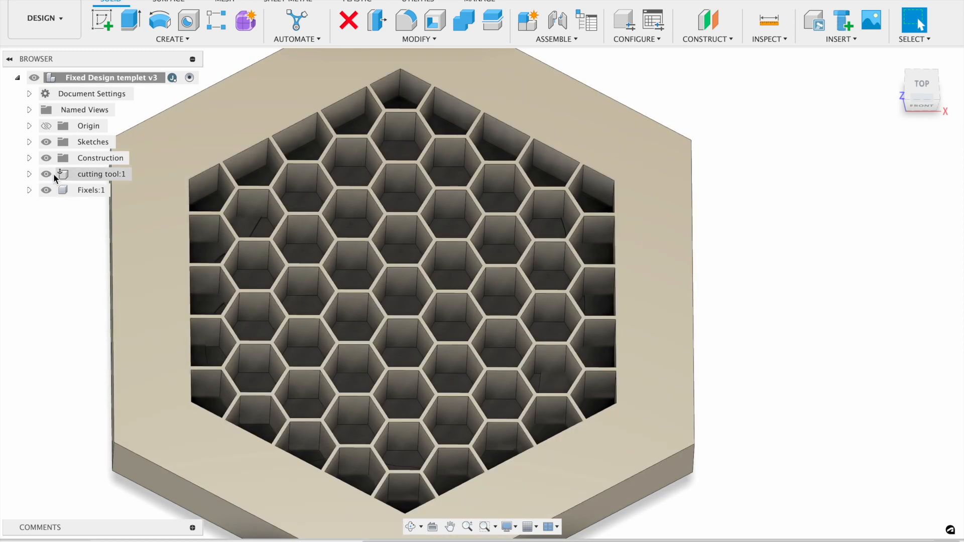
pyautogui.click(46, 174)
pyautogui.click(29, 142)
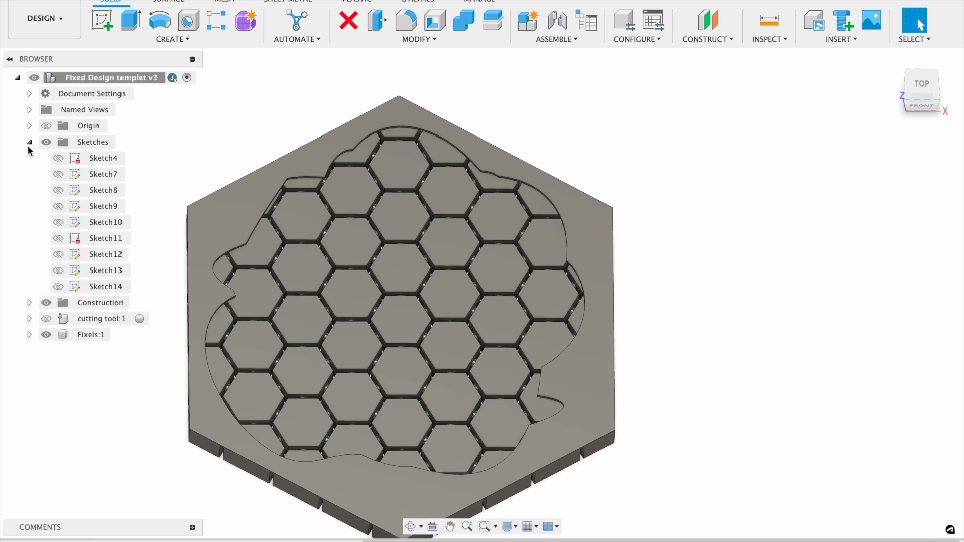
pyautogui.click(58, 286)
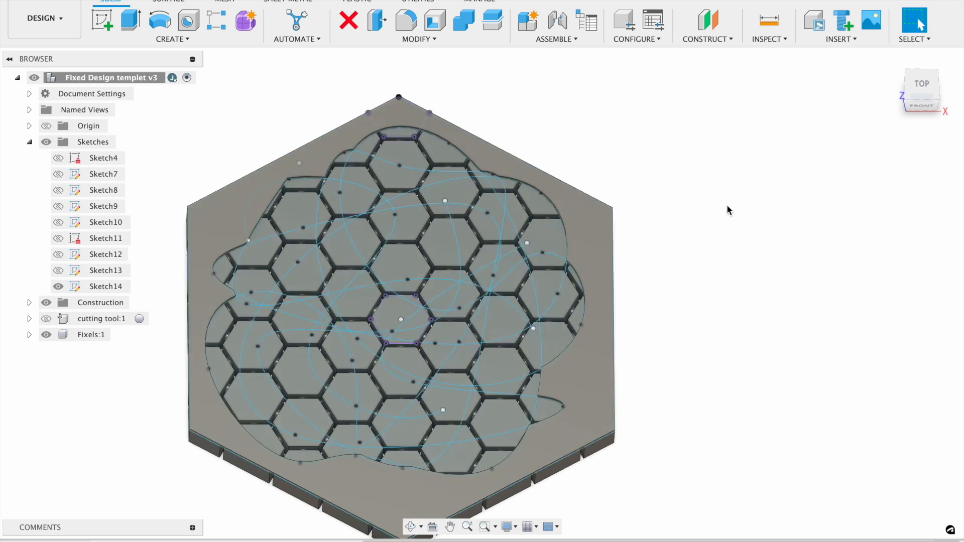
pyautogui.press('e')
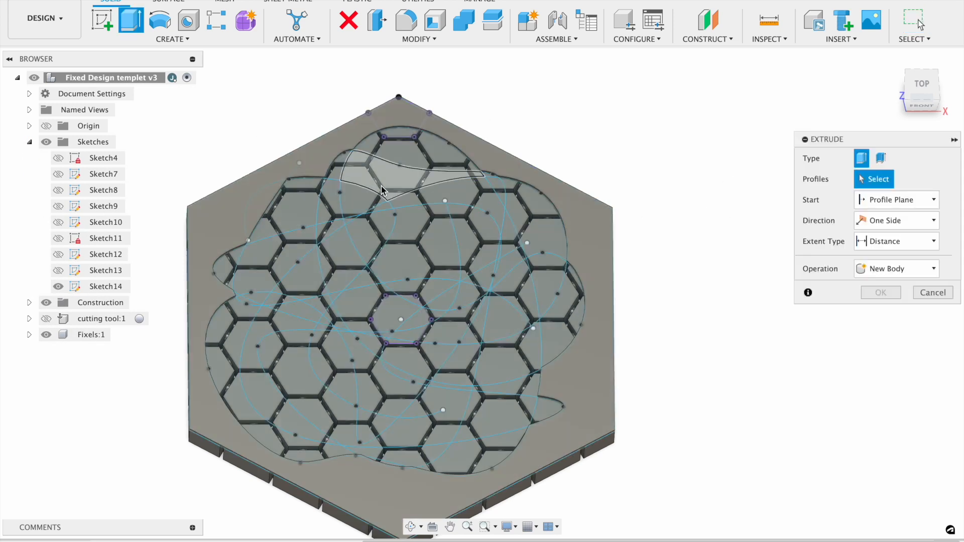
pyautogui.click(427, 185)
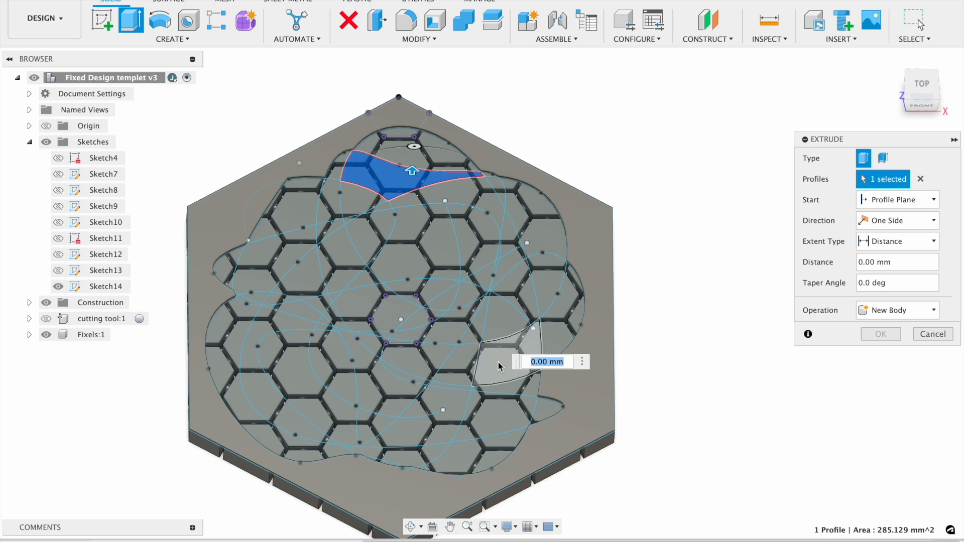
pyautogui.click(508, 354)
pyautogui.click(406, 426)
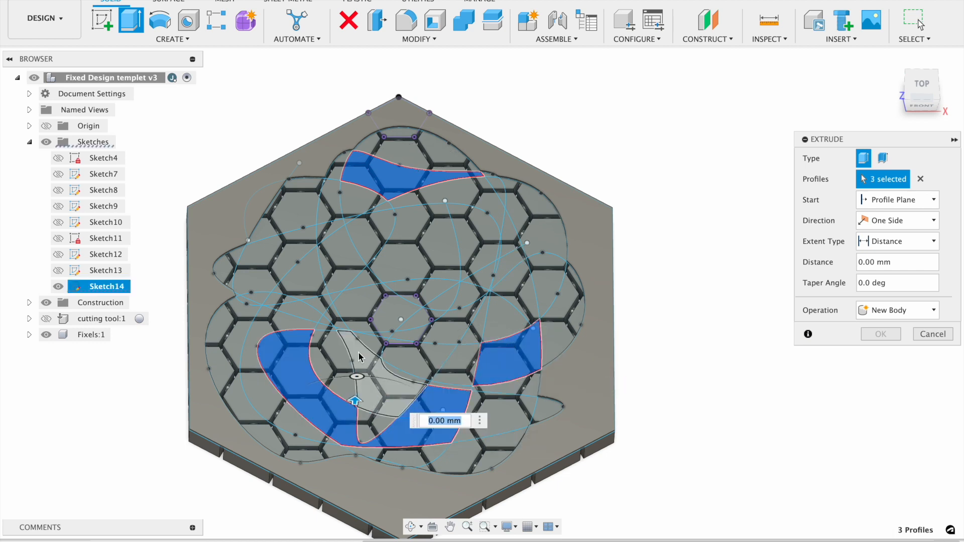
pyautogui.click(326, 266)
pyautogui.click(278, 210)
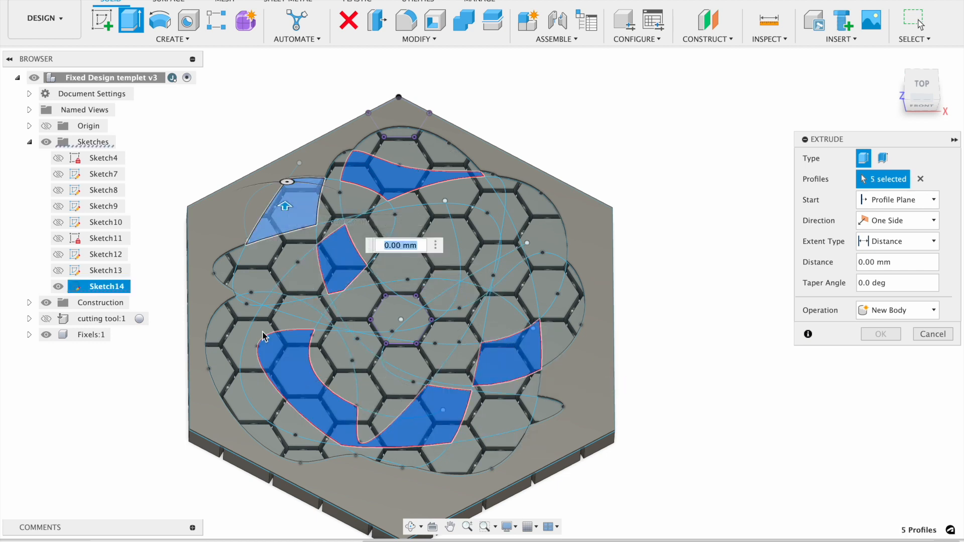
pyautogui.click(229, 344)
pyautogui.click(508, 233)
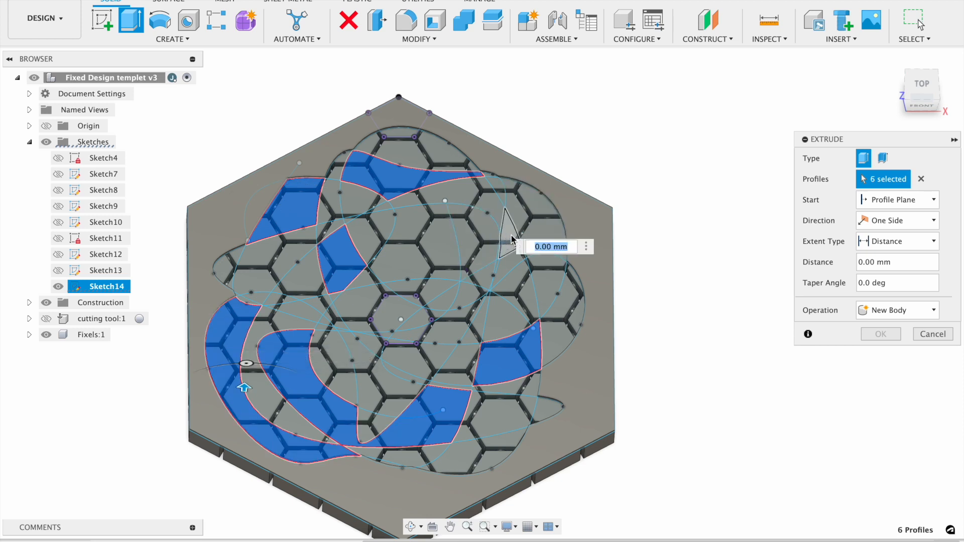
pyautogui.click(469, 301)
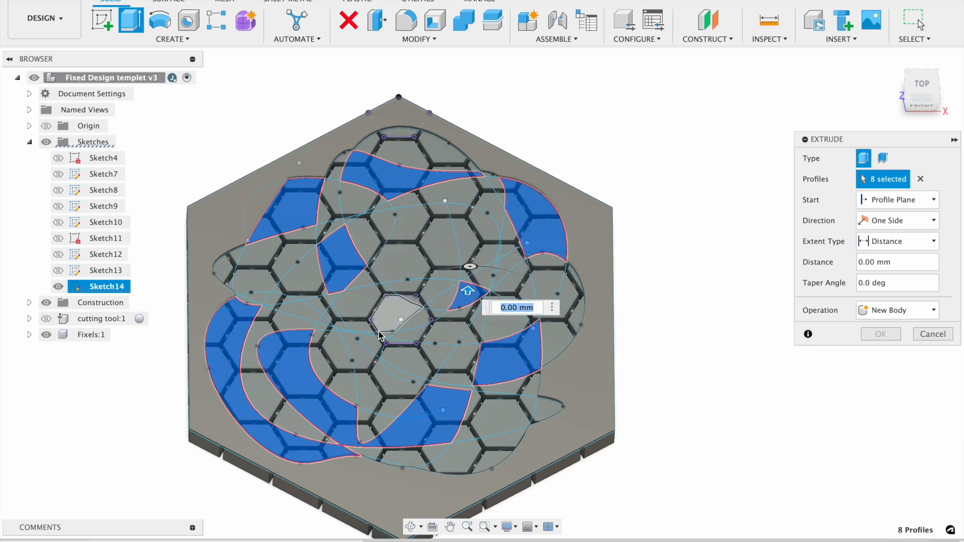
pyautogui.click(396, 313)
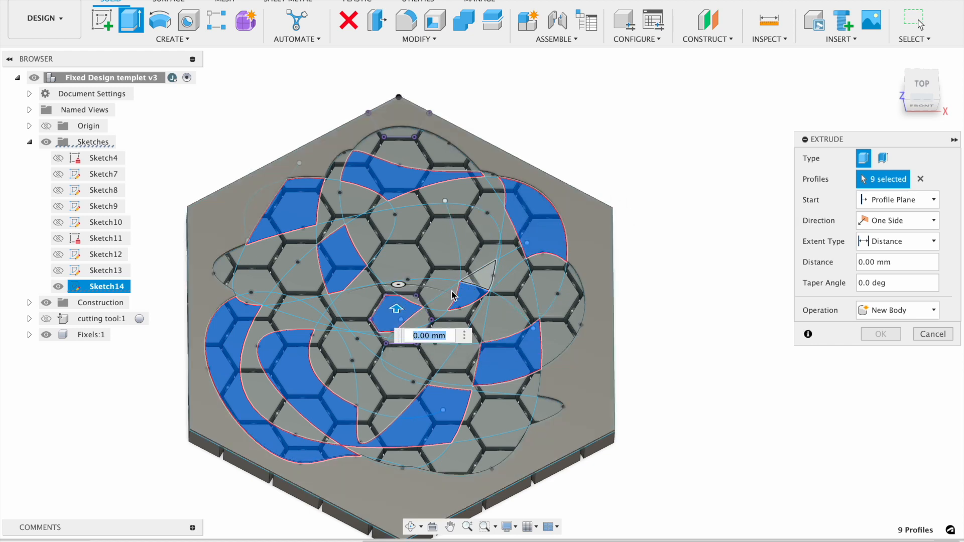
pyautogui.scroll(5, 476, 294)
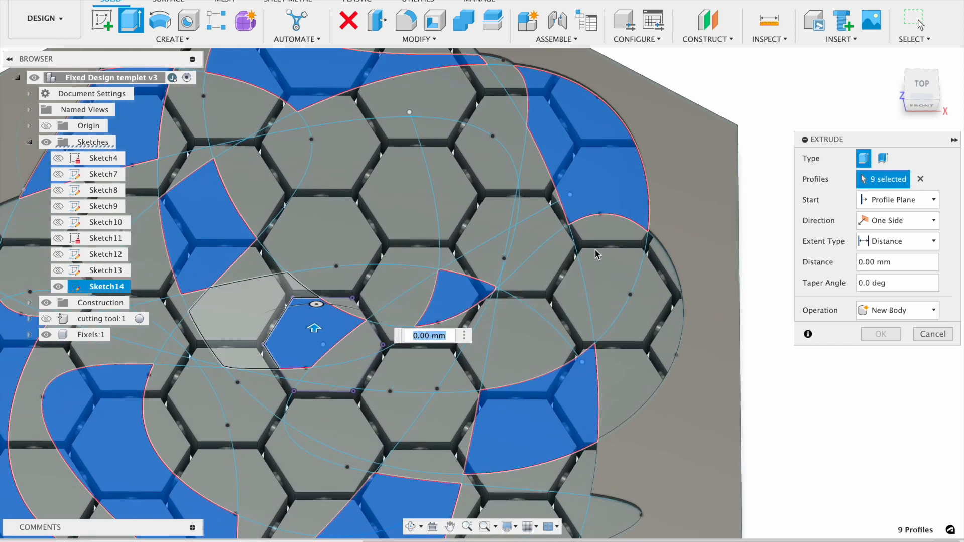
pyautogui.click(931, 335)
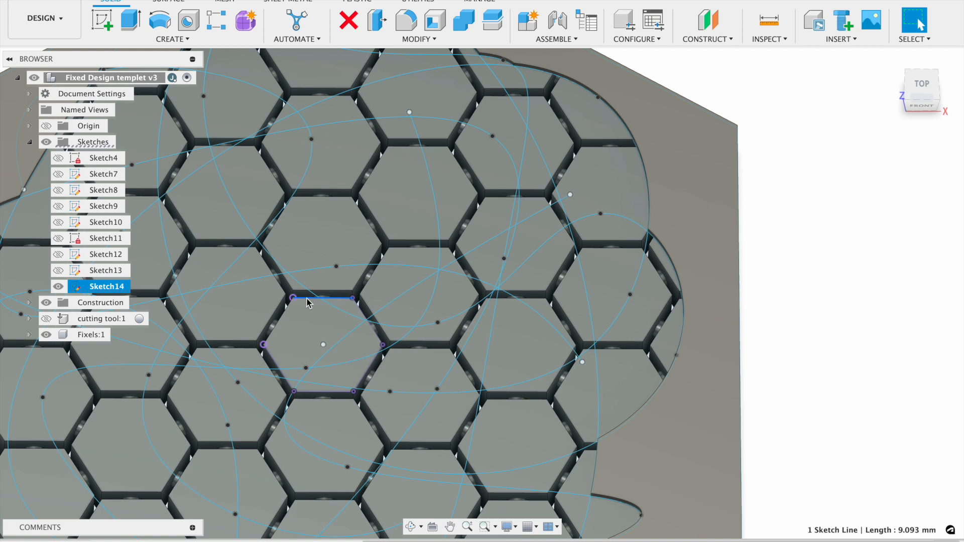
# Delete the leftover sketch lines of the hexagon near the centre and the line along the topmost tile's upper edge
pyautogui.press('Delete')
pyautogui.press('Delete')
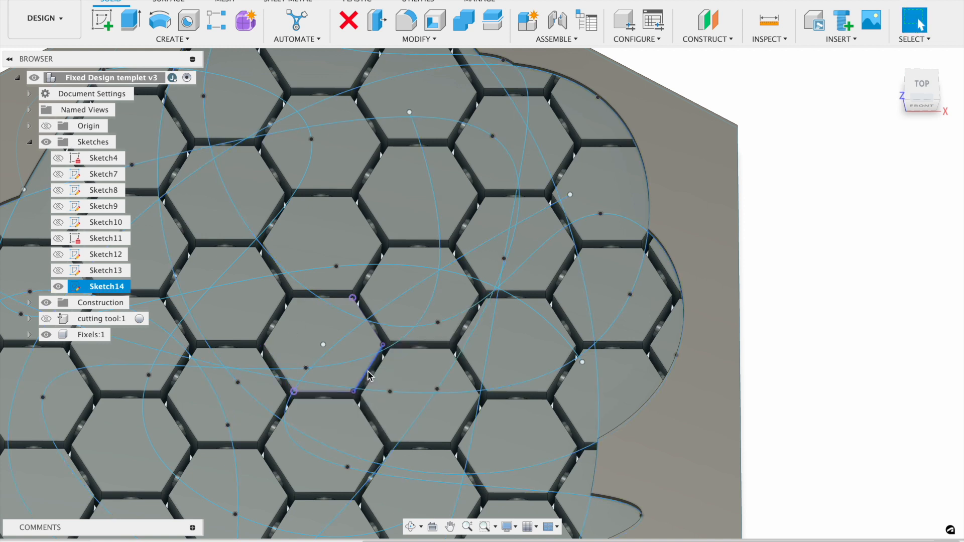
pyautogui.press('Delete')
pyautogui.press('Delete')
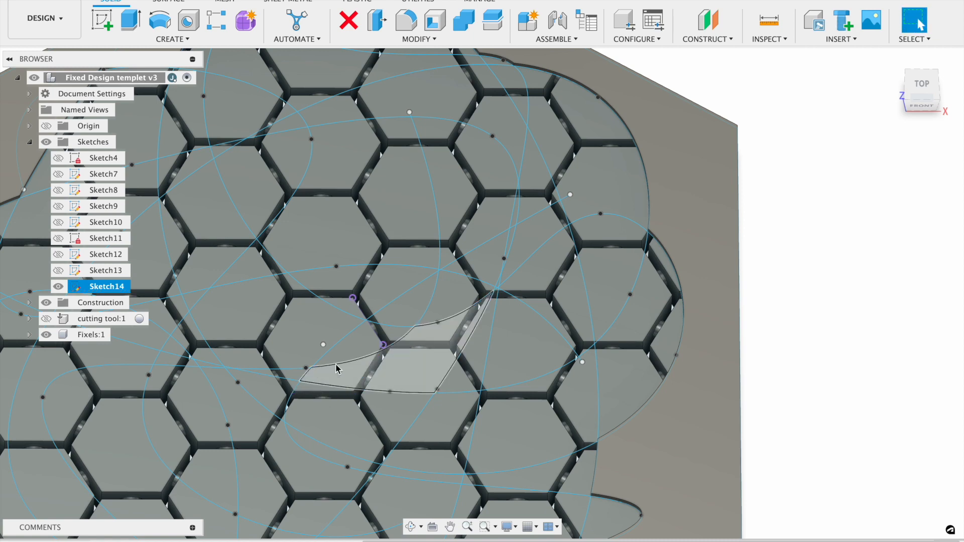
pyautogui.press('Delete')
pyautogui.scroll(5, 376, 338)
pyautogui.hscroll(-2, 376, 338)
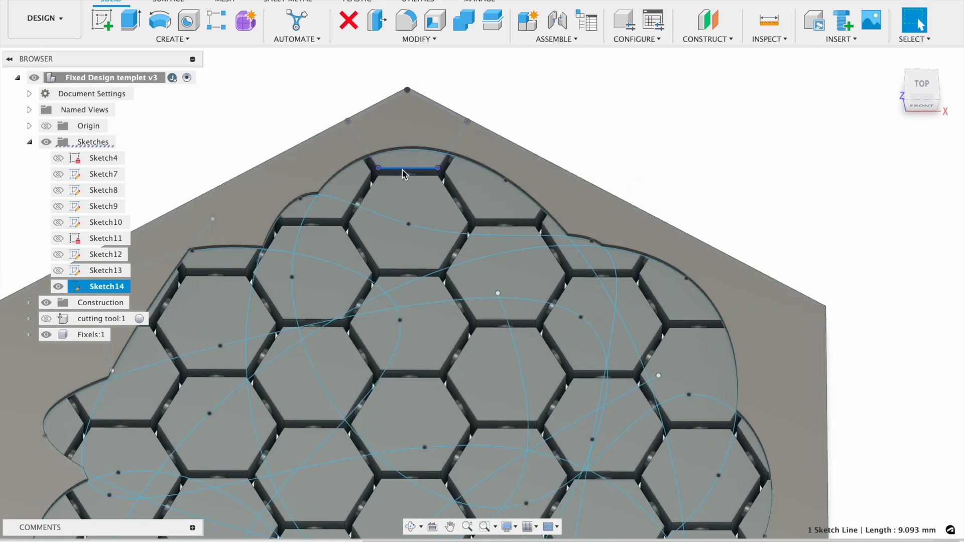
pyautogui.press('Delete')
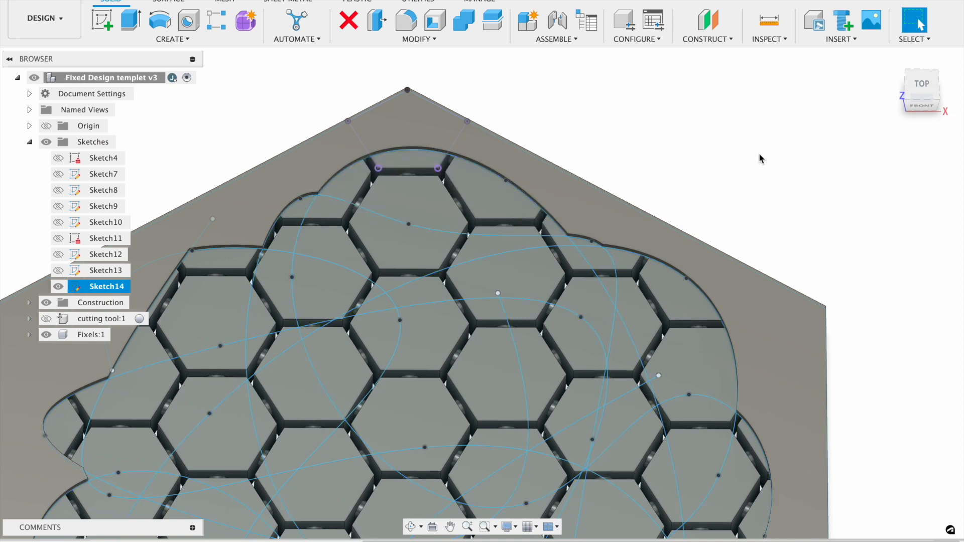
# Begin an extrusion with four Sketch14 profiles: the top cap, the right-hand wedge, the triangle beneath it and the curved upper-right region
pyautogui.press('e')
pyautogui.click(459, 203)
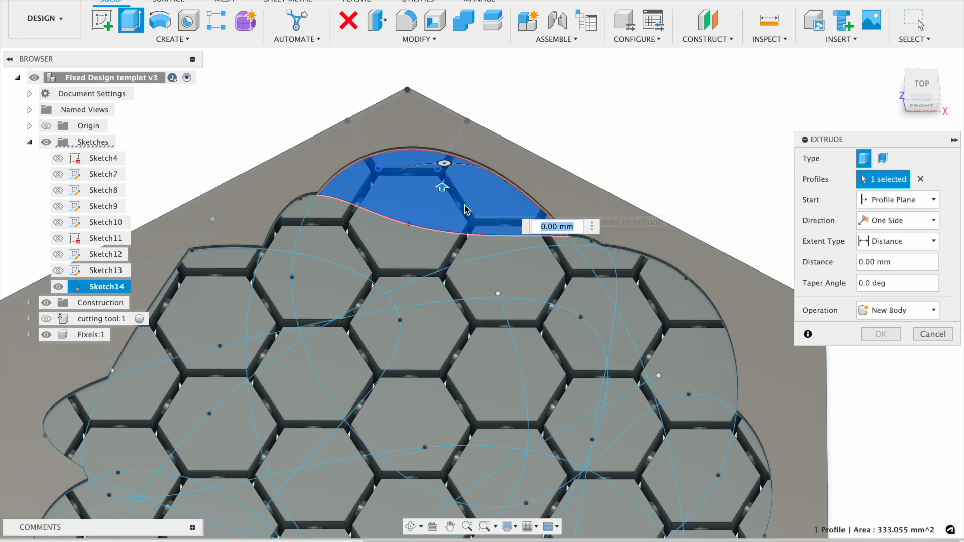
pyautogui.click(689, 455)
pyautogui.scroll(-3, 689, 455)
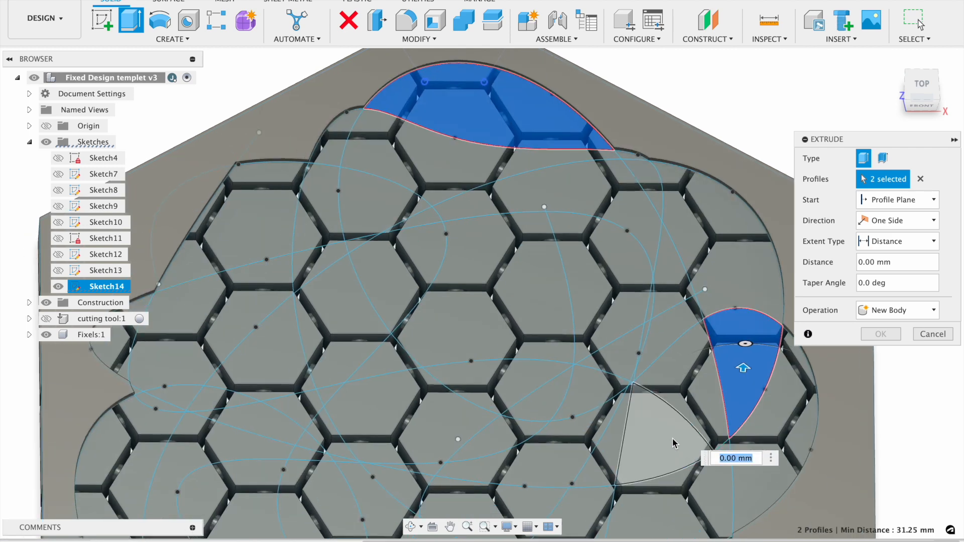
pyautogui.scroll(3, 672, 442)
pyautogui.click(612, 440)
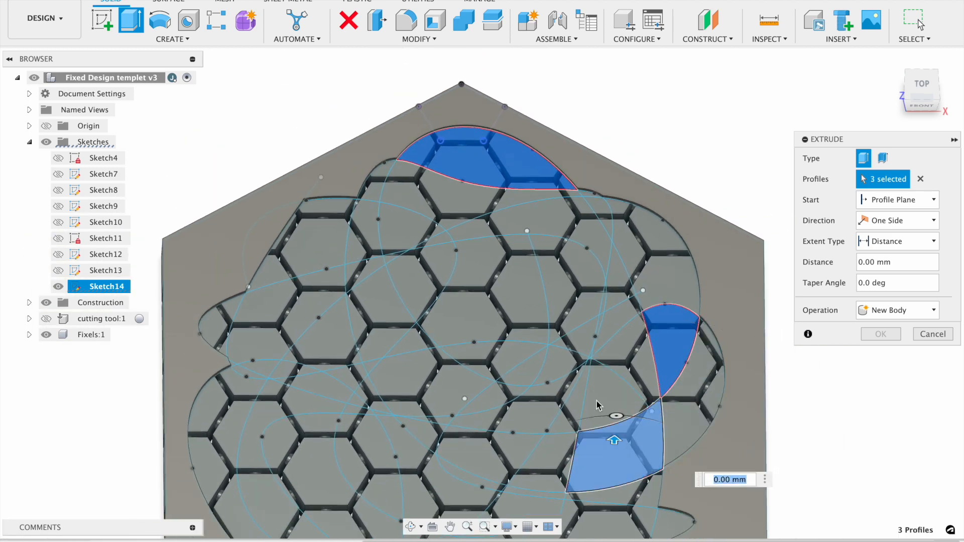
pyautogui.click(594, 458)
pyautogui.click(612, 392)
pyautogui.click(562, 283)
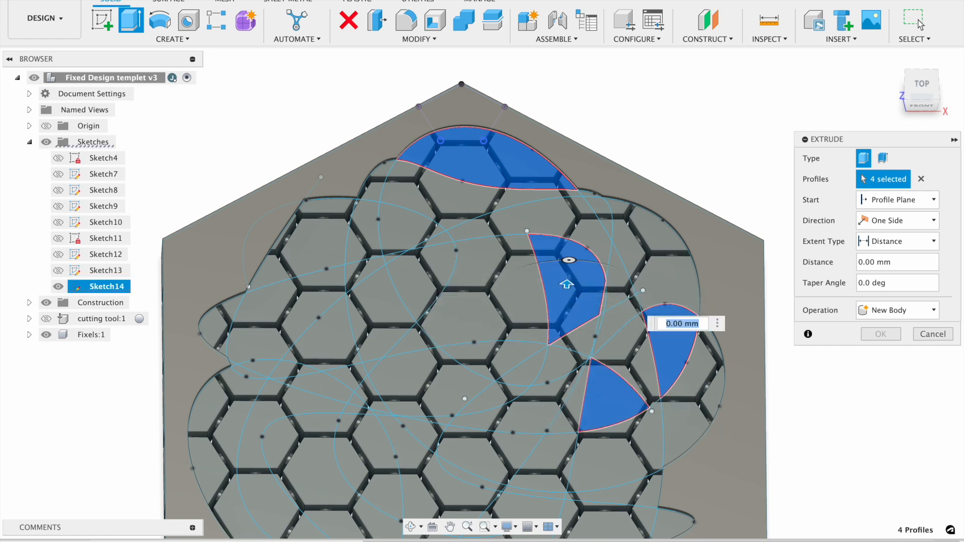
# Add four profiles to the extrusion: the small triangle left of centre, the large lower U-shape, the lower-right lobe and the small upper-left wedge
pyautogui.click(347, 374)
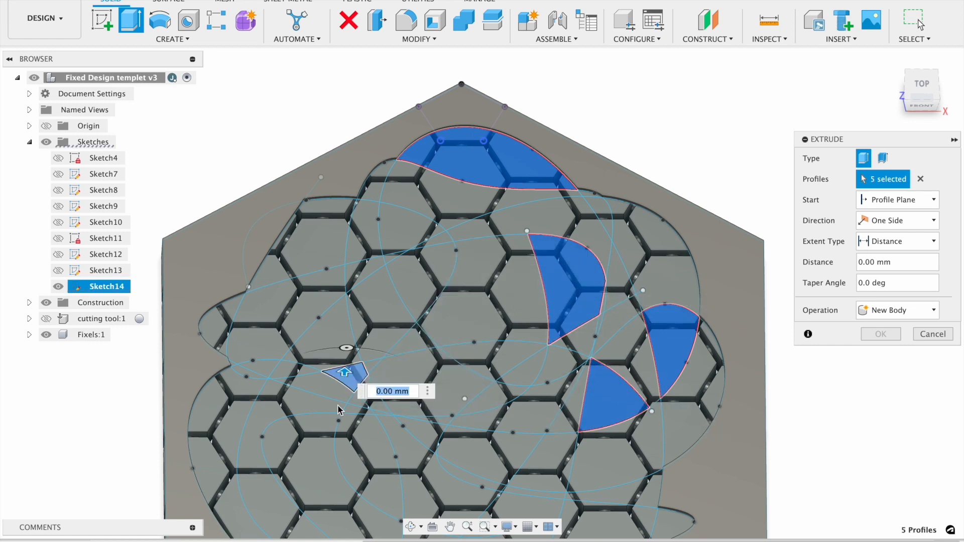
pyautogui.click(335, 485)
pyautogui.moveTo(336, 484); pyautogui.dragTo(297, 384, button='middle')
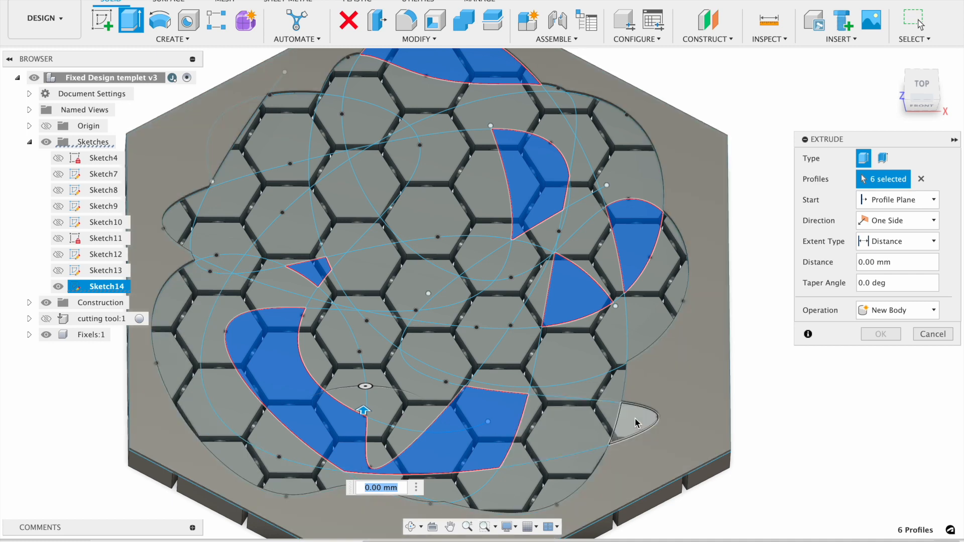
pyautogui.click(633, 420)
pyautogui.click(329, 174)
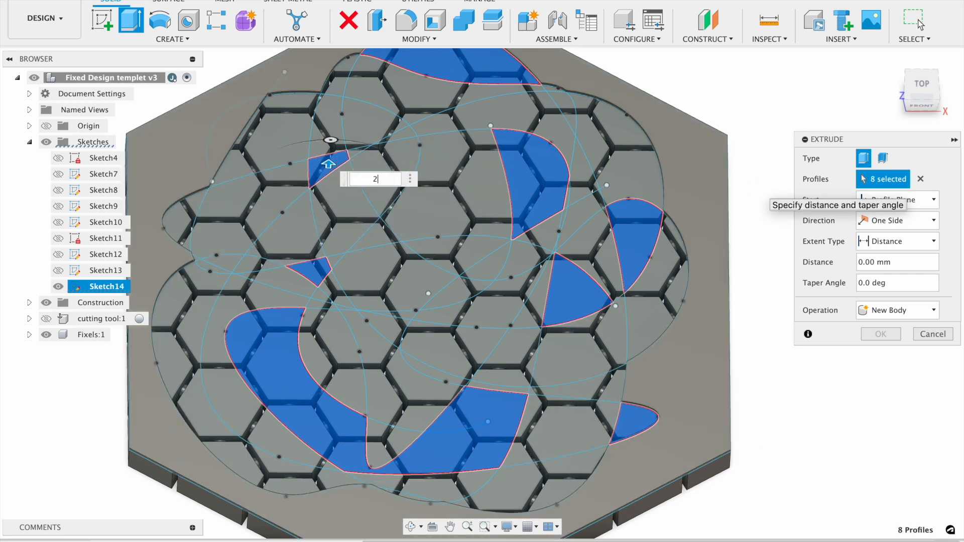
# Add the thin upper sliver and the small far-left triangle, and extrude all ten profiles 2 mm, joined to the tiles
pyautogui.press('Return')
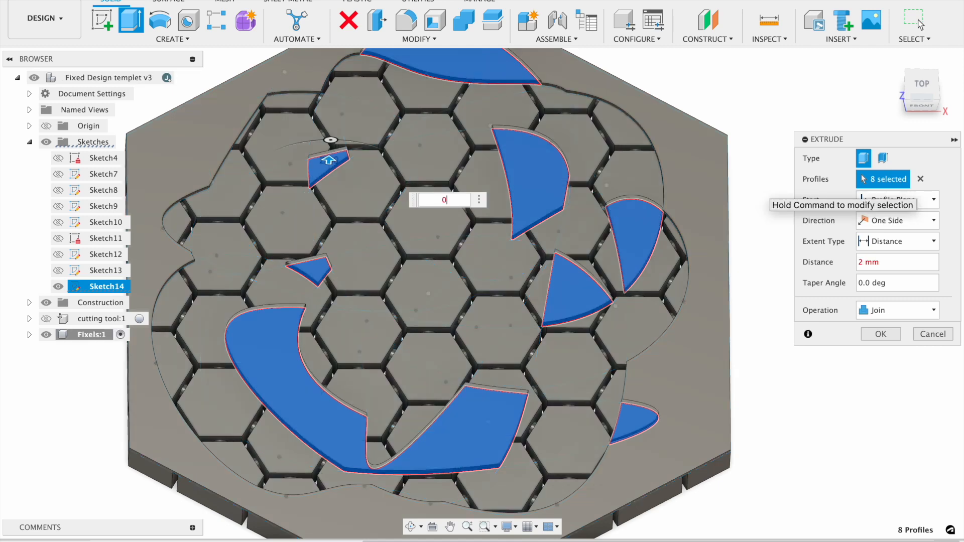
pyautogui.write('0')
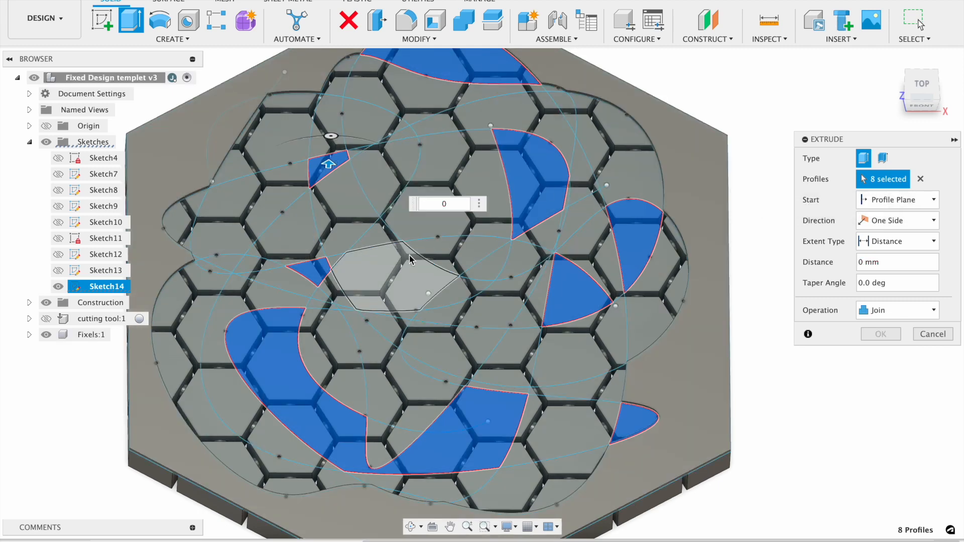
pyautogui.click(399, 133)
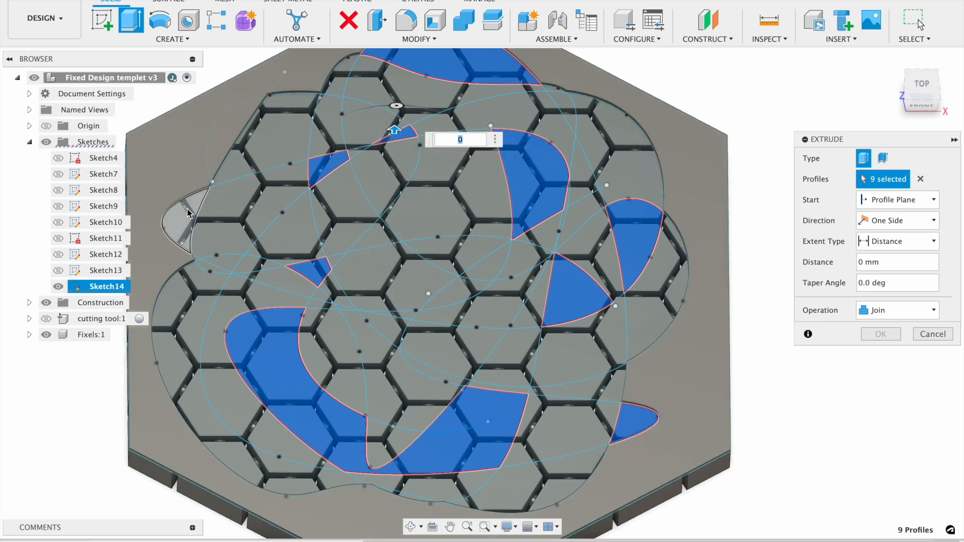
pyautogui.click(193, 215)
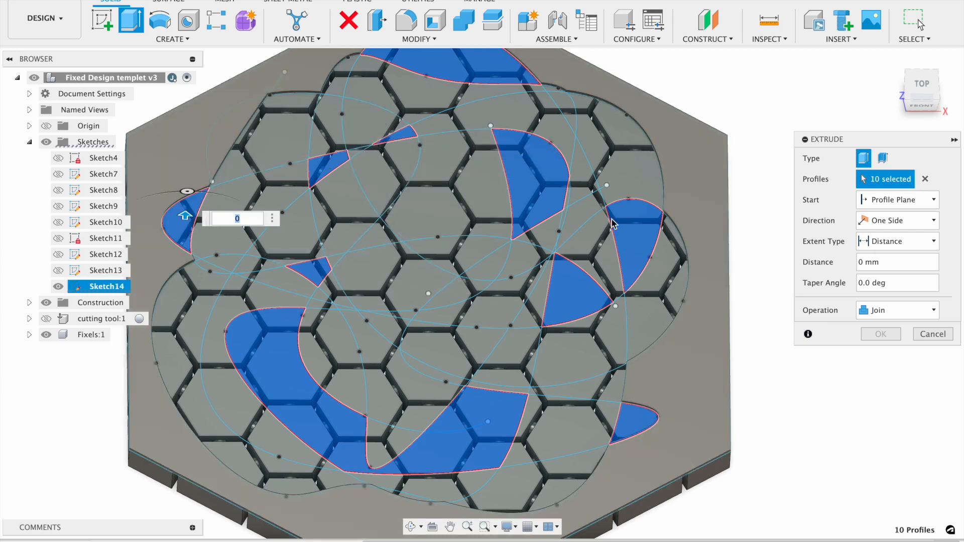
pyautogui.click(187, 242)
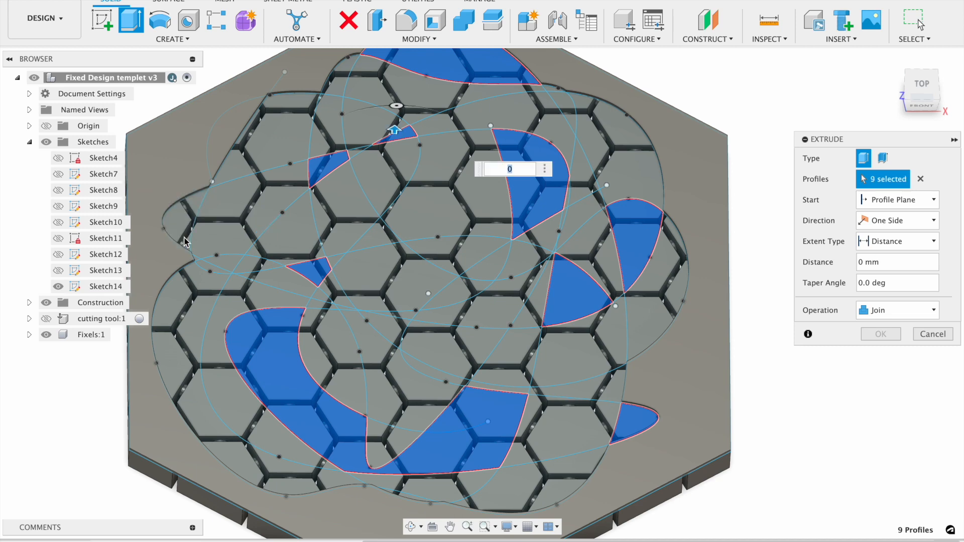
pyautogui.click(224, 269)
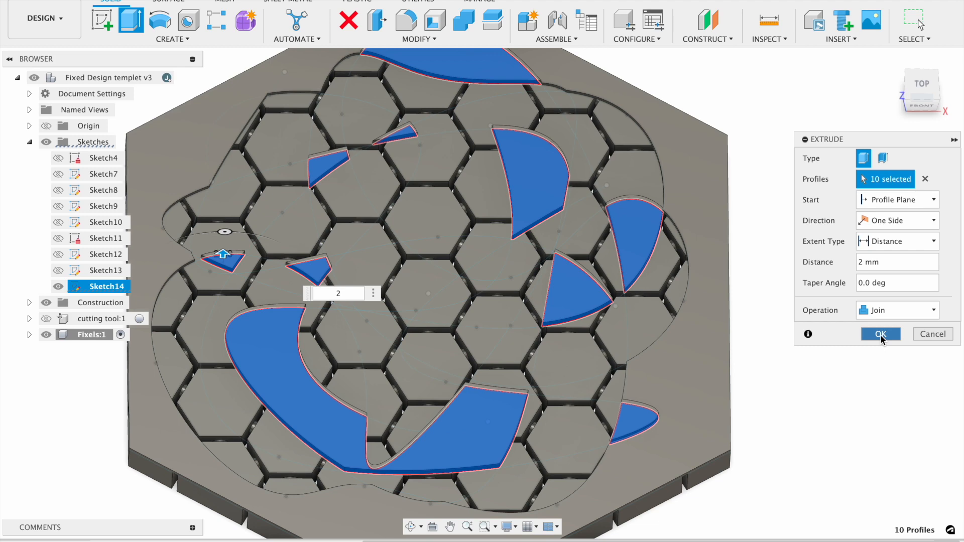
pyautogui.press('Return')
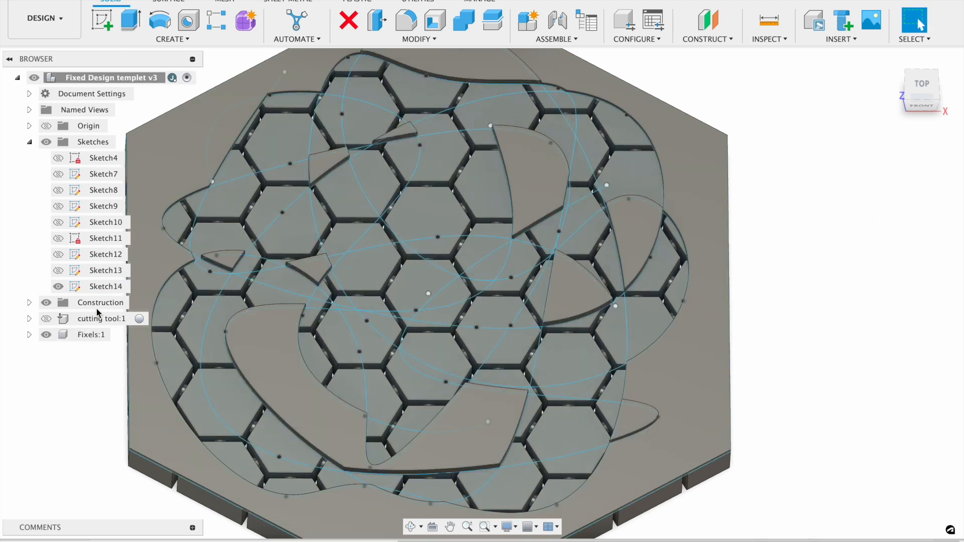
# Begin another extrusion with six profiles: the small top wedge, upper-right arc, central polygon, right-hand quadrilateral, lower-right crescent and long outer-left crescent
pyautogui.press('e')
pyautogui.click(346, 77)
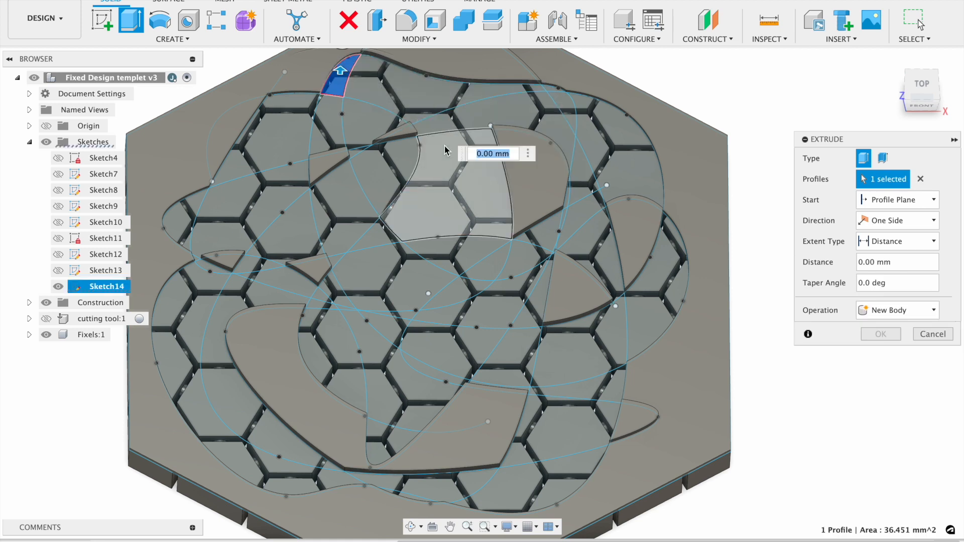
pyautogui.click(424, 128)
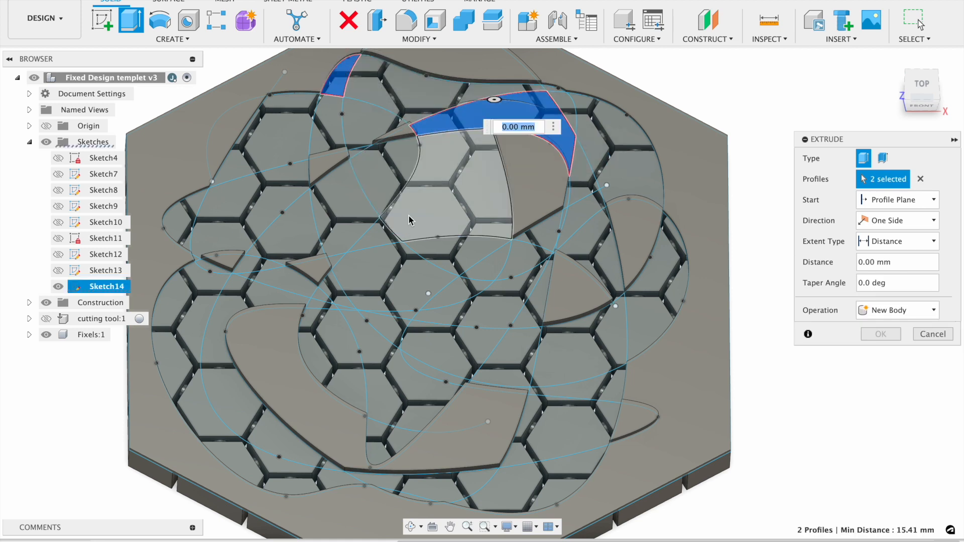
pyautogui.click(383, 281)
pyautogui.click(577, 375)
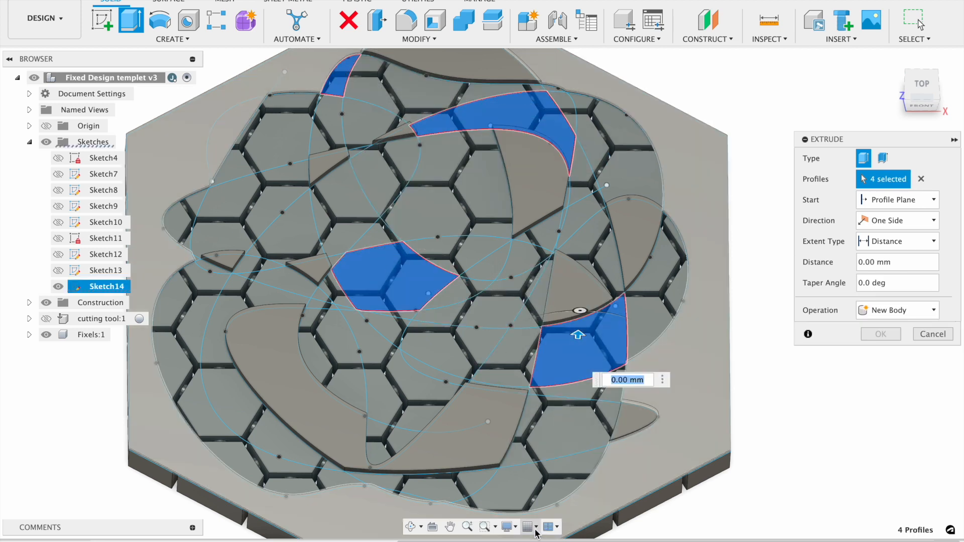
pyautogui.click(539, 502)
pyautogui.click(276, 489)
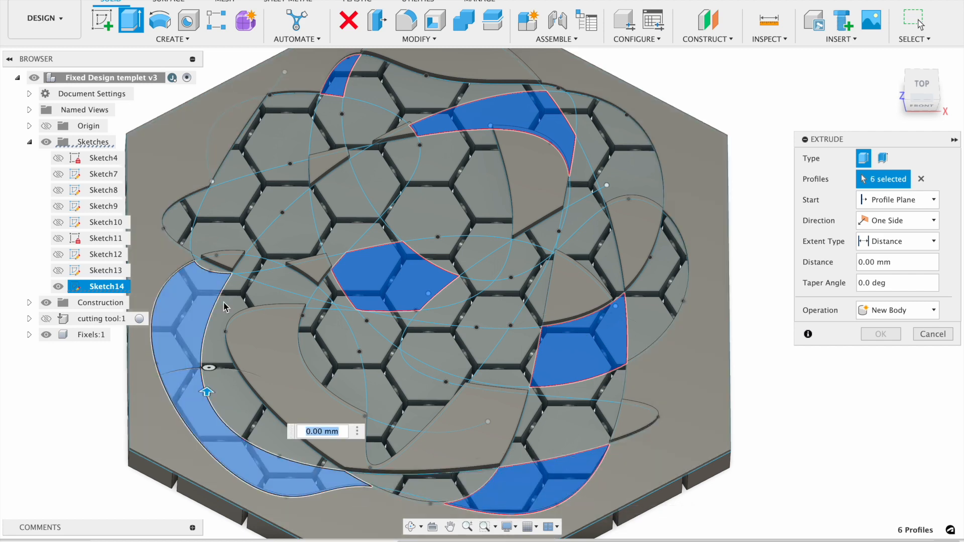
# Add the left lobe, the wedges on both sides of centre and two small lower-centre regions, and extrude all eleven profiles 3 mm, joined
pyautogui.click(181, 223)
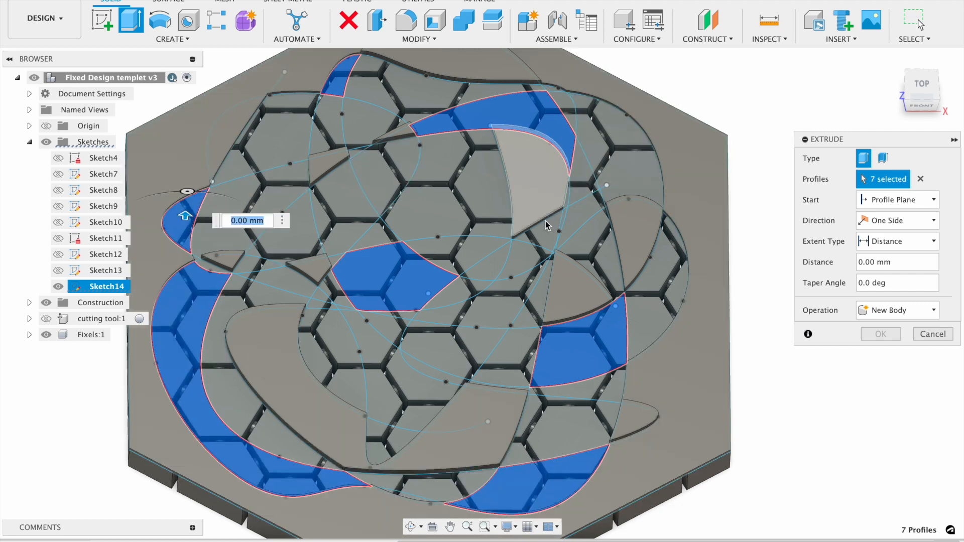
pyautogui.click(515, 258)
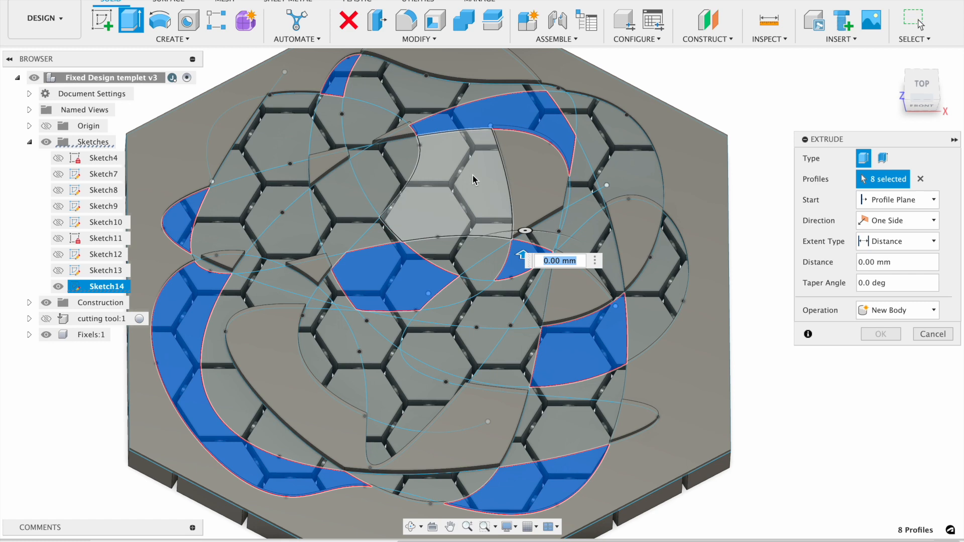
pyautogui.click(299, 220)
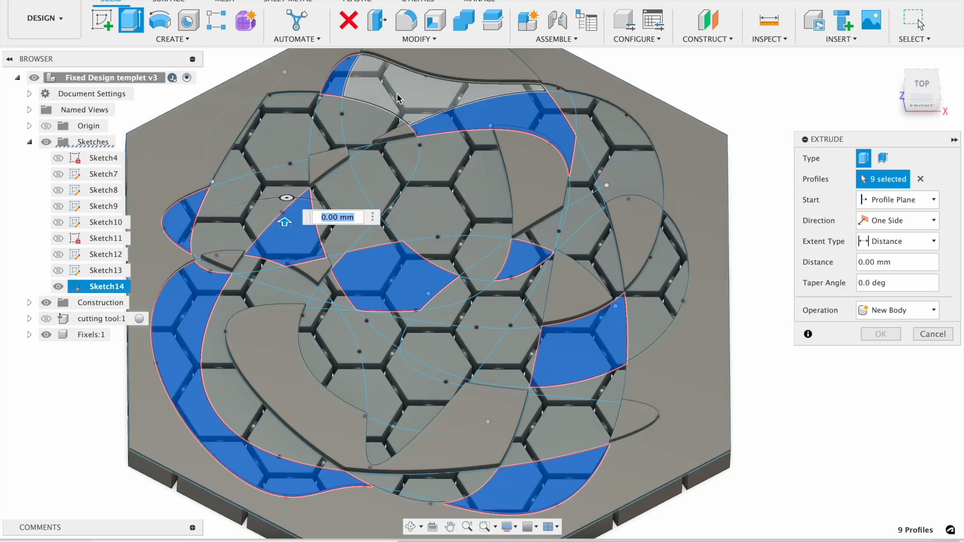
pyautogui.click(383, 441)
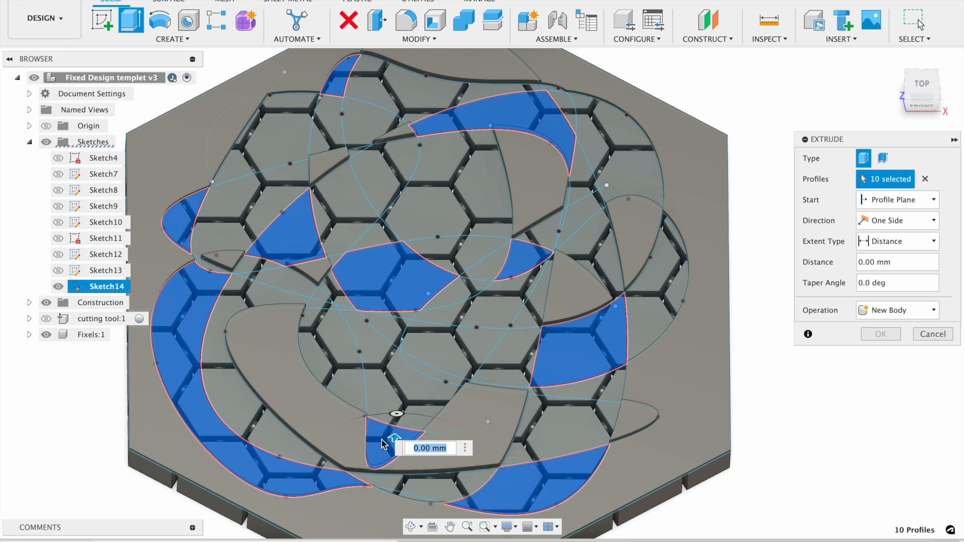
pyautogui.click(433, 375)
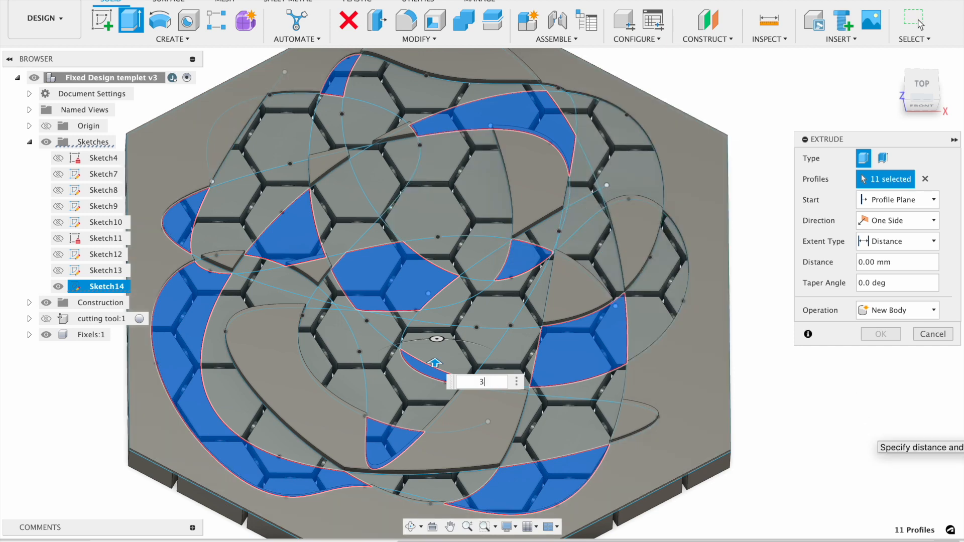
pyautogui.press('Return')
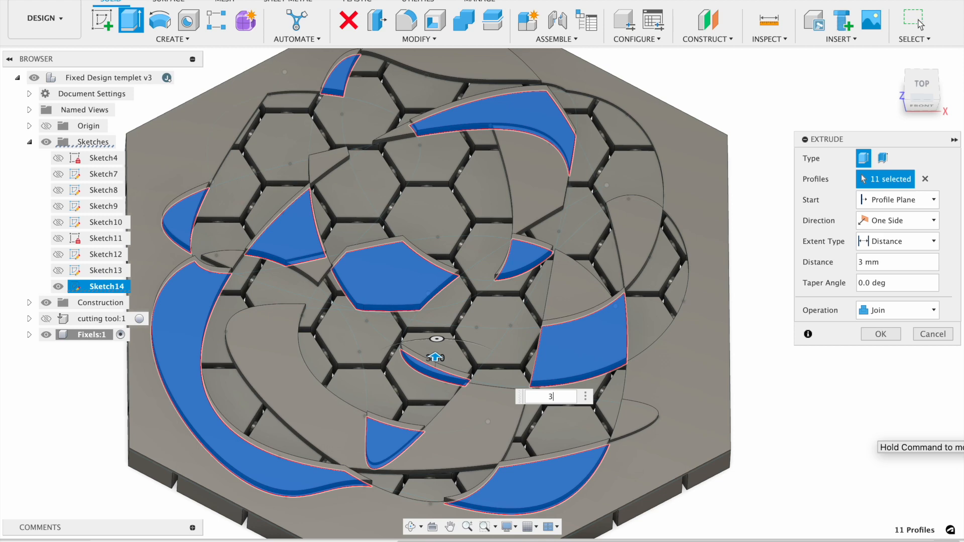
pyautogui.press('Return')
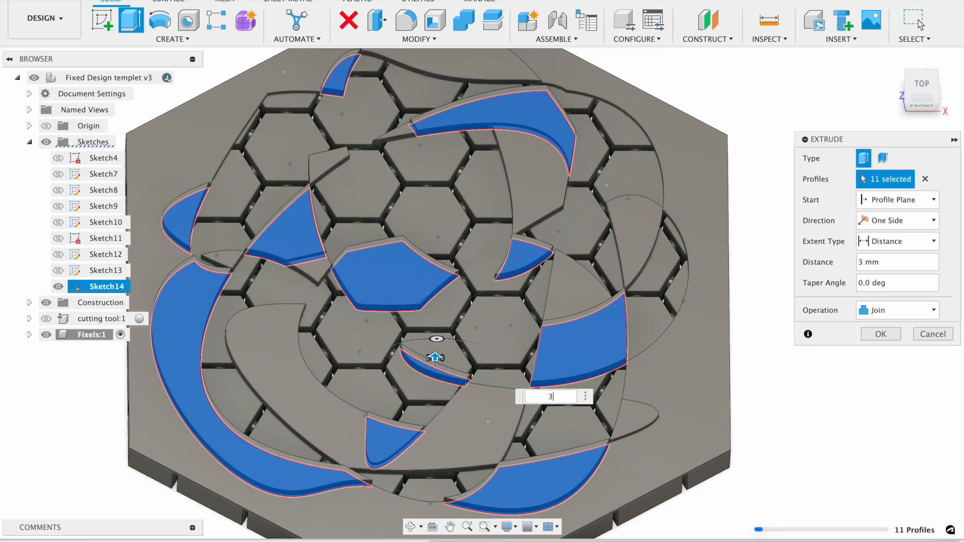
# Begin another extrusion with five profiles: the small triangle left of centre, lower-centre region, curved triangle right of centre, lower-right strip and bottom sliver
pyautogui.press('e')
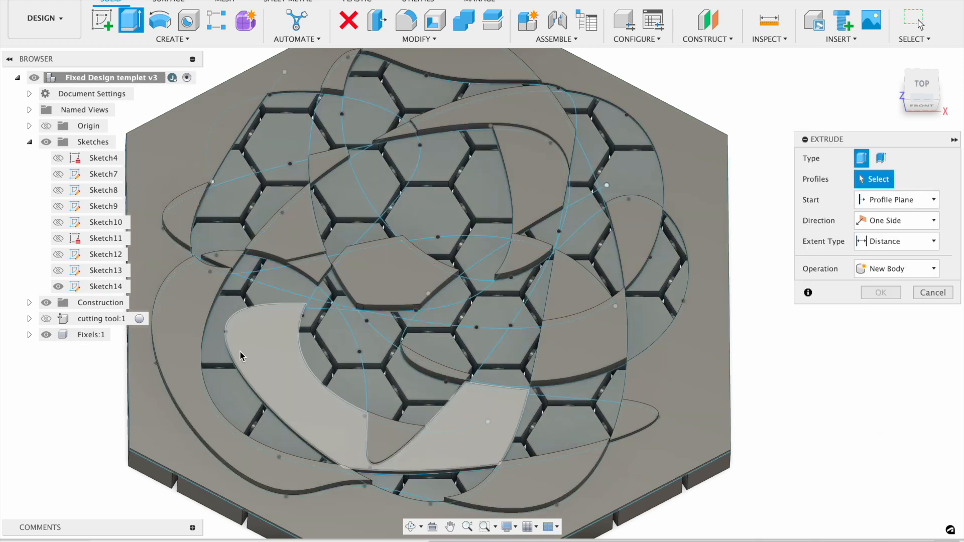
pyautogui.click(321, 301)
pyautogui.click(333, 302)
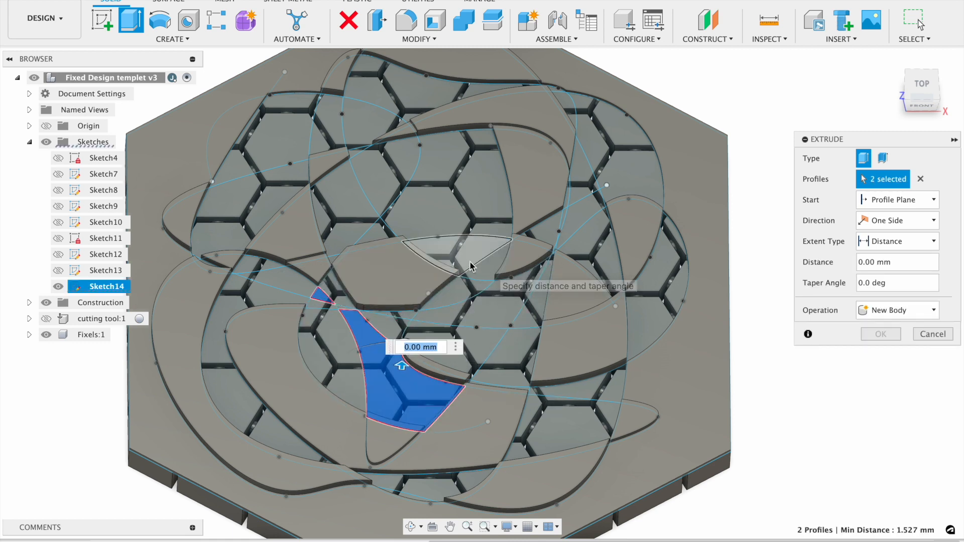
pyautogui.click(442, 317)
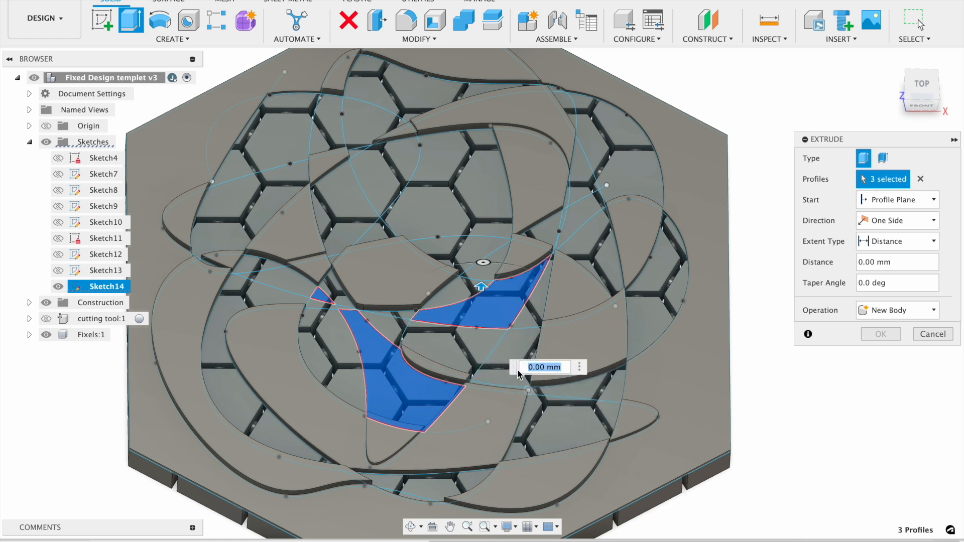
pyautogui.click(582, 391)
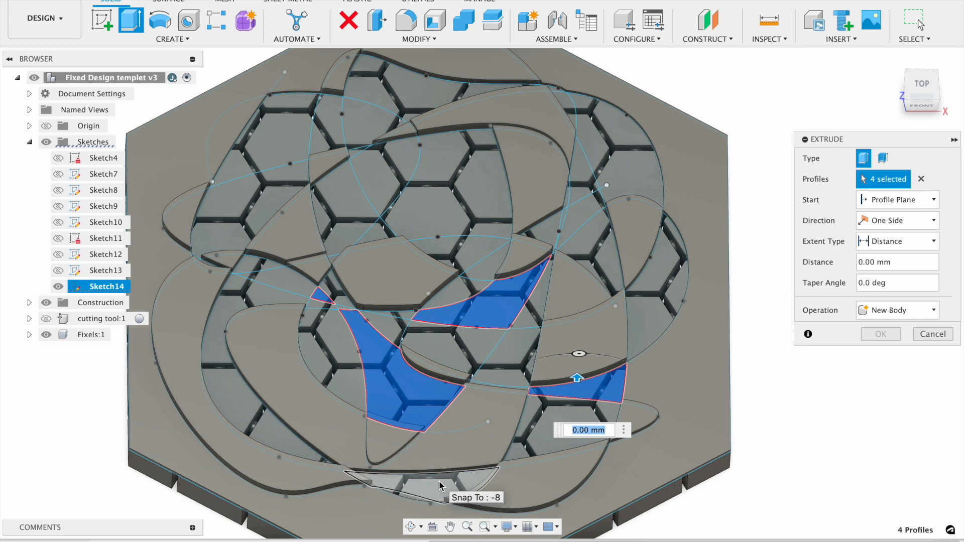
pyautogui.click(440, 485)
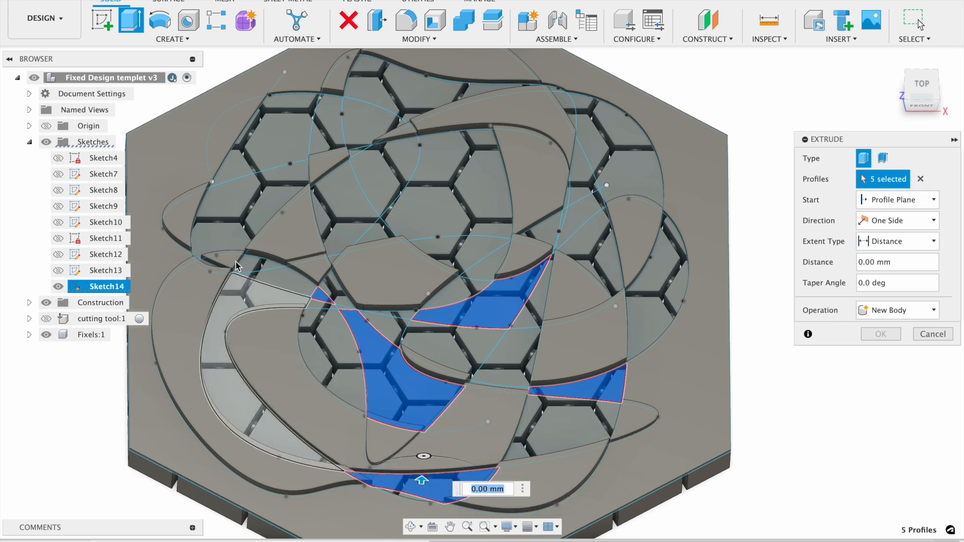
# Add the left crescent, left quadrilateral, top wedge, small upper-right triangle and far-right crescent, and extrude all ten profiles 4 mm as a new body
pyautogui.click(229, 309)
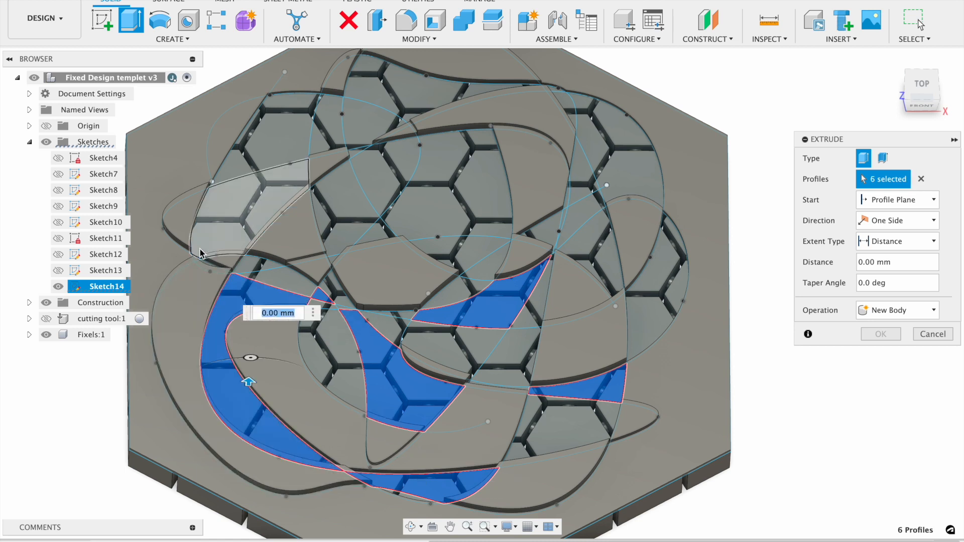
pyautogui.click(228, 218)
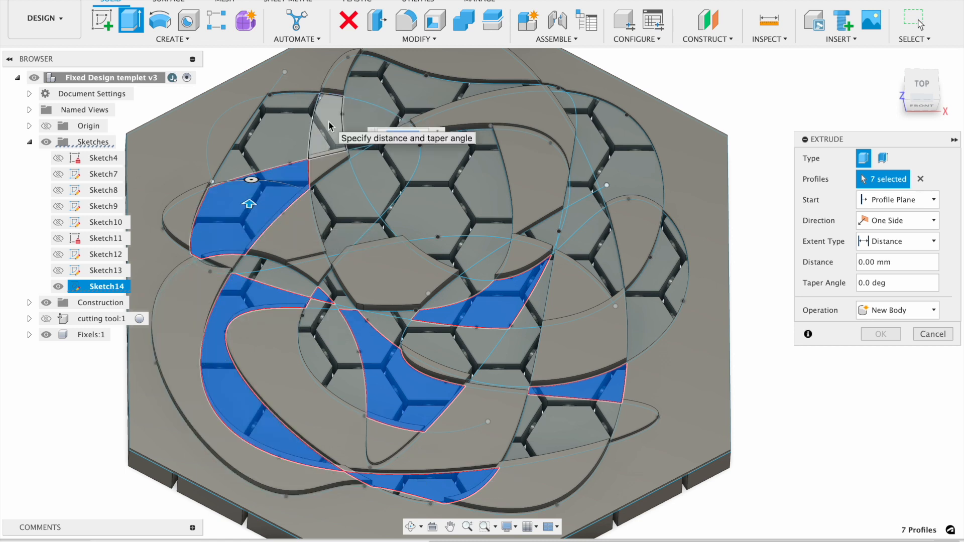
pyautogui.click(375, 95)
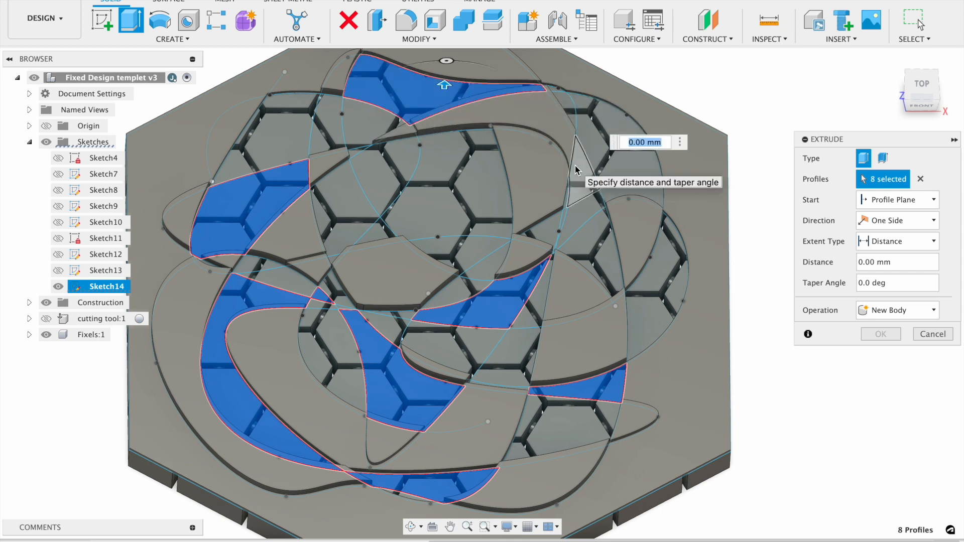
pyautogui.click(582, 175)
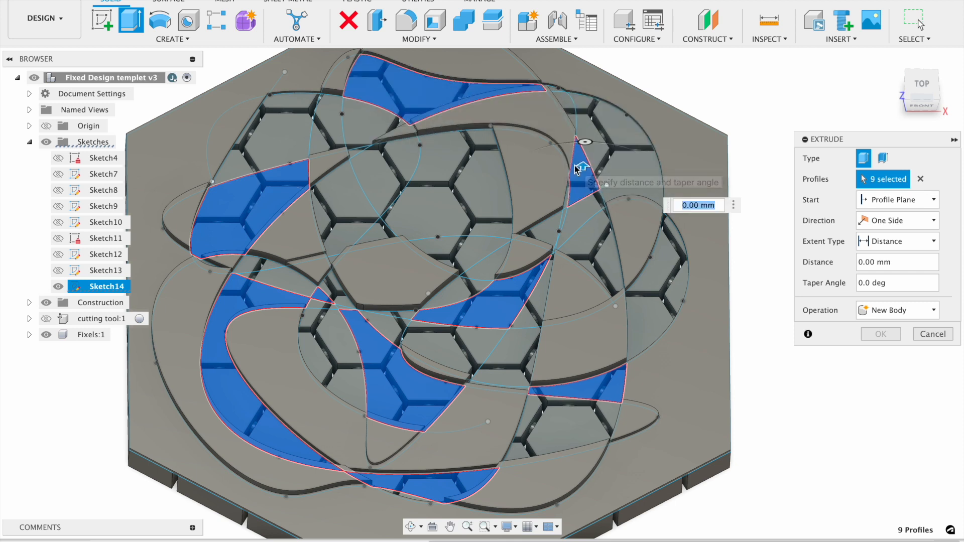
pyautogui.click(680, 272)
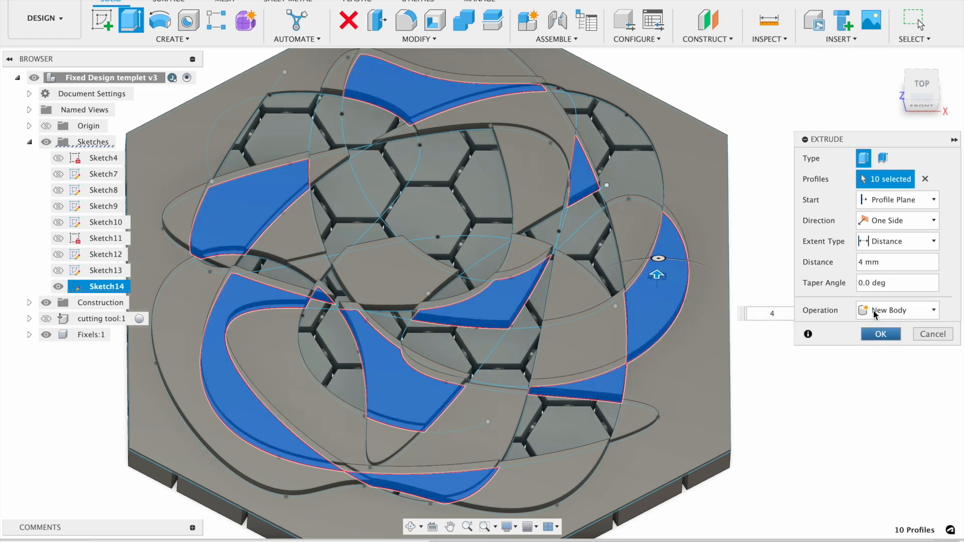
pyautogui.click(880, 334)
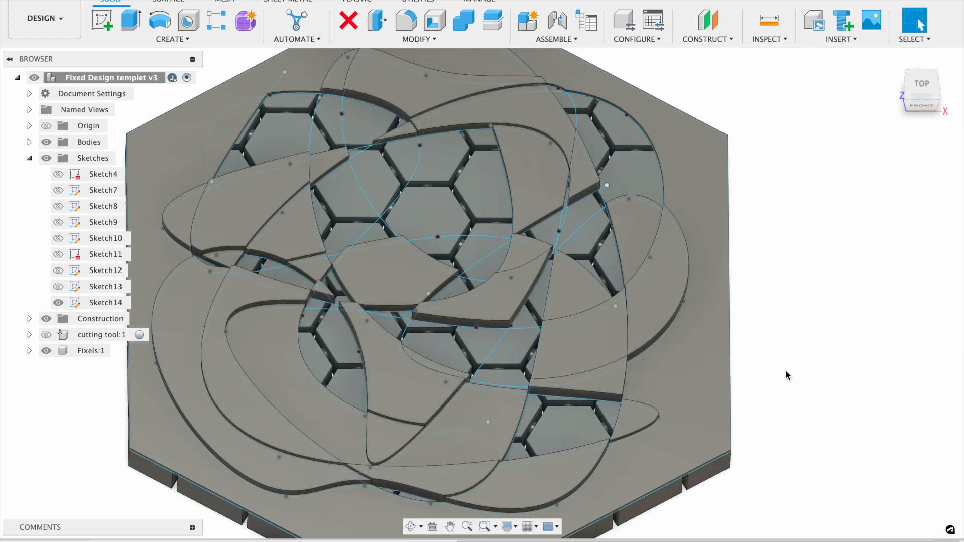
# From the top view, begin an extrusion with the large upper-centre region, its left neighbour, the small left wedge, upper-left region and lower-left lens
pyautogui.click(926, 95)
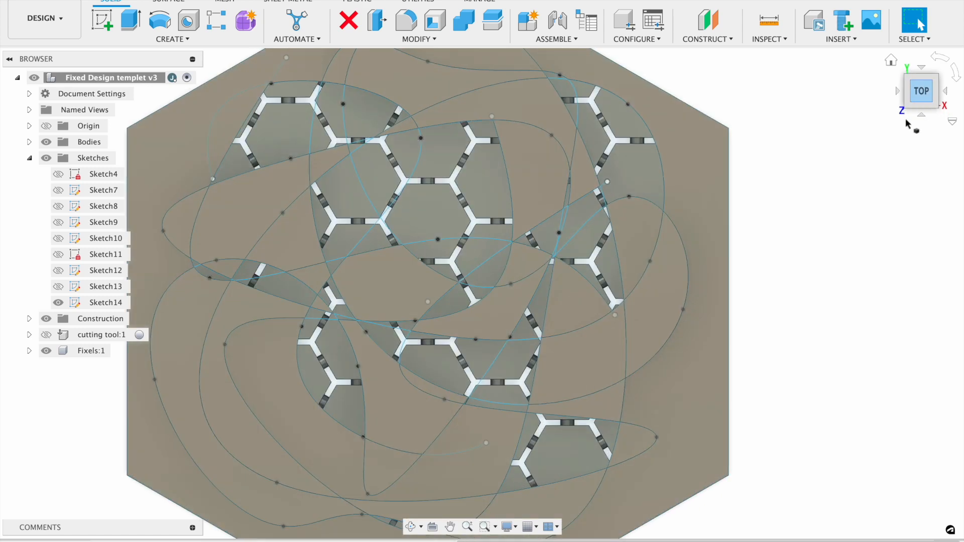
pyautogui.press('e')
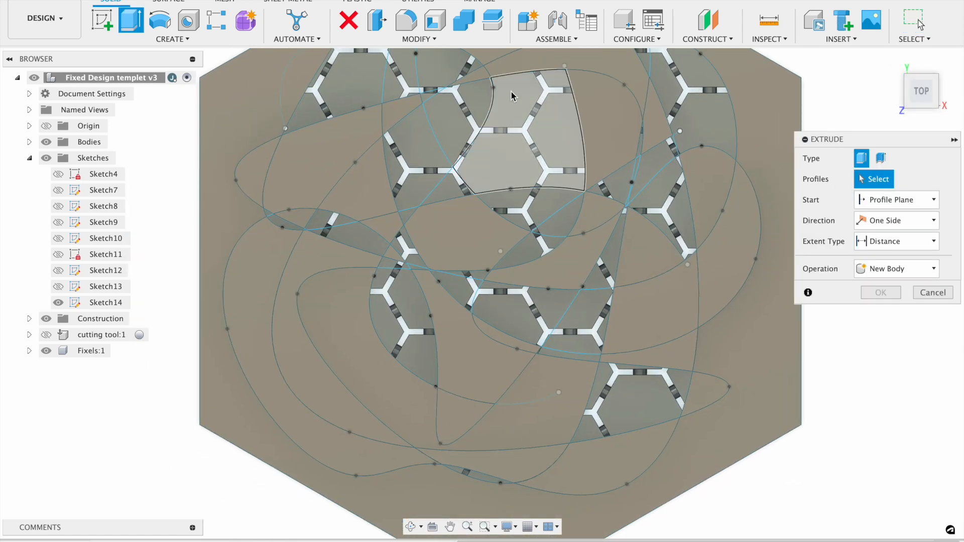
pyautogui.click(503, 104)
pyautogui.click(392, 150)
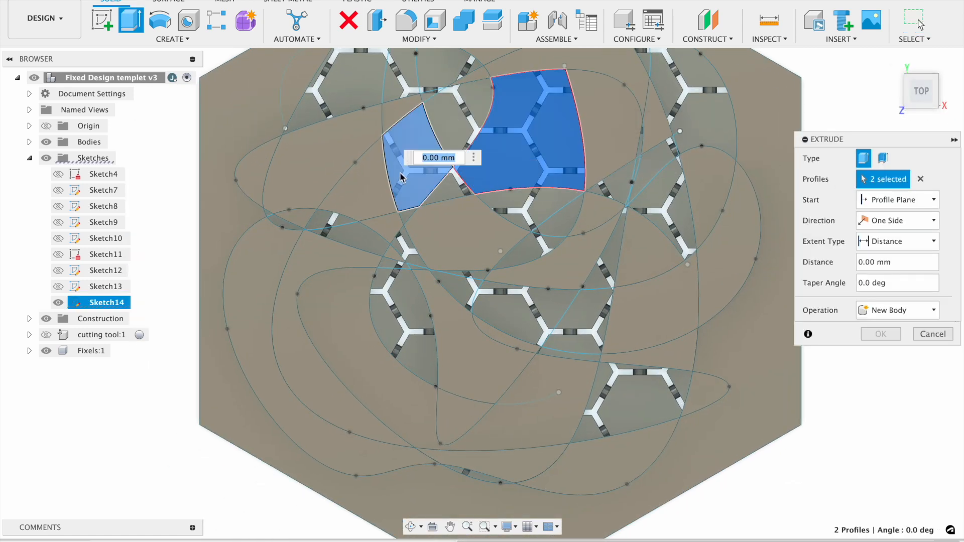
pyautogui.click(353, 240)
pyautogui.click(333, 77)
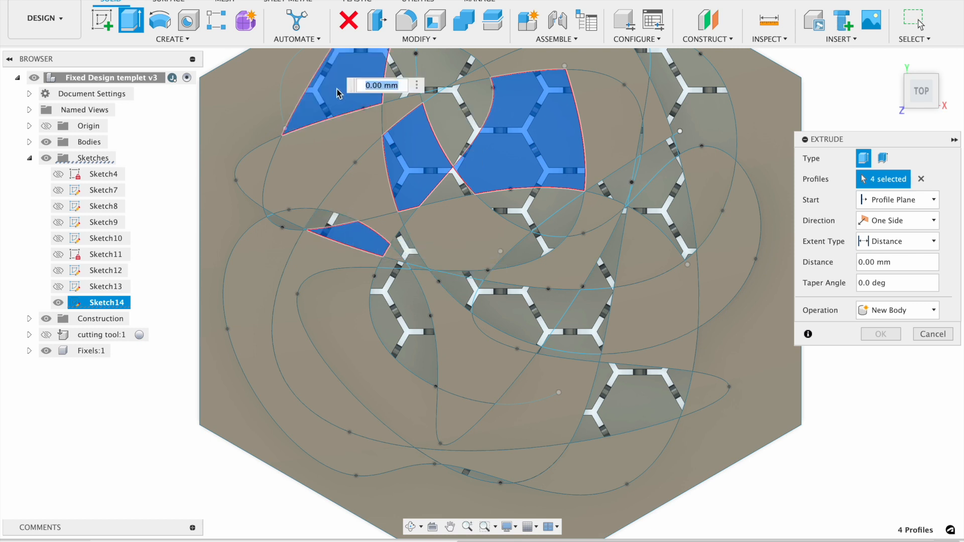
pyautogui.click(402, 341)
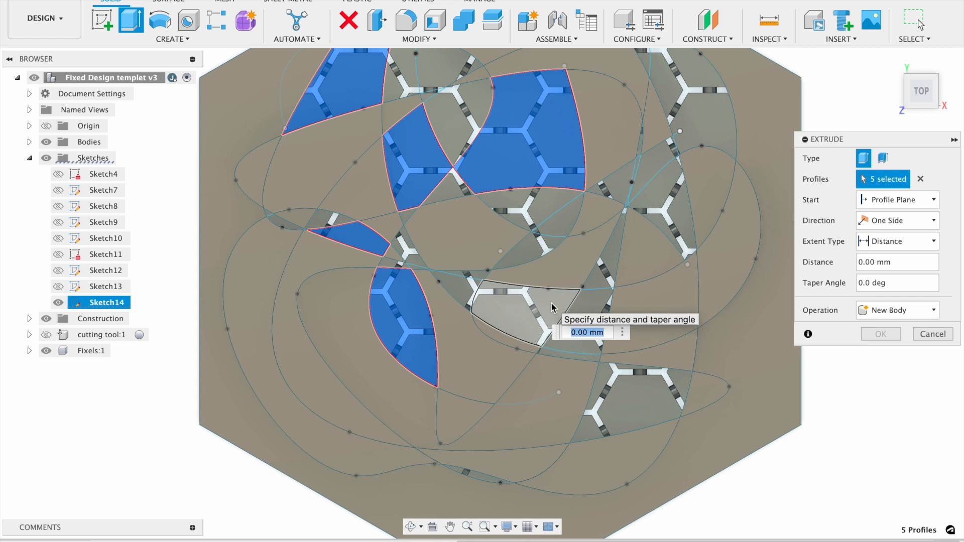
# Add the lower-centre region, small centre-left triangle, four right-hand regions including the thin sliver, and the top wedge; extrude all twelve profiles 5 mm as a new body
pyautogui.click(483, 290)
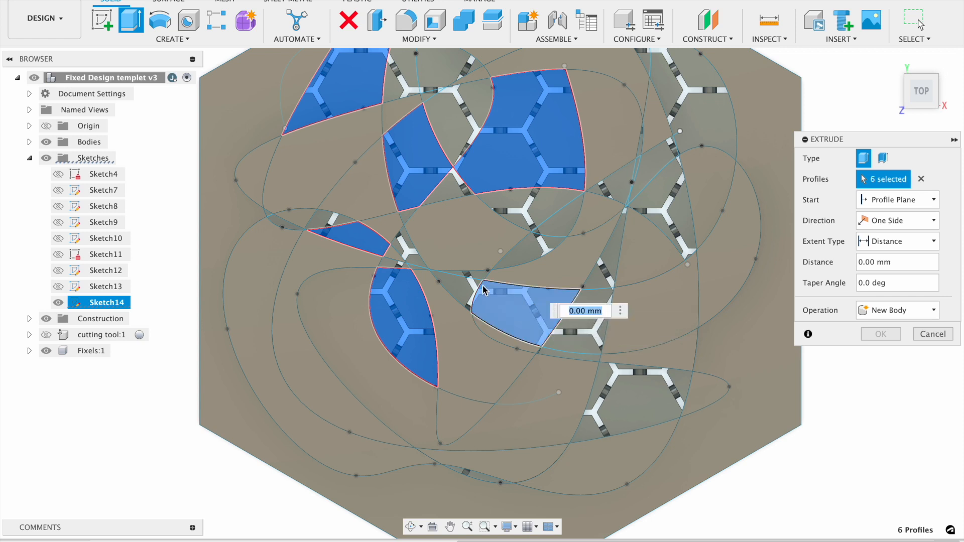
pyautogui.click(414, 258)
pyautogui.click(673, 210)
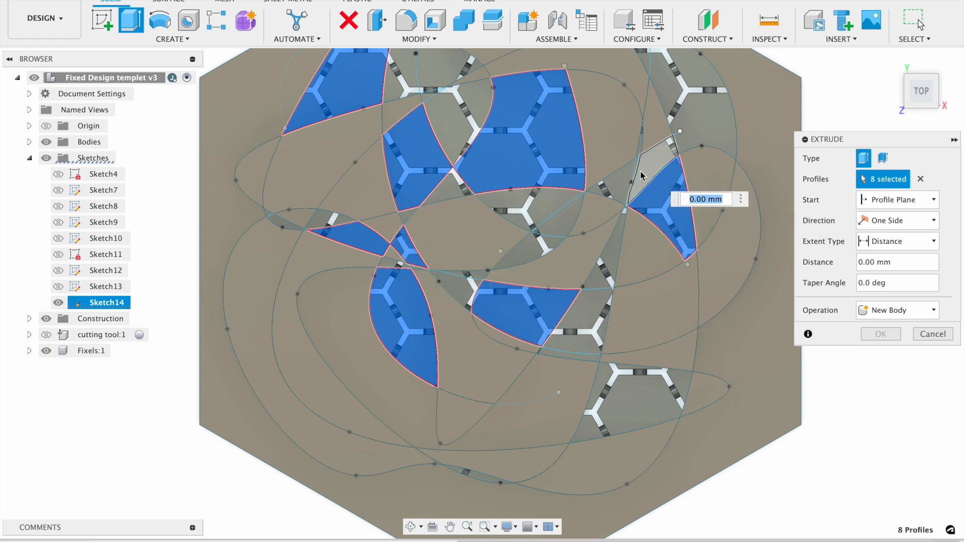
pyautogui.click(641, 140)
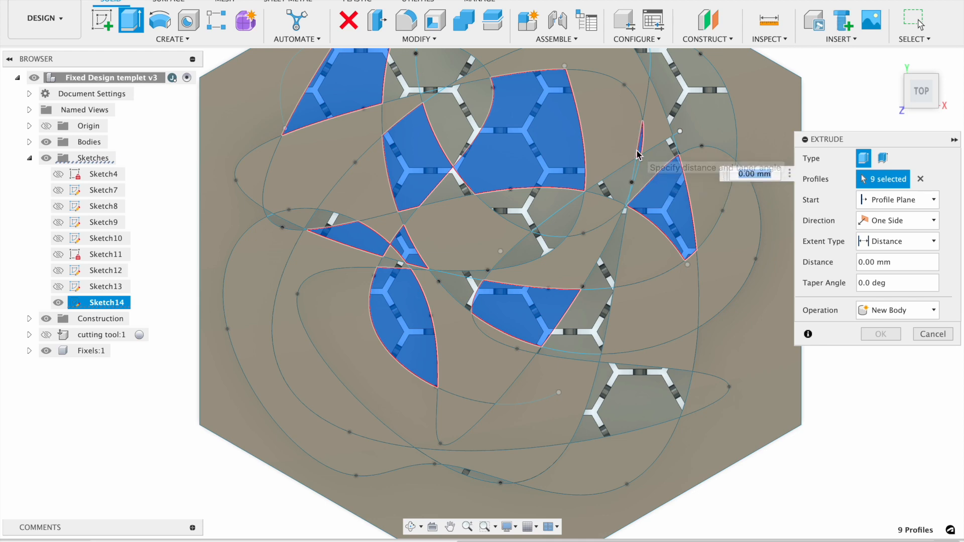
pyautogui.click(711, 105)
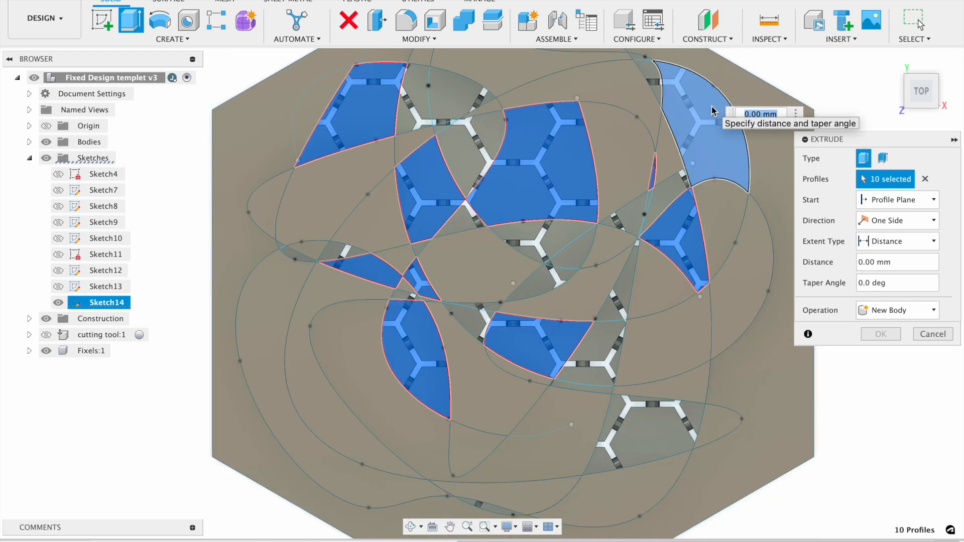
pyautogui.click(651, 440)
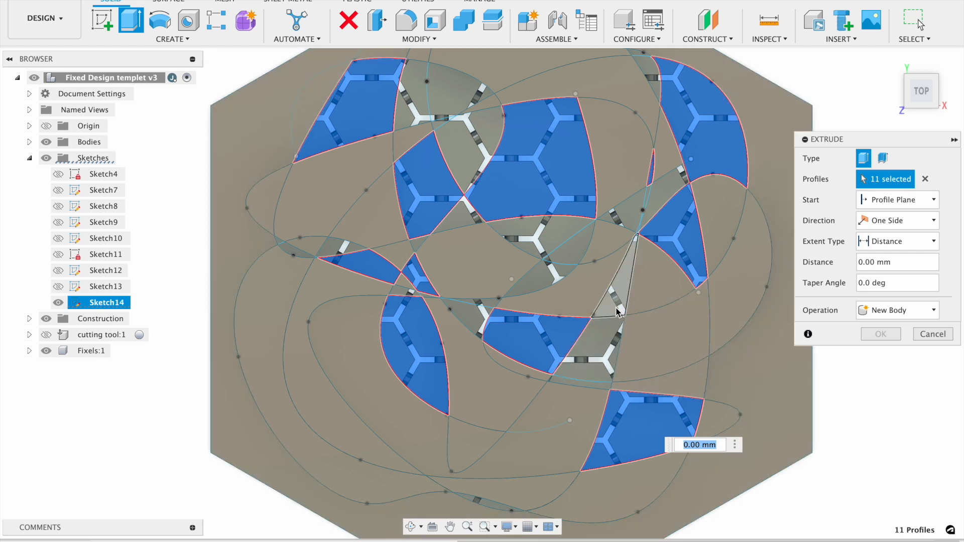
pyautogui.click(480, 99)
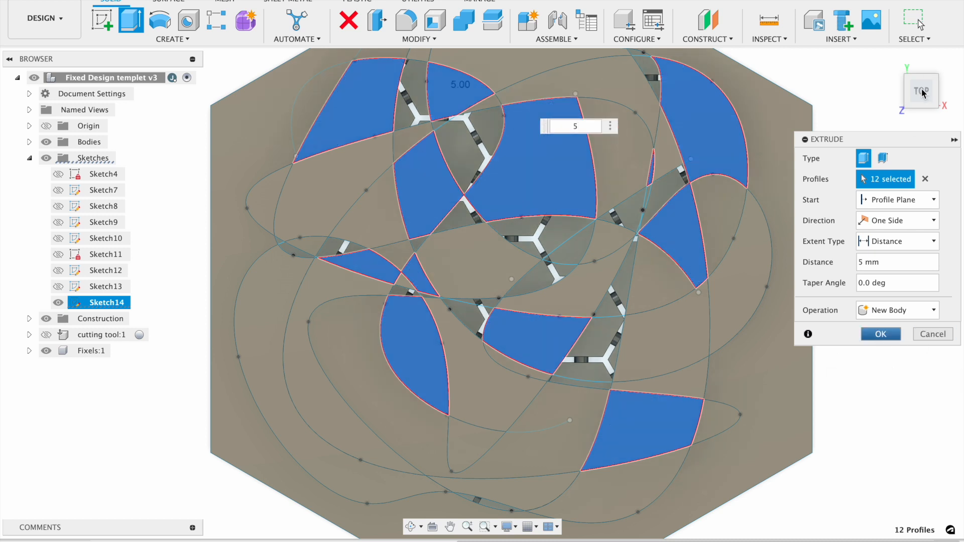
pyautogui.press('Return')
# Begin another extrusion with six profiles: the two small far-left slivers, the upper-left strip, and the upper-centre lens with its adjoining small pieces
pyautogui.moveTo(917, 102); pyautogui.dragTo(924, 83)
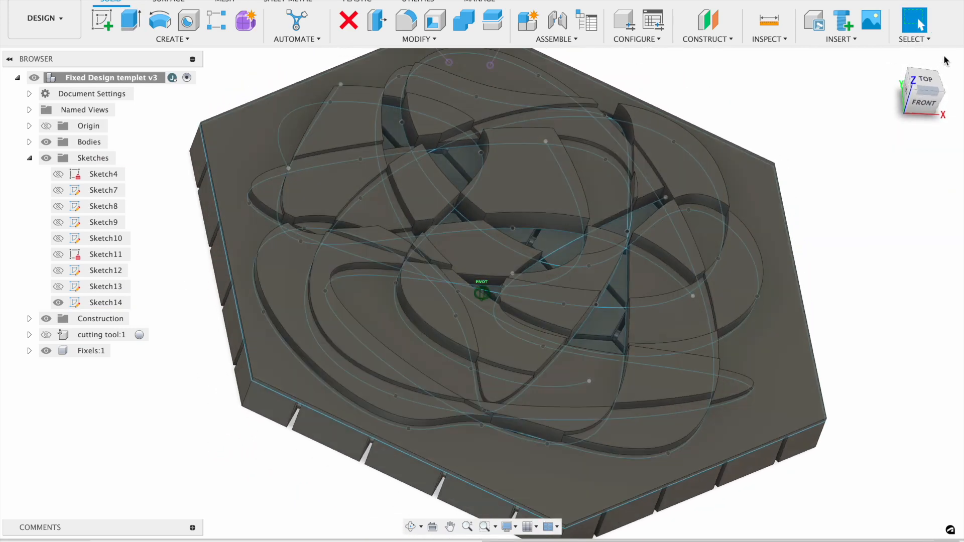
pyautogui.click(918, 88)
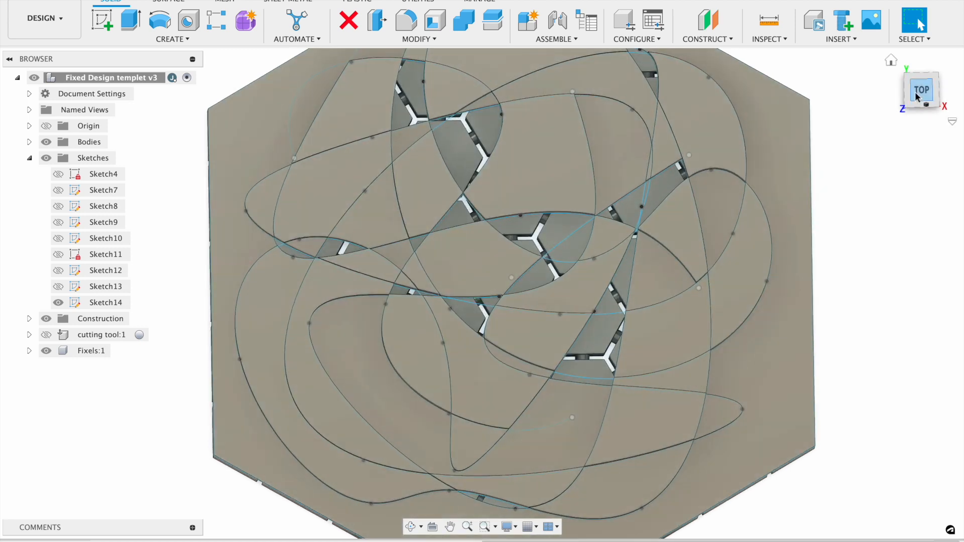
pyautogui.press('e')
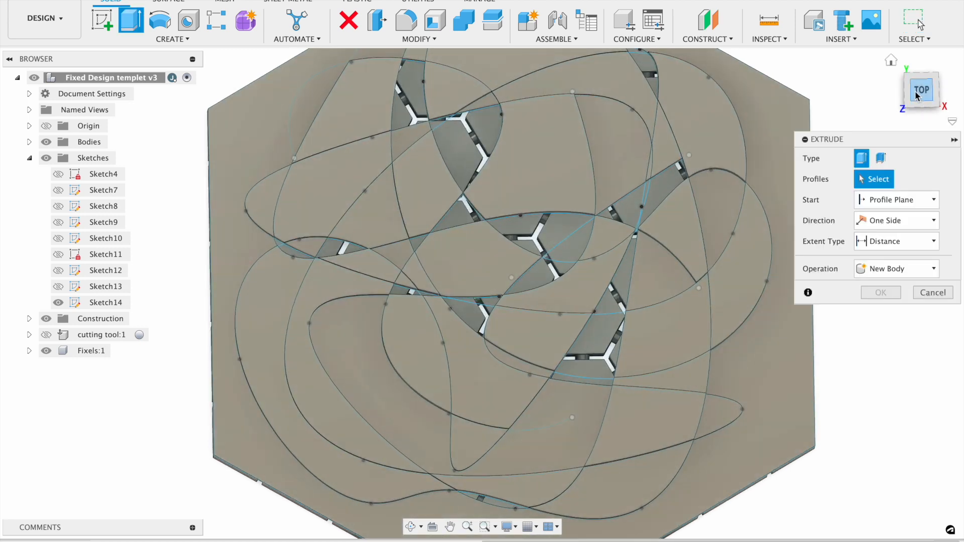
pyautogui.click(333, 257)
pyautogui.click(289, 252)
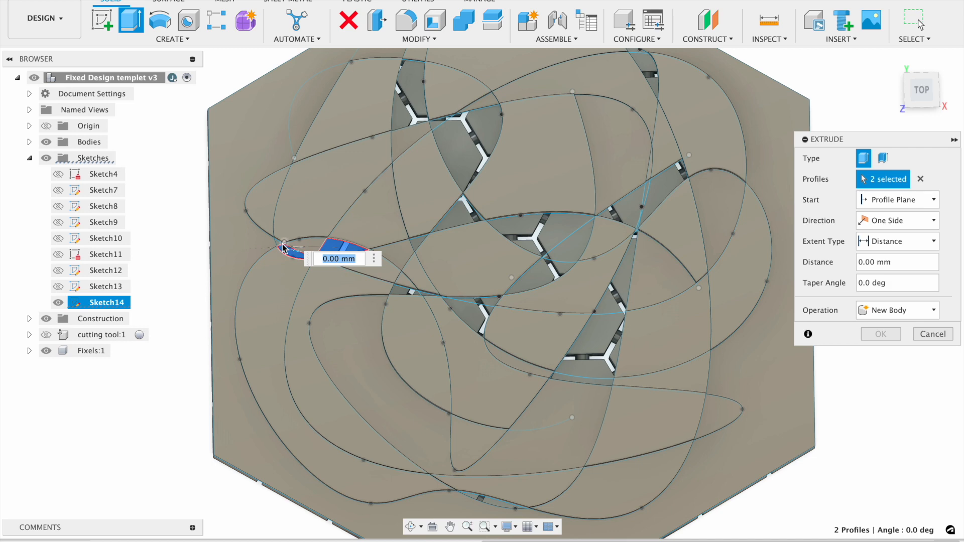
pyautogui.scroll(5, 277, 246)
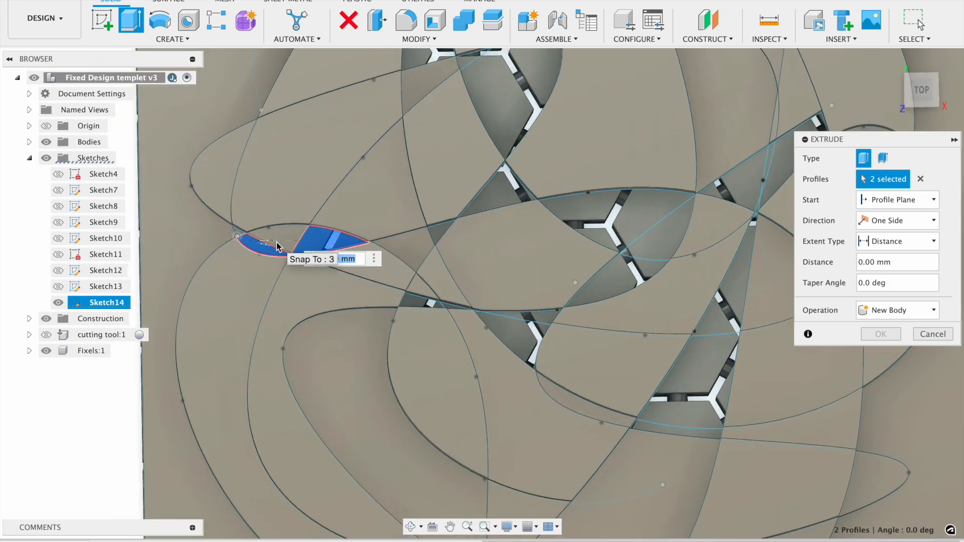
pyautogui.click(497, 130)
pyautogui.click(555, 105)
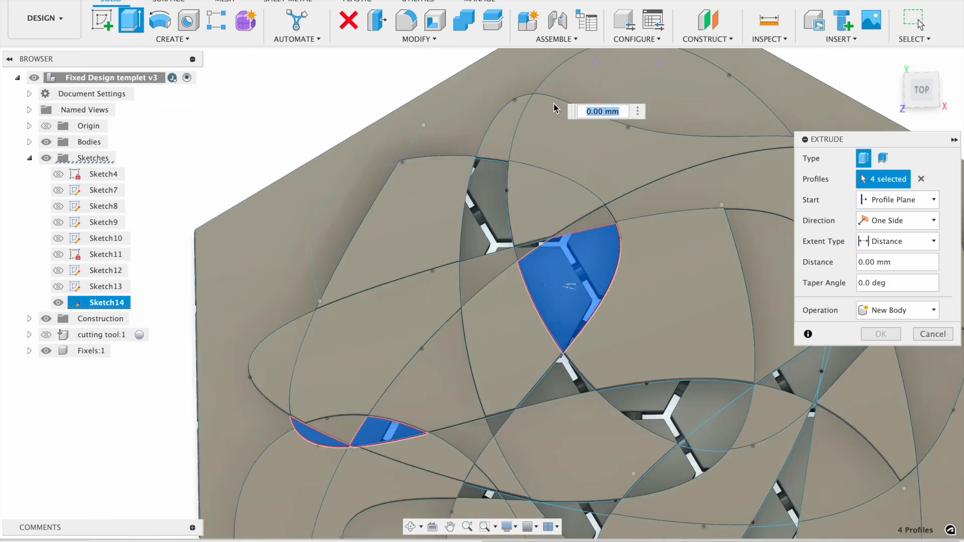
pyautogui.click(491, 193)
pyautogui.click(531, 249)
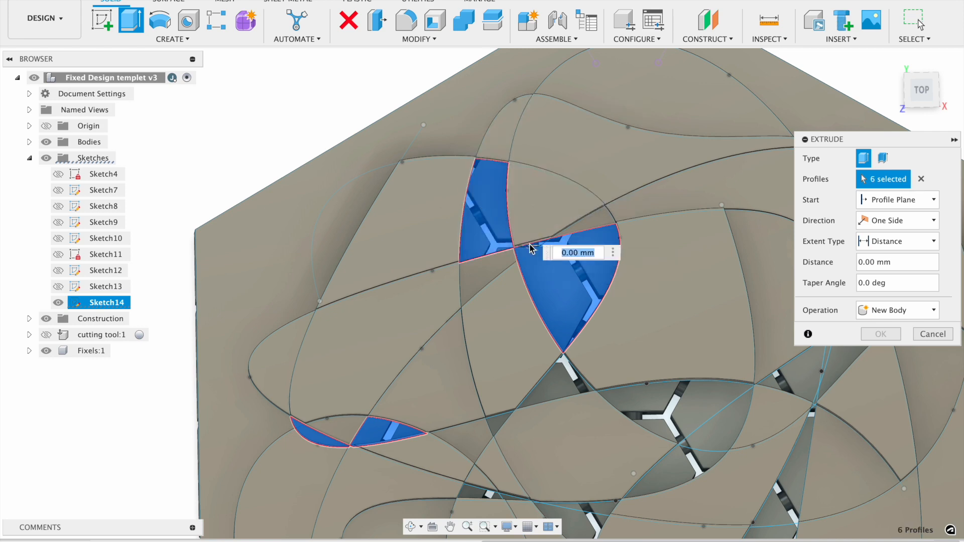
# Add the two small triangles below the upper-centre lens and the three adjoining pieces of the central curved region to the extrusion
pyautogui.click(924, 91)
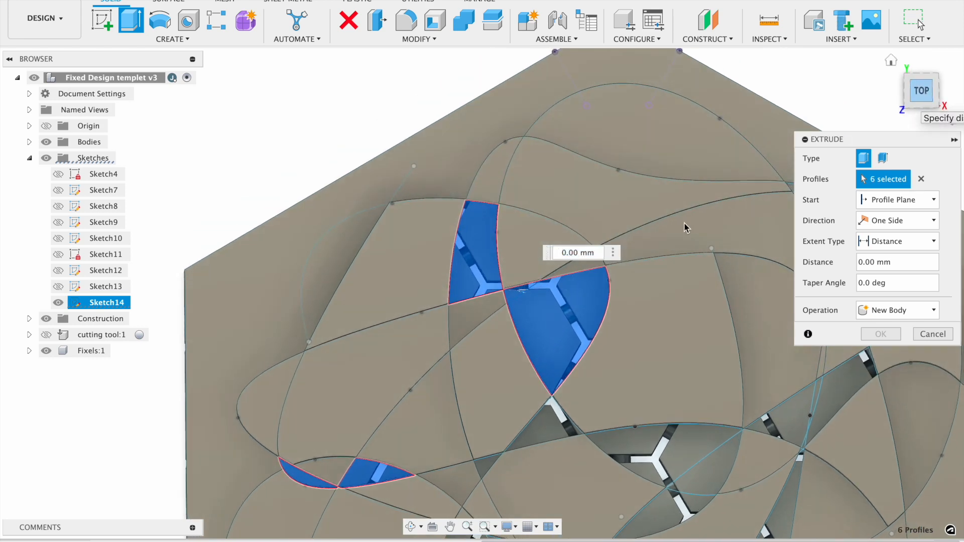
pyautogui.moveTo(643, 240); pyautogui.dragTo(568, 162, button='middle')
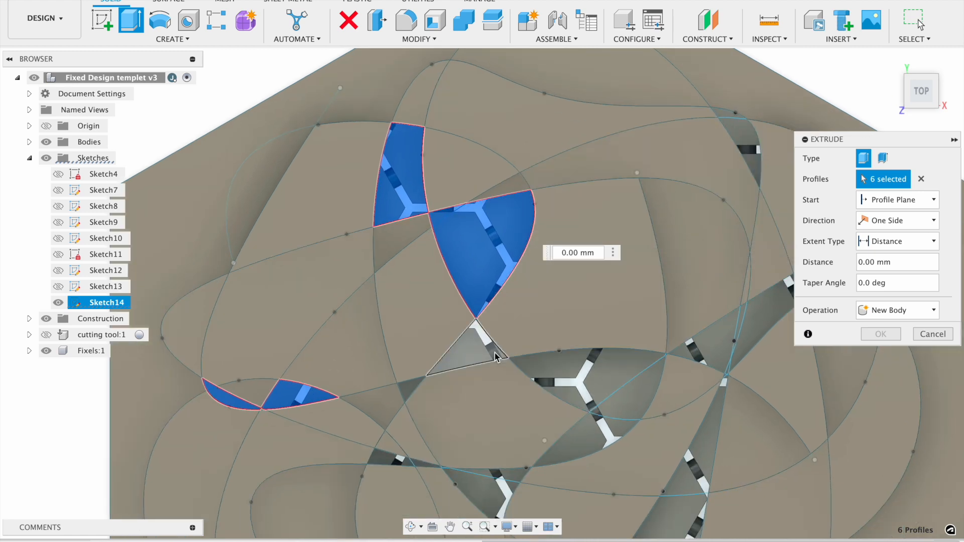
pyautogui.click(470, 351)
pyautogui.click(408, 389)
pyautogui.click(569, 365)
pyautogui.click(623, 406)
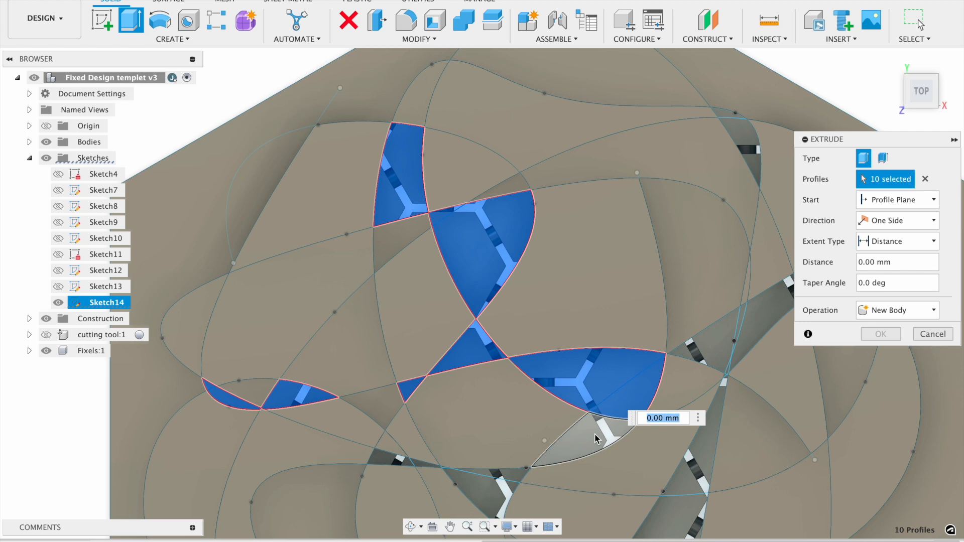
pyautogui.click(594, 435)
# Add the lens beneath the central curved region, the triangle to its right, and both upper-right slivers to the extrusion
pyautogui.hscroll(4, 595, 435)
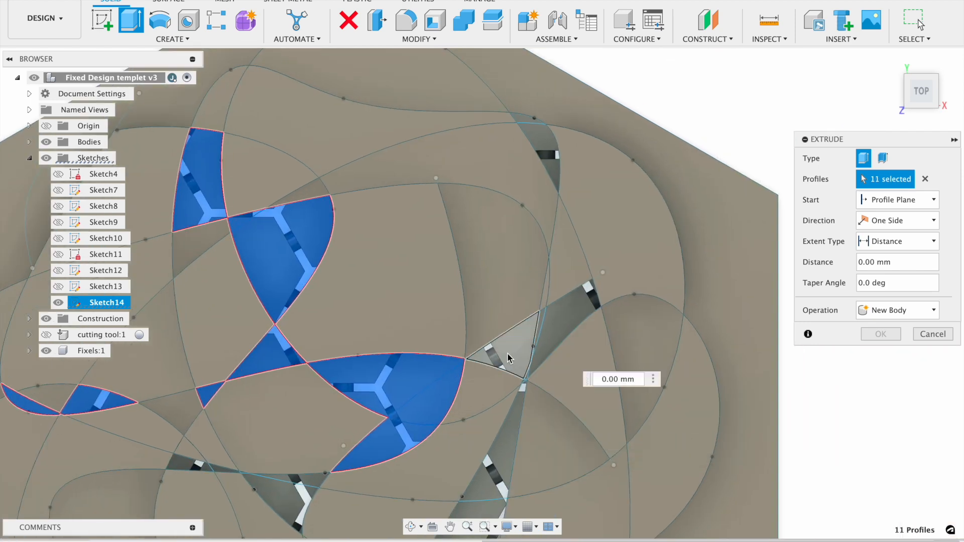
pyautogui.click(535, 326)
pyautogui.moveTo(931, 92)
pyautogui.moveTo(932, 93); pyautogui.dragTo(932, 89)
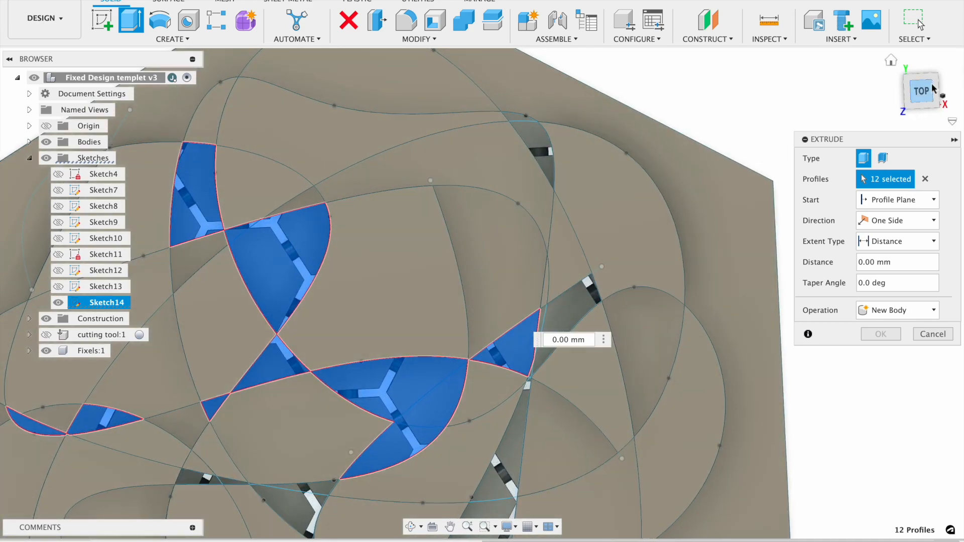
pyautogui.click(533, 153)
pyautogui.click(529, 124)
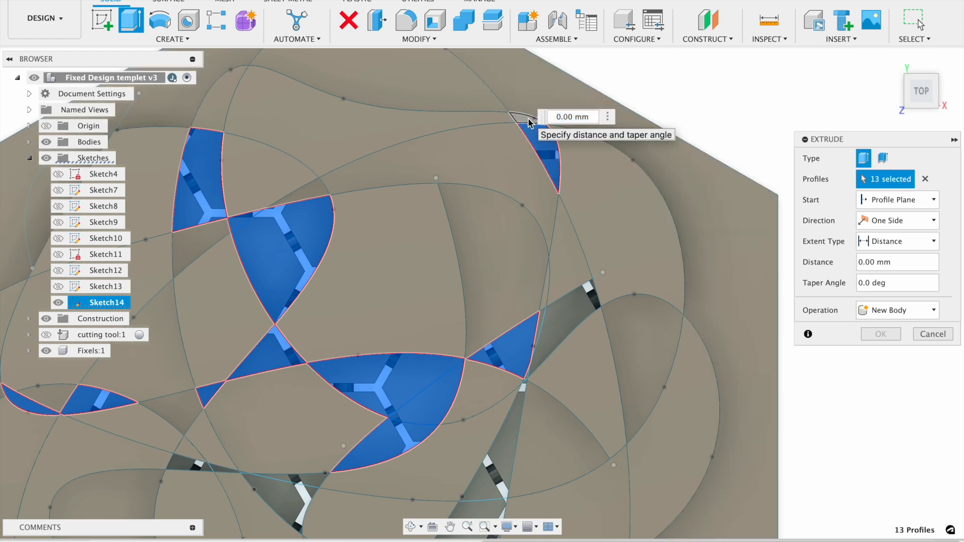
# Add the right-hand wedge and the stacked pieces of the long tapering region in the lower right to the extrusion
pyautogui.click(590, 310)
pyautogui.click(517, 441)
pyautogui.scroll(-5, 516, 439)
pyautogui.click(528, 387)
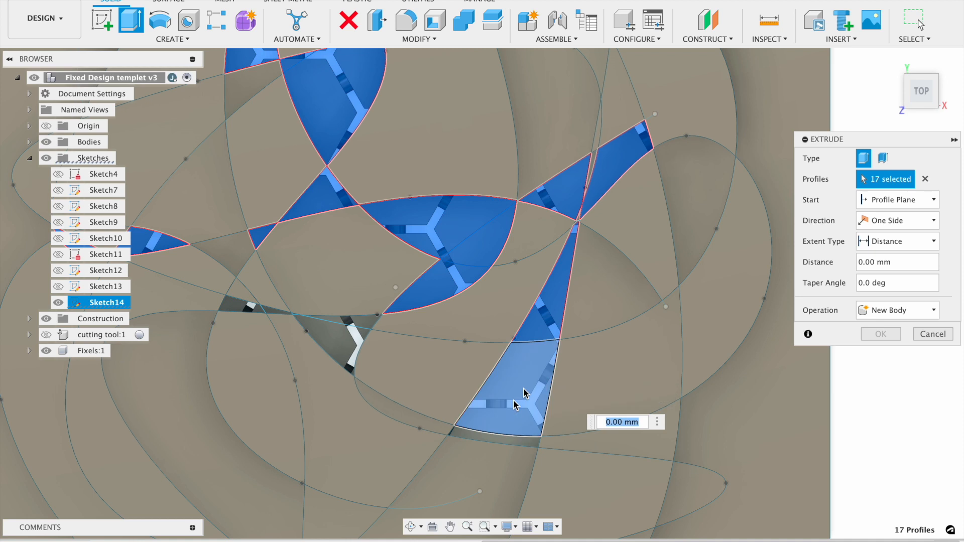
pyautogui.click(467, 440)
# Add the lower-centre triangle, its adjoining sliver pieces and the bottom sliver; extrude all 23 profiles 6 mm as a new body
pyautogui.click(349, 346)
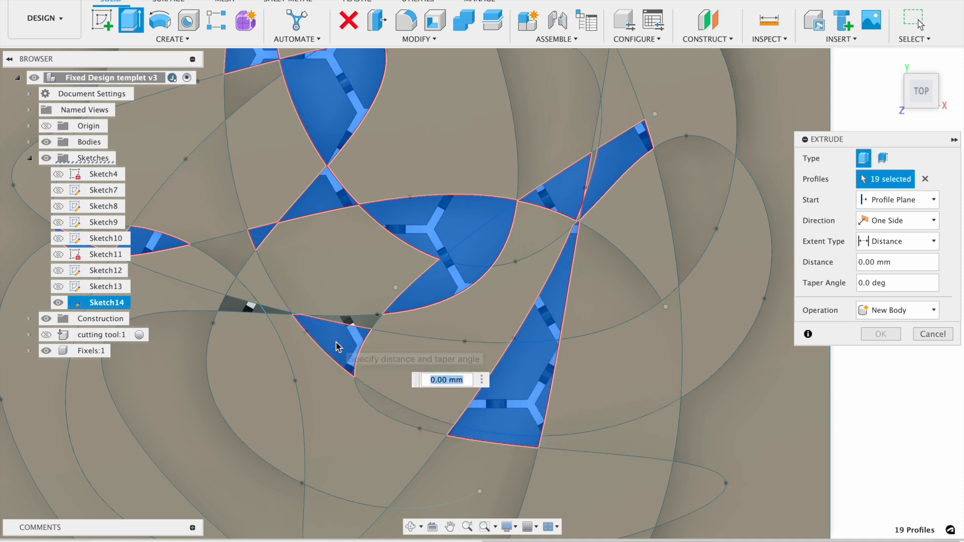
pyautogui.click(367, 325)
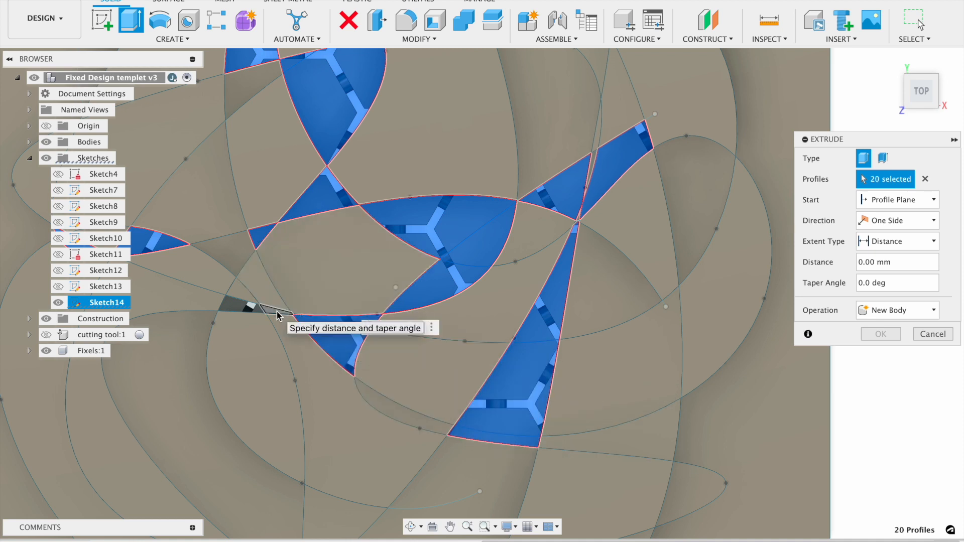
pyautogui.click(254, 308)
pyautogui.click(247, 311)
pyautogui.scroll(-5, 654, 197)
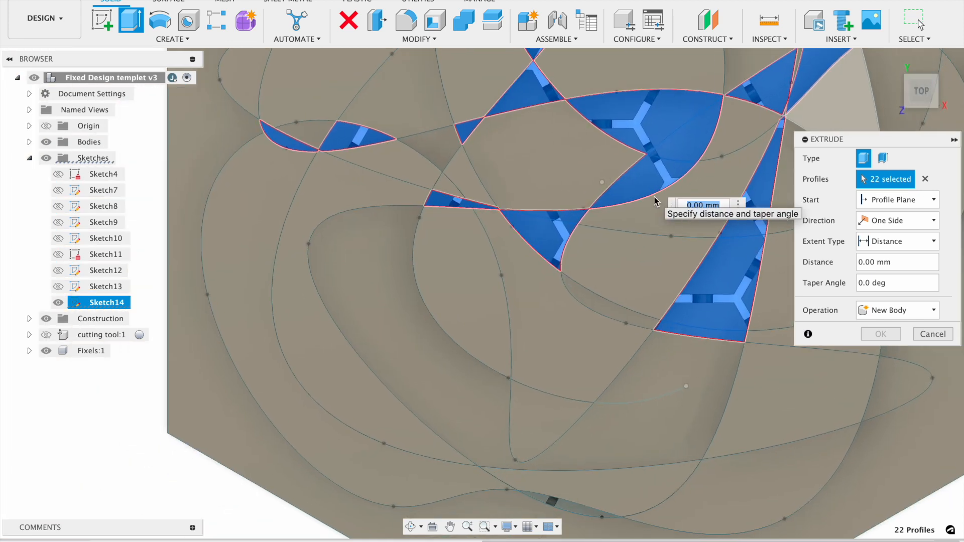
pyautogui.scroll(2, 654, 199)
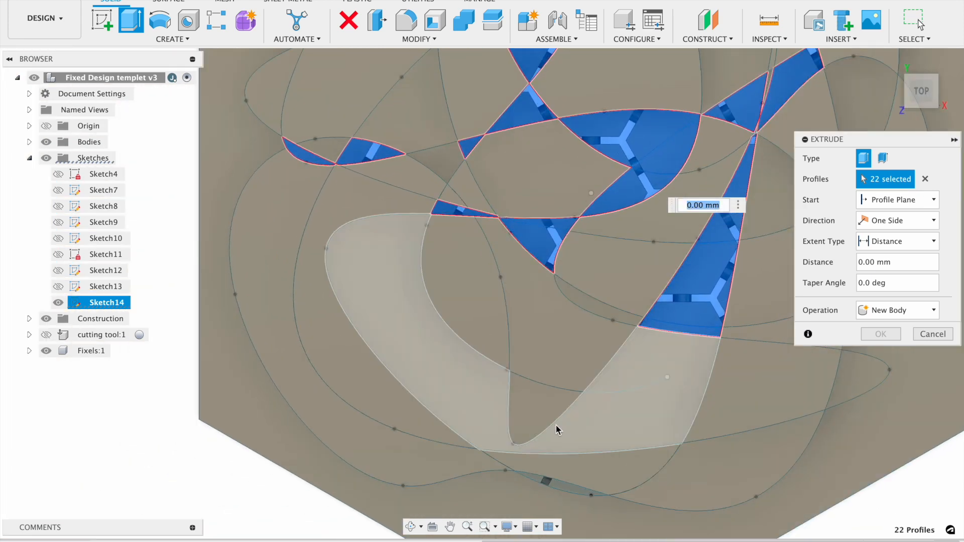
pyautogui.click(540, 483)
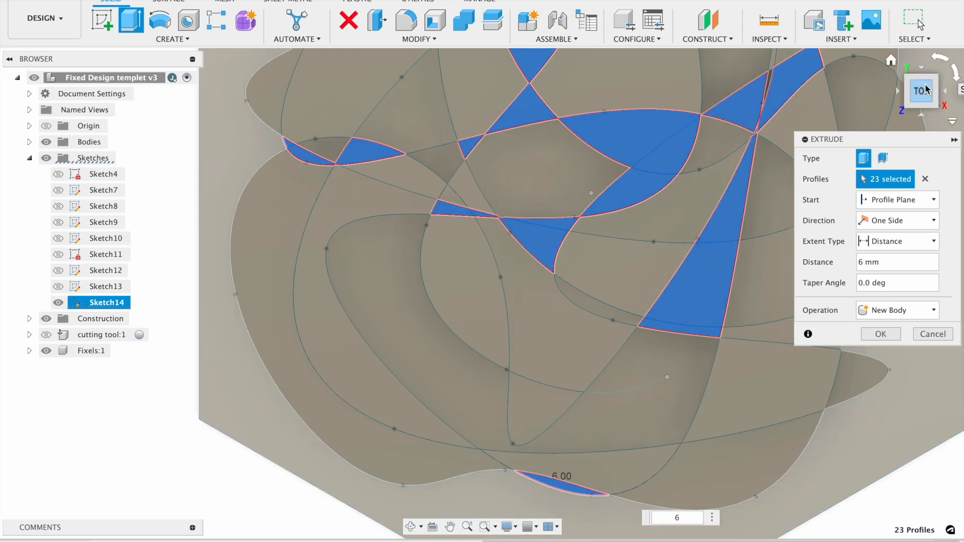
pyautogui.click(892, 61)
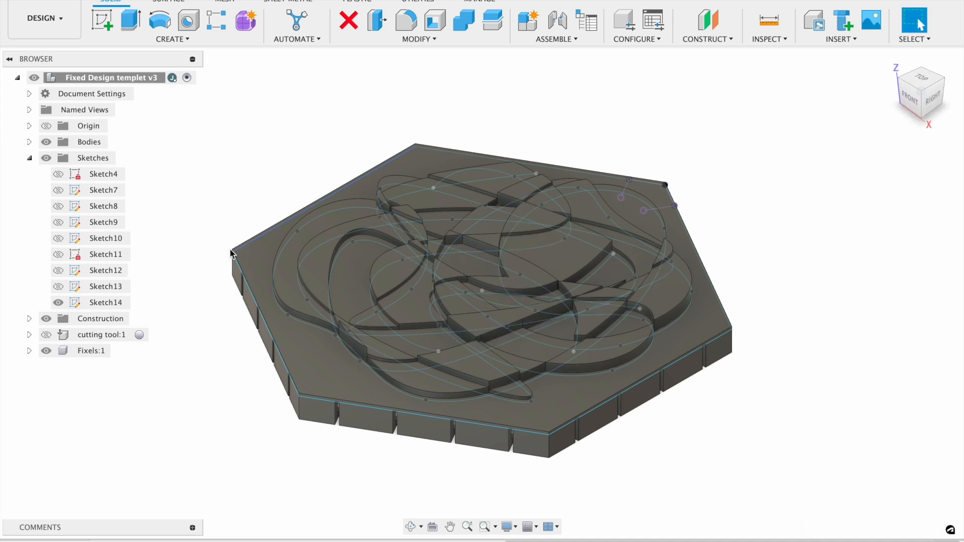
# Hide Sketch14 and briefly show the cutting tool component over the raised design
pyautogui.click(58, 302)
pyautogui.moveTo(926, 97)
pyautogui.mouseDown()
pyautogui.moveTo(888, 140)
pyautogui.moveTo(908, 98)
pyautogui.moveTo(920, 117)
pyautogui.moveTo(922, 98)
pyautogui.moveTo(954, 90)
pyautogui.moveTo(927, 103)
pyautogui.moveTo(922, 94)
pyautogui.mouseUp()
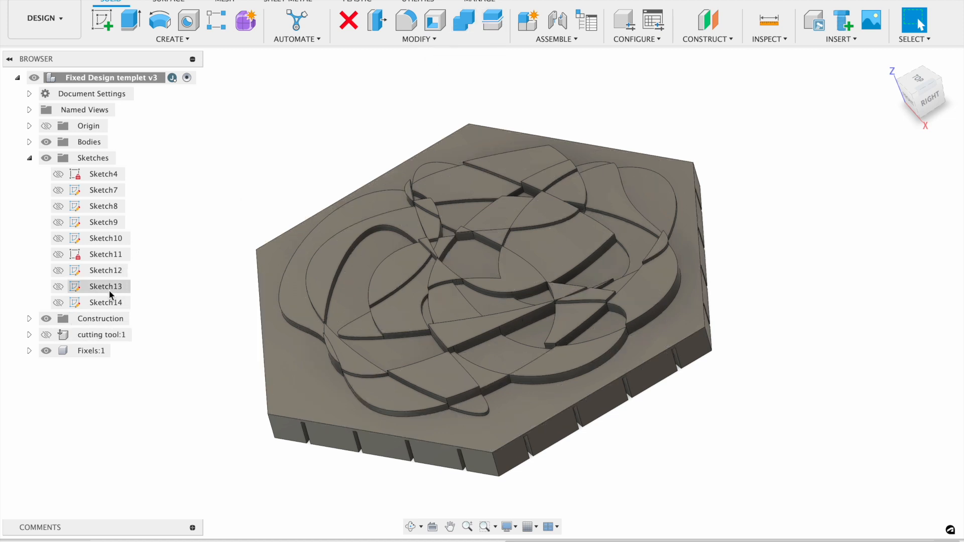
pyautogui.click(45, 334)
pyautogui.click(45, 335)
# Use Combine to cut the small raised body at the right with the cutting tool, keeping the tool, and hide the cutting tool again
pyautogui.click(464, 20)
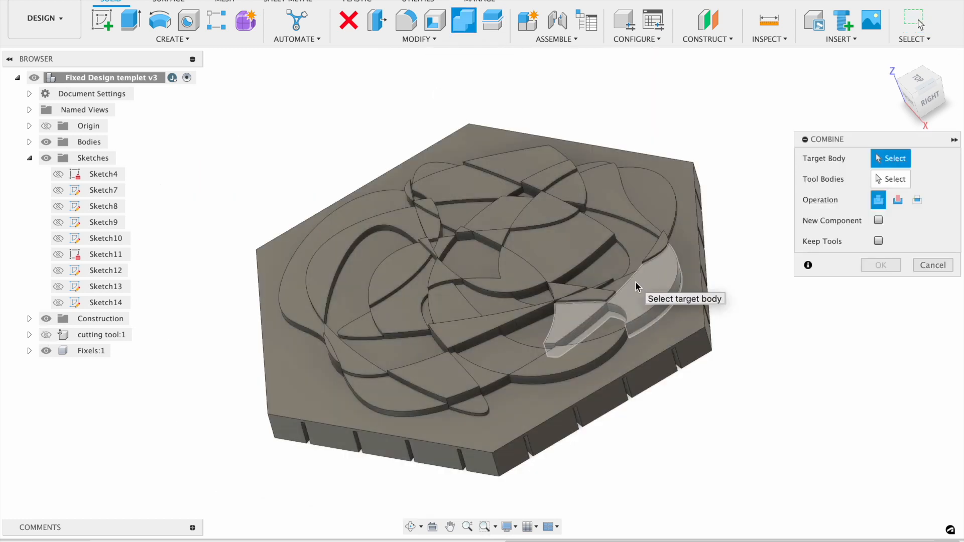
pyautogui.click(668, 239)
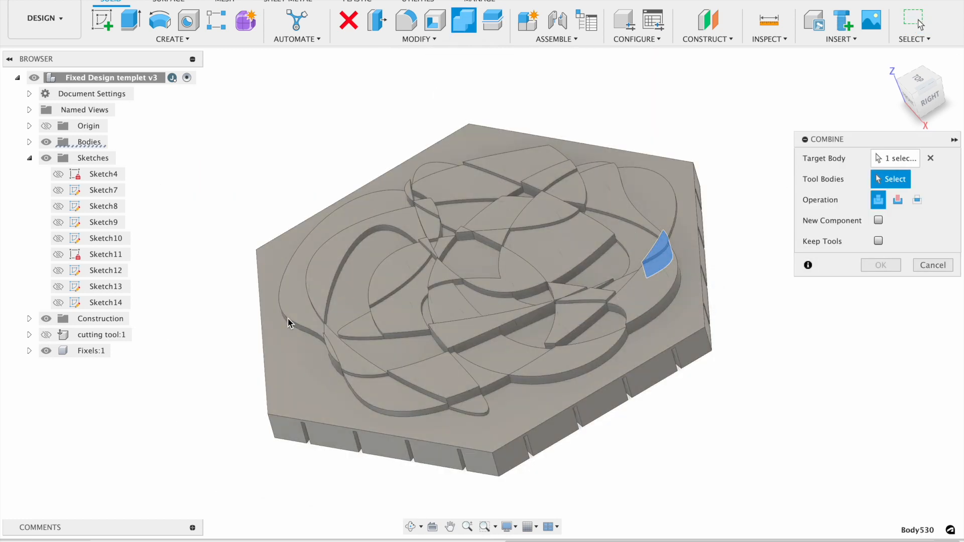
pyautogui.click(45, 335)
pyautogui.click(725, 191)
pyautogui.click(898, 200)
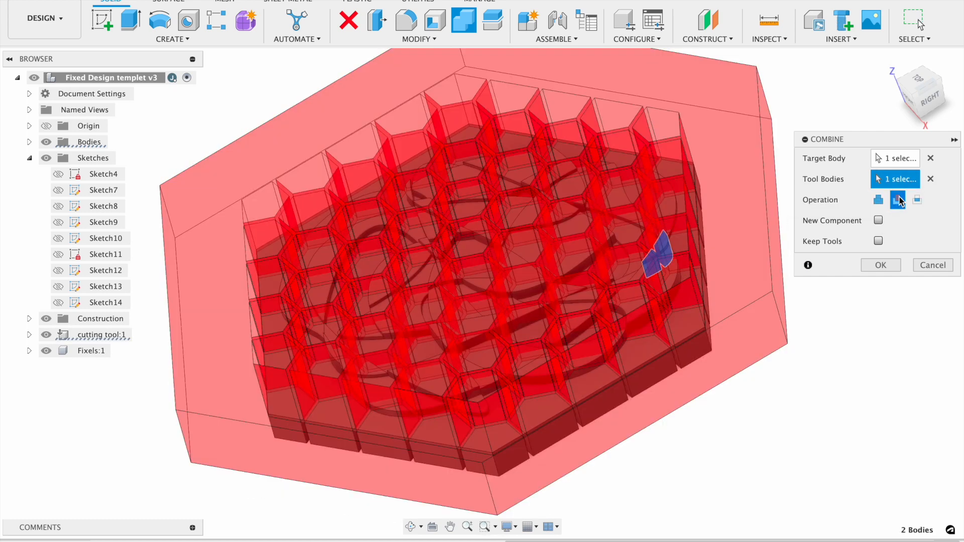
pyautogui.click(878, 242)
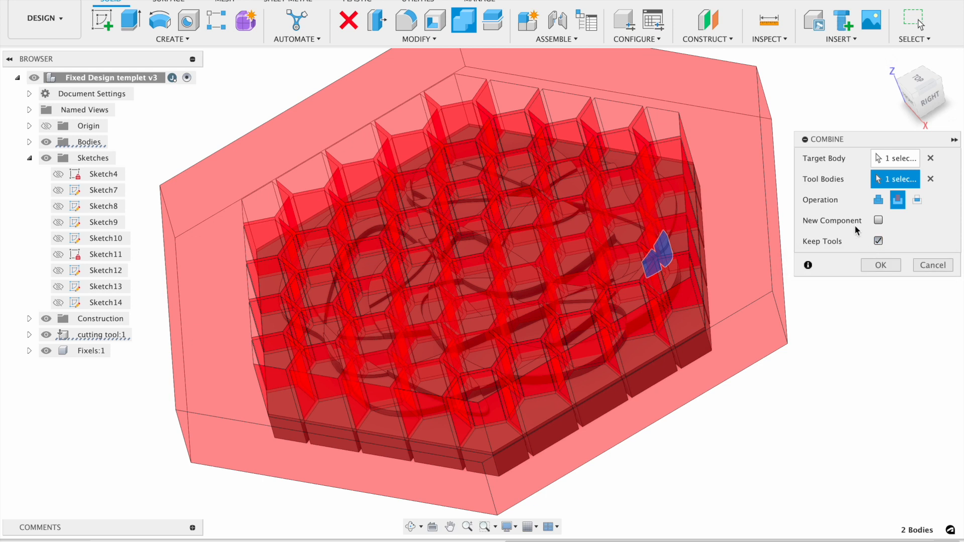
pyautogui.click(879, 266)
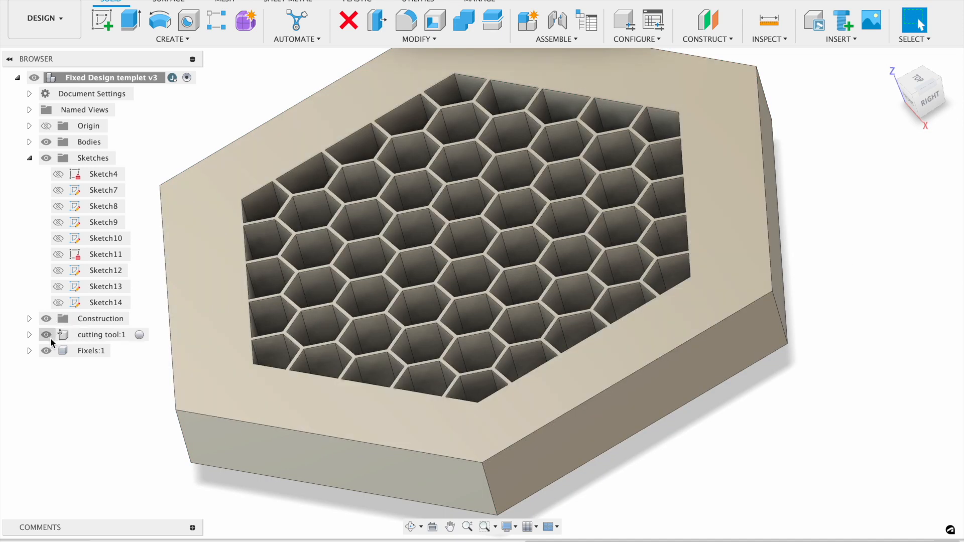
pyautogui.click(53, 337)
pyautogui.click(44, 337)
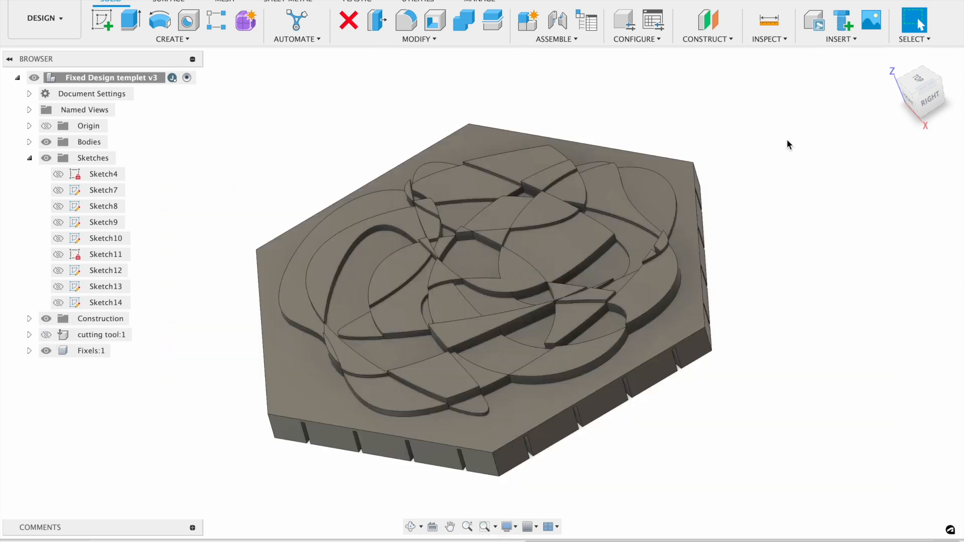
pyautogui.moveTo(933, 100)
pyautogui.mouseDown()
pyautogui.moveTo(927, 86)
pyautogui.moveTo(936, 111)
pyautogui.mouseUp()
pyautogui.rightClick(944, 541)
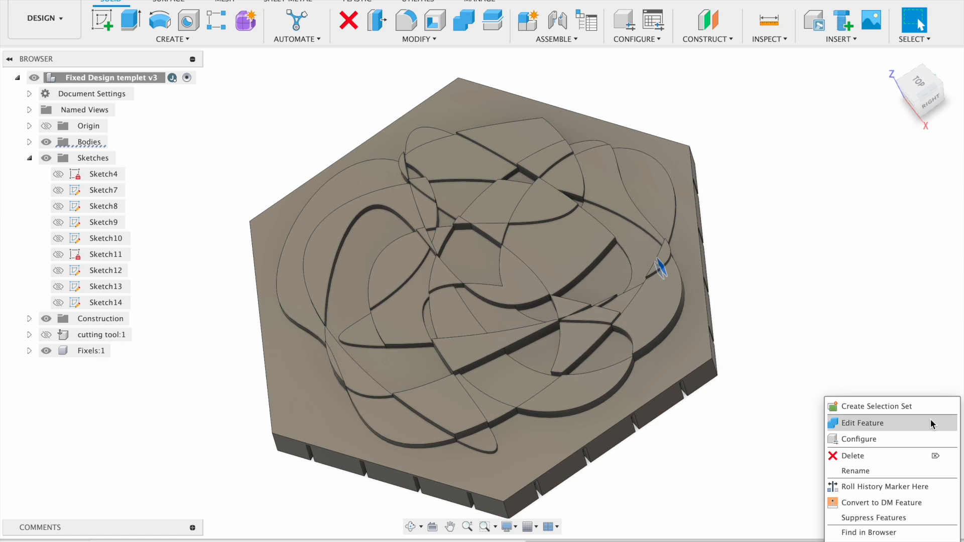
pyautogui.click(930, 421)
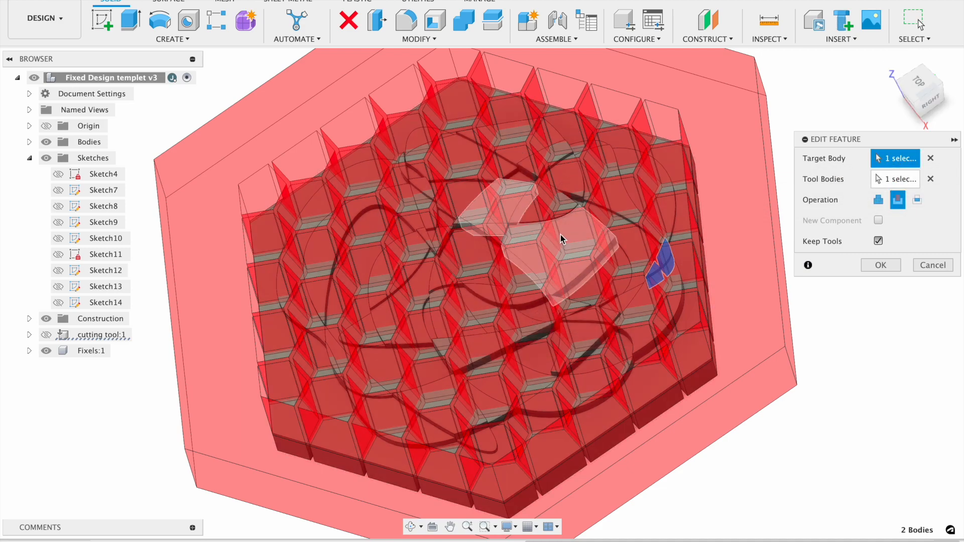
pyautogui.click(928, 266)
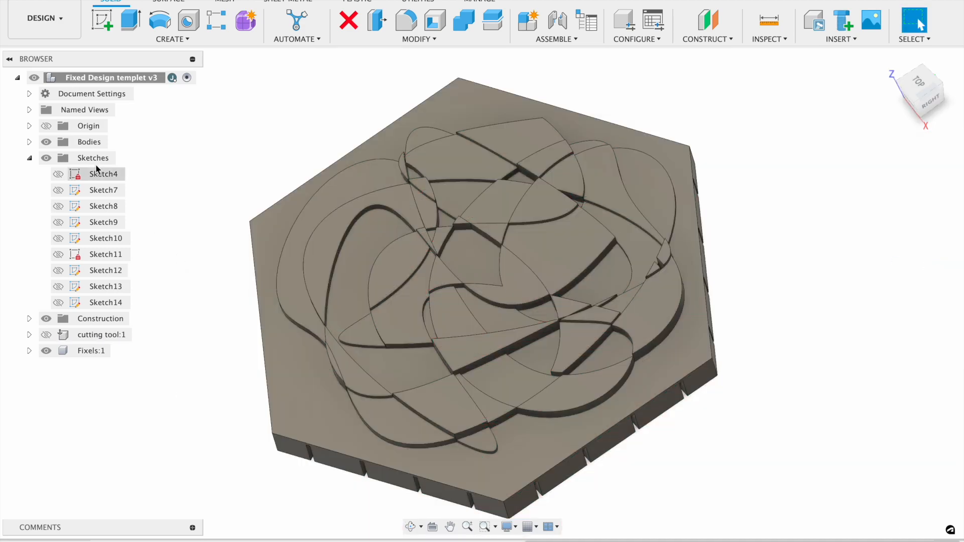
# Expand the Fixels component and toggle Body1's visibility to inspect the raised bodies without the tiles
pyautogui.click(44, 355)
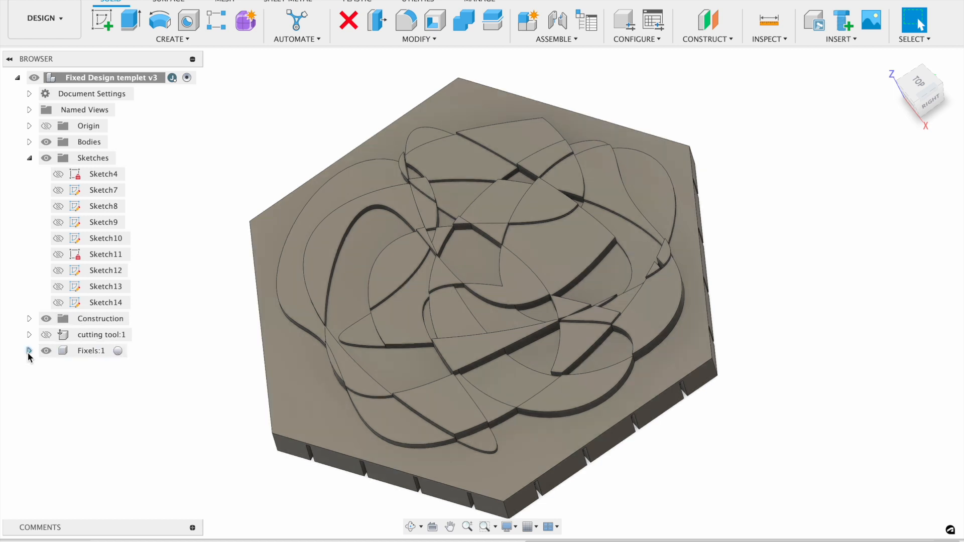
pyautogui.click(29, 351)
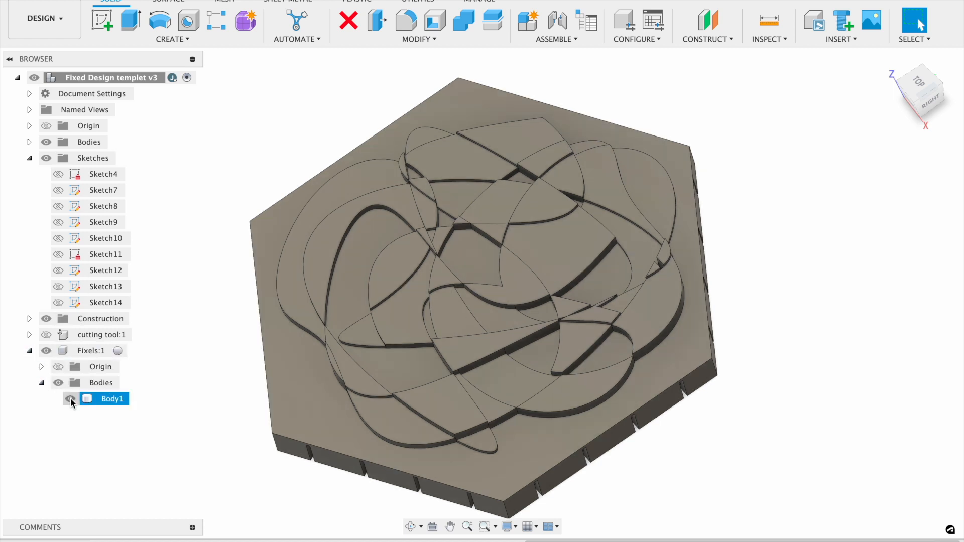
pyautogui.click(70, 398)
pyautogui.click(70, 399)
pyautogui.click(70, 399)
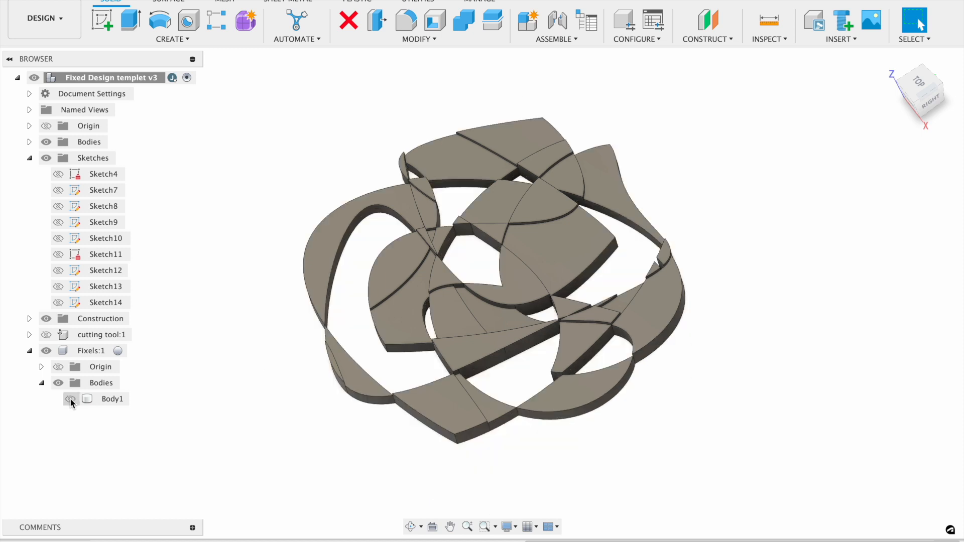
pyautogui.click(70, 399)
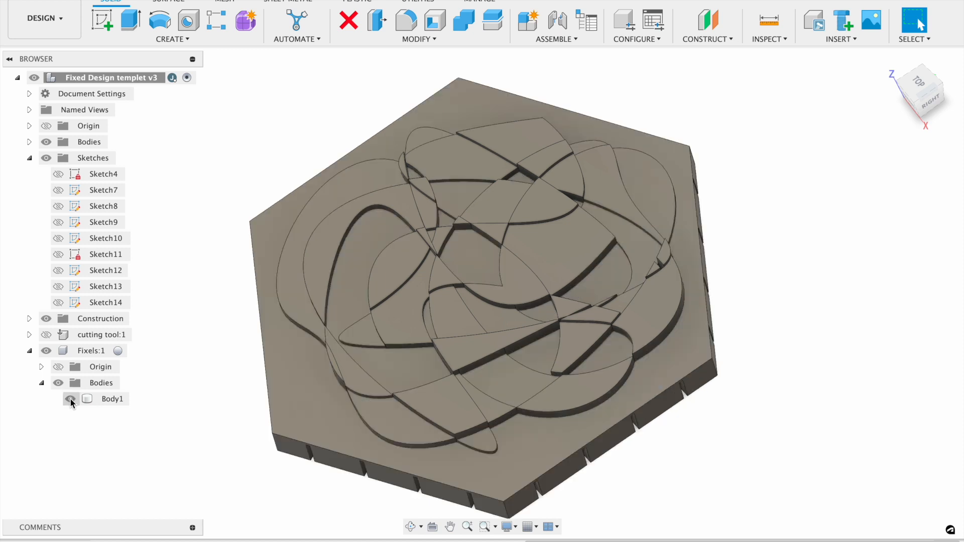
pyautogui.click(70, 398)
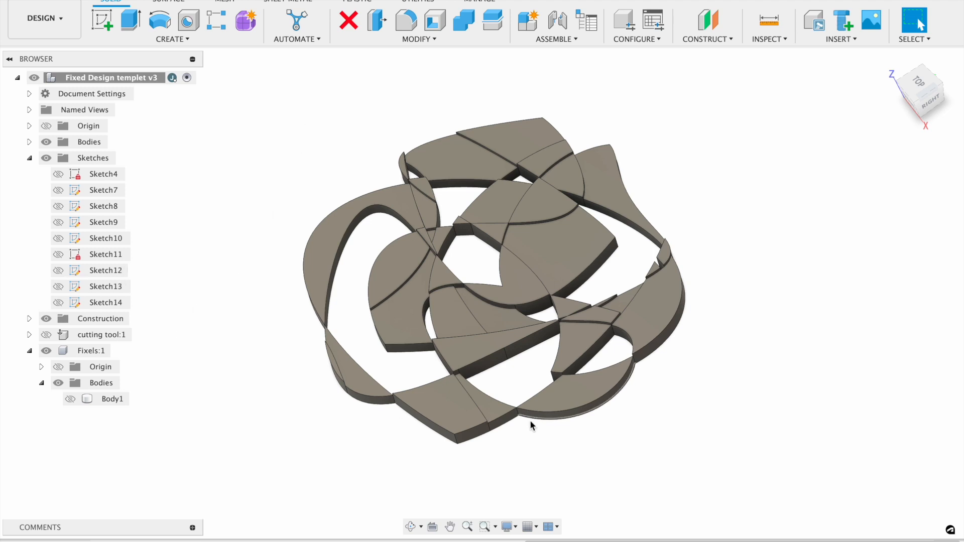
pyautogui.click(482, 541)
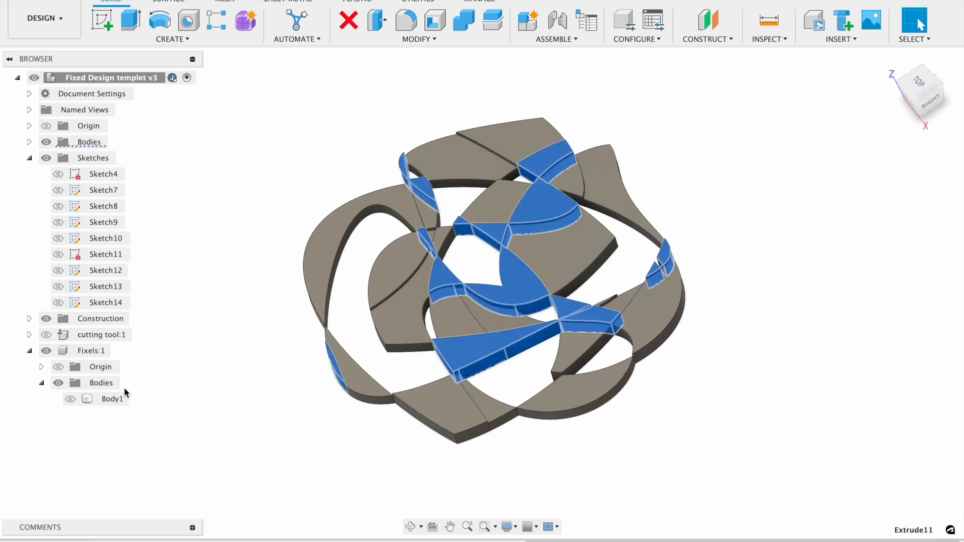
pyautogui.click(70, 399)
# Edit the 6 mm extrusion of 23 profiles and change its operation to Join
pyautogui.rightClick(907, 541)
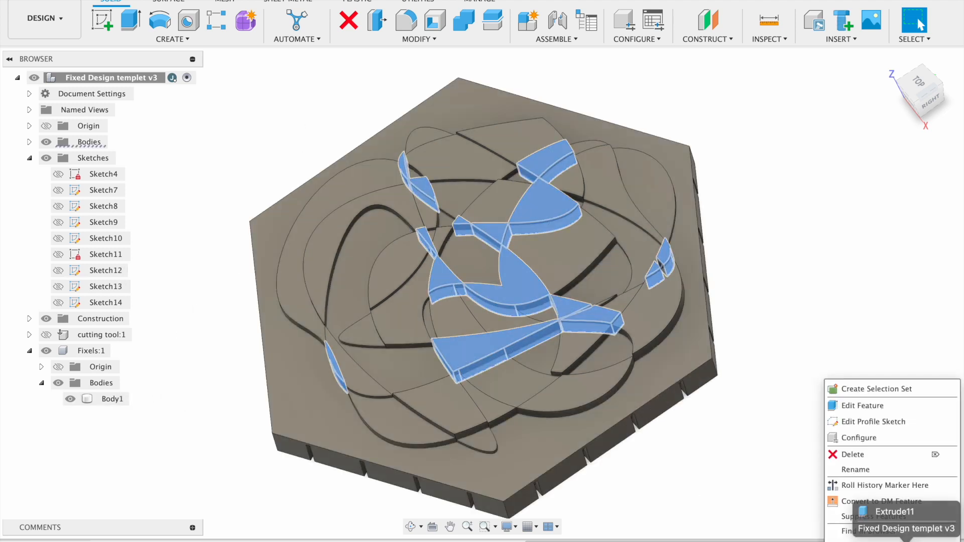
pyautogui.click(922, 410)
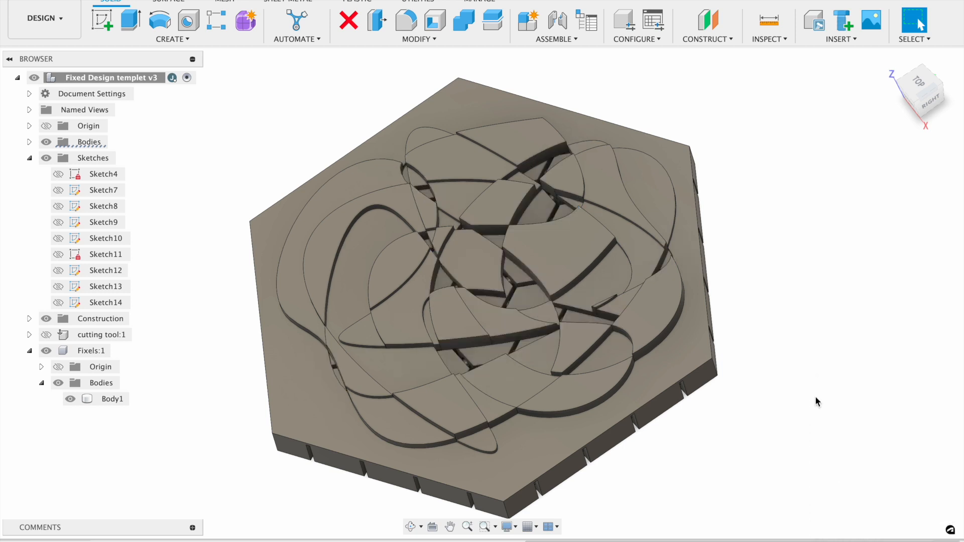
pyautogui.click(893, 310)
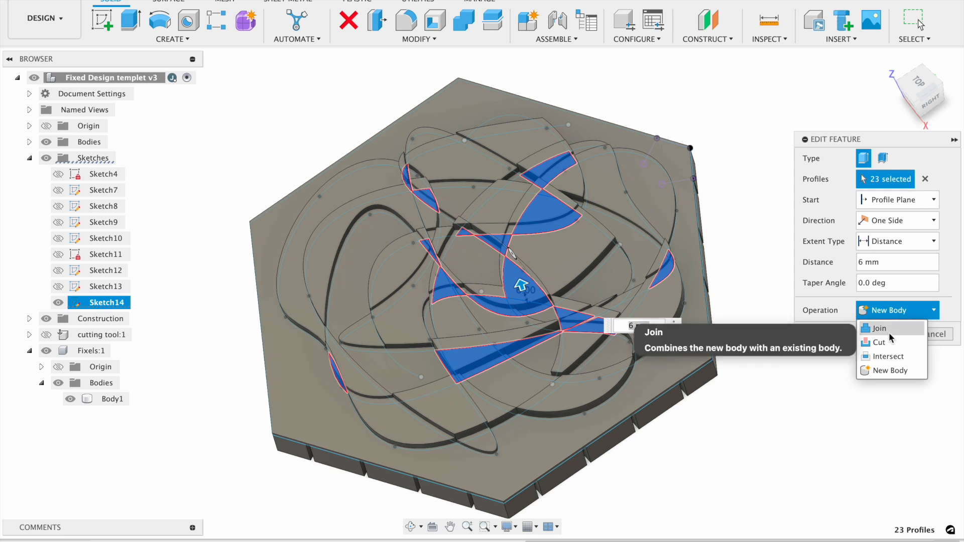
pyautogui.click(888, 332)
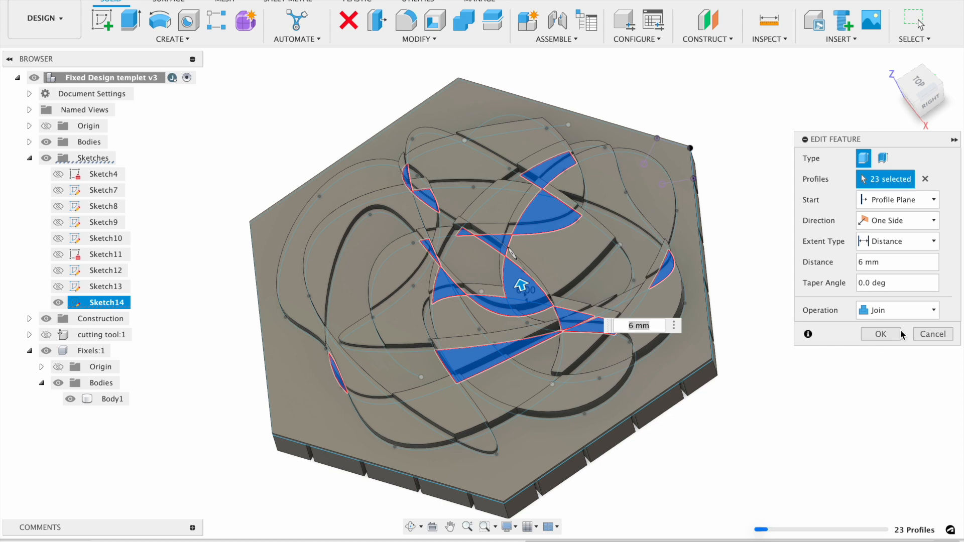
pyautogui.click(901, 333)
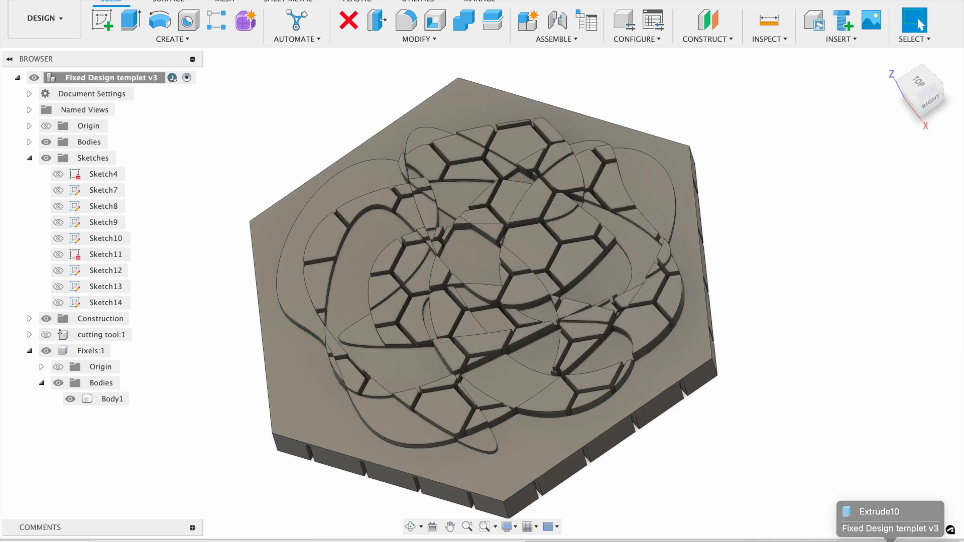
# Edit the 4 mm extrusion of 10 profiles and change its operation to Join
pyautogui.click(890, 541)
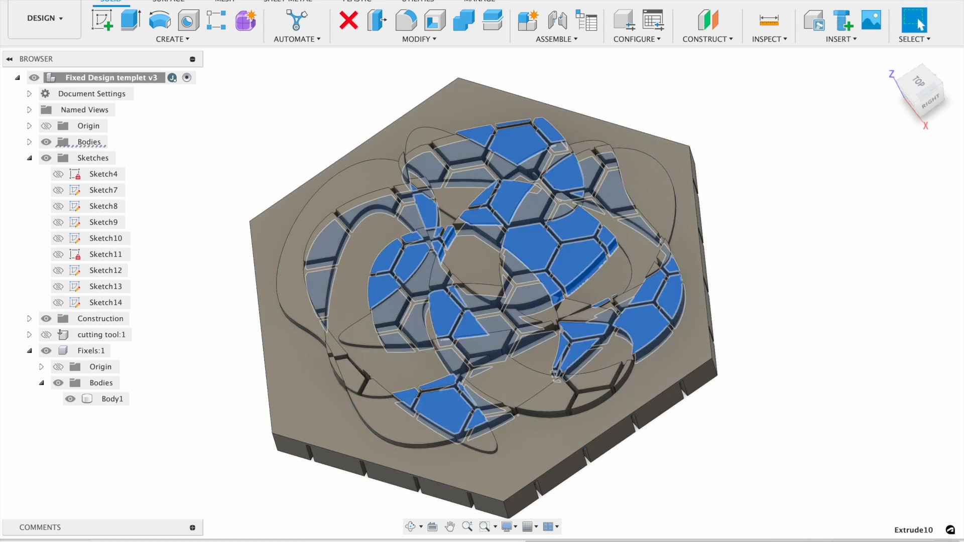
pyautogui.rightClick(890, 541)
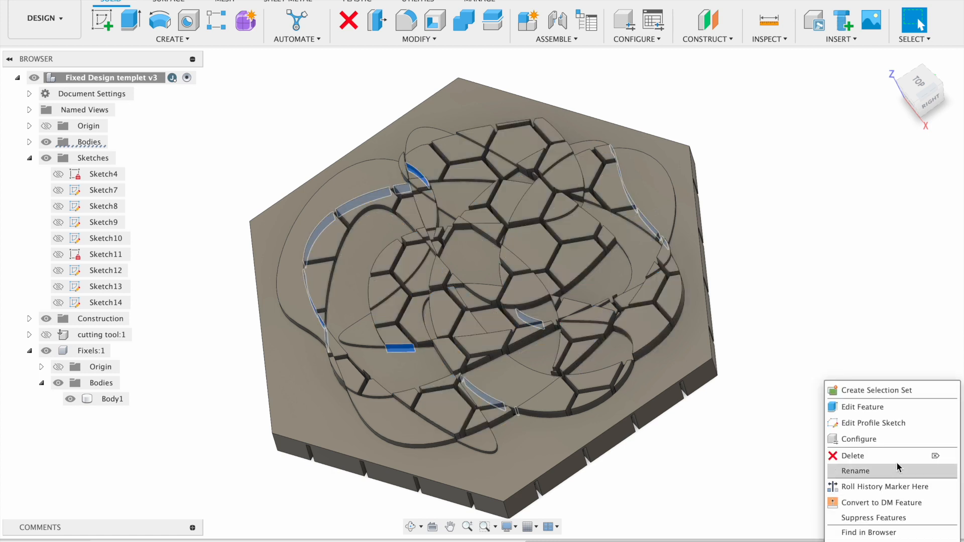
pyautogui.click(901, 422)
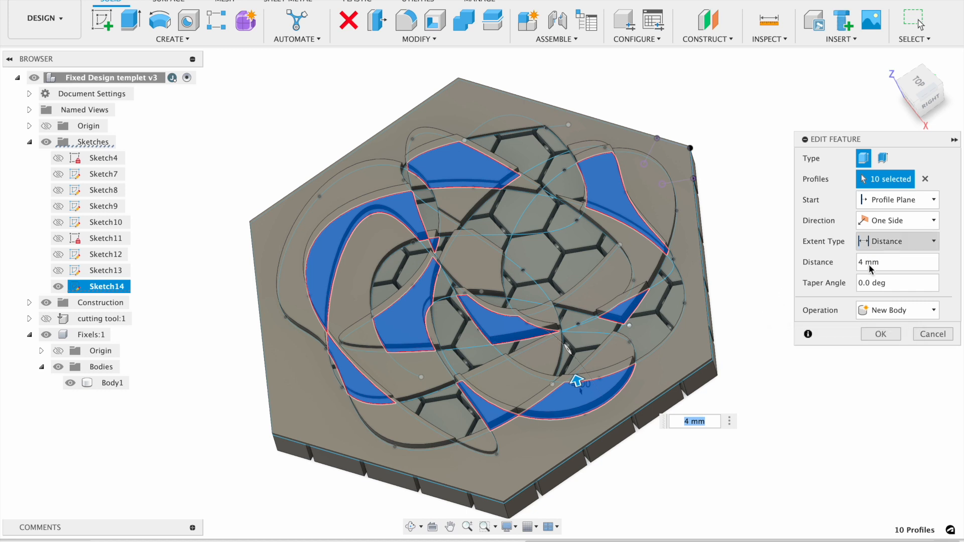
pyautogui.click(878, 311)
pyautogui.click(879, 329)
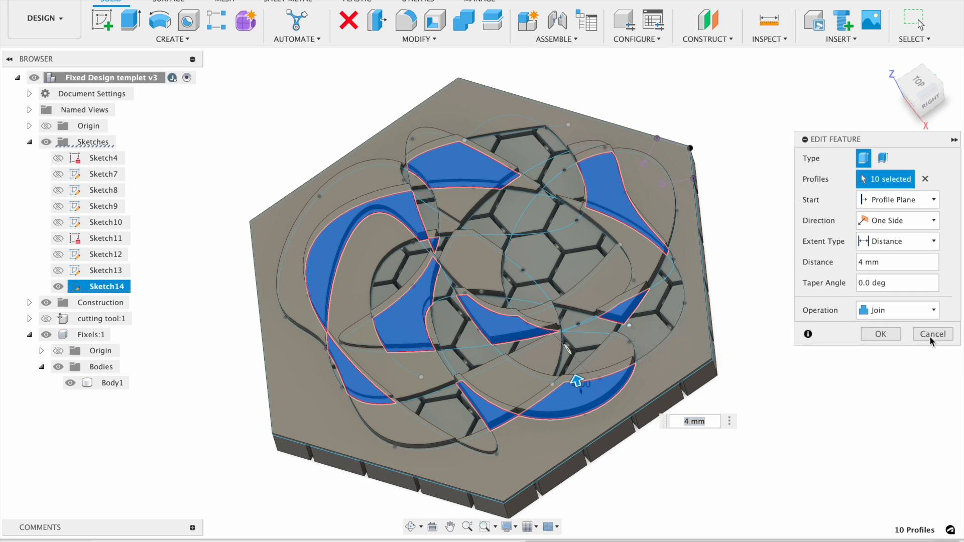
pyautogui.click(890, 340)
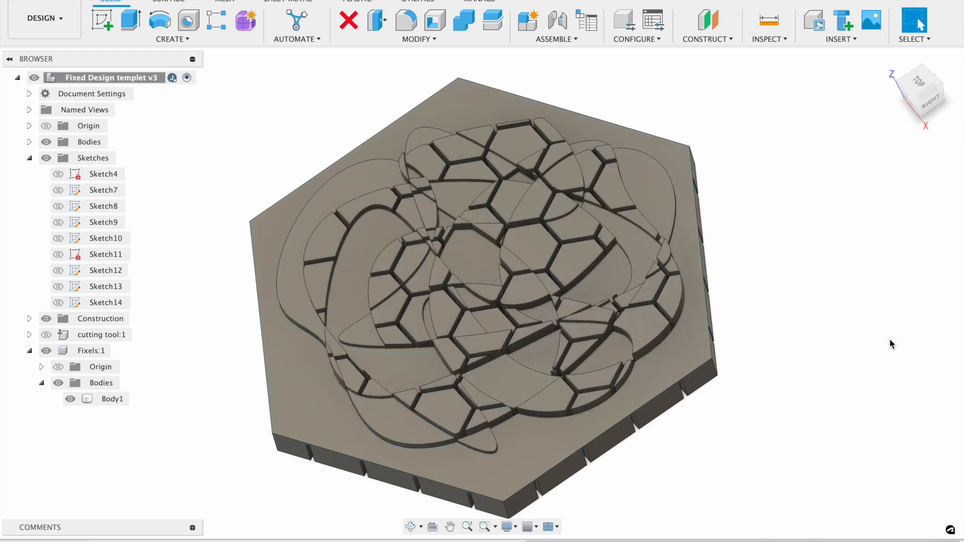
# Open the 2 mm extrusion of 10 profiles for editing to check its operation, and close it unchanged
pyautogui.click(824, 540)
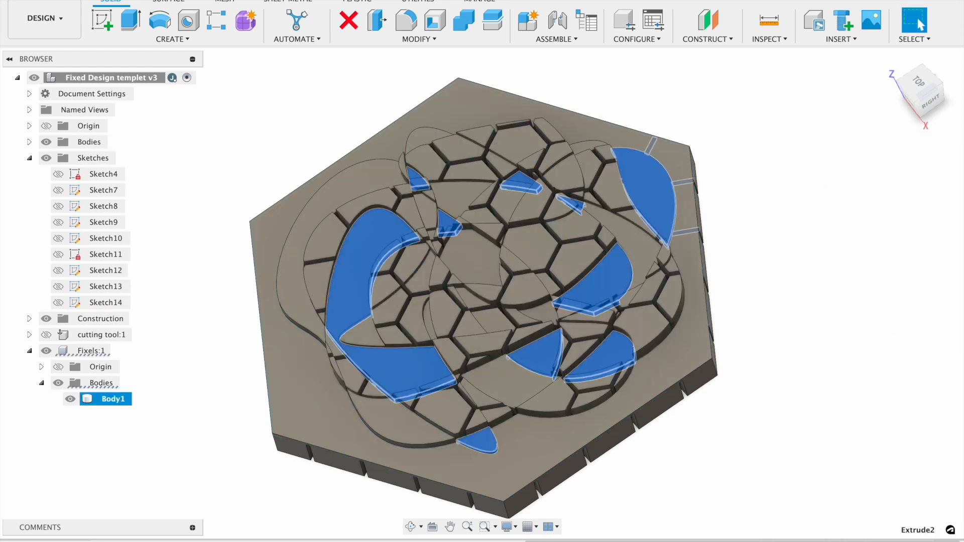
pyautogui.rightClick(824, 541)
pyautogui.click(885, 409)
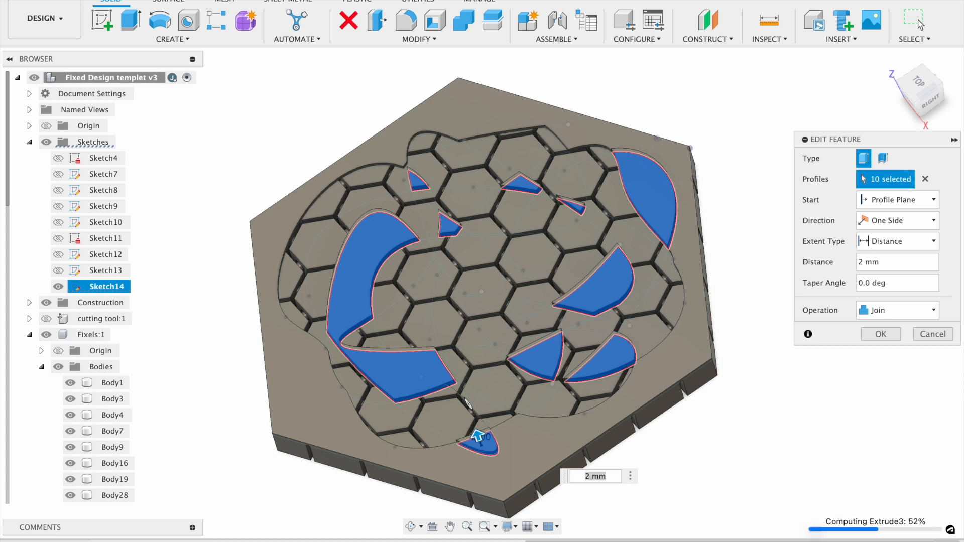
pyautogui.click(576, 445)
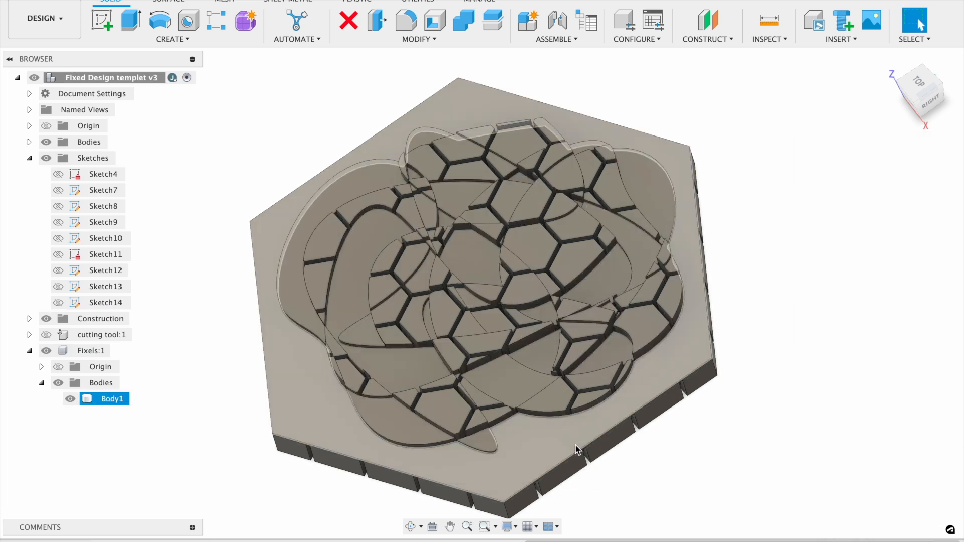
pyautogui.click(575, 445)
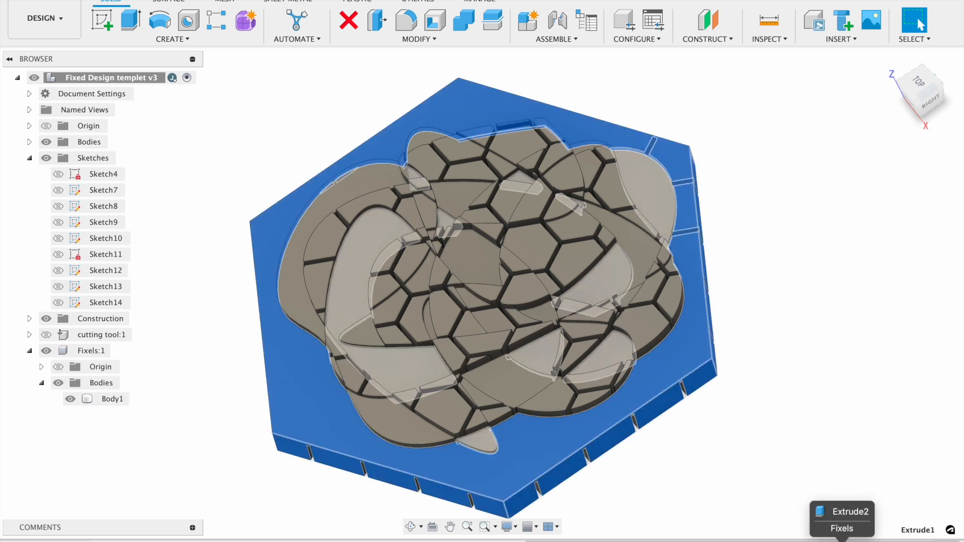
pyautogui.click(845, 321)
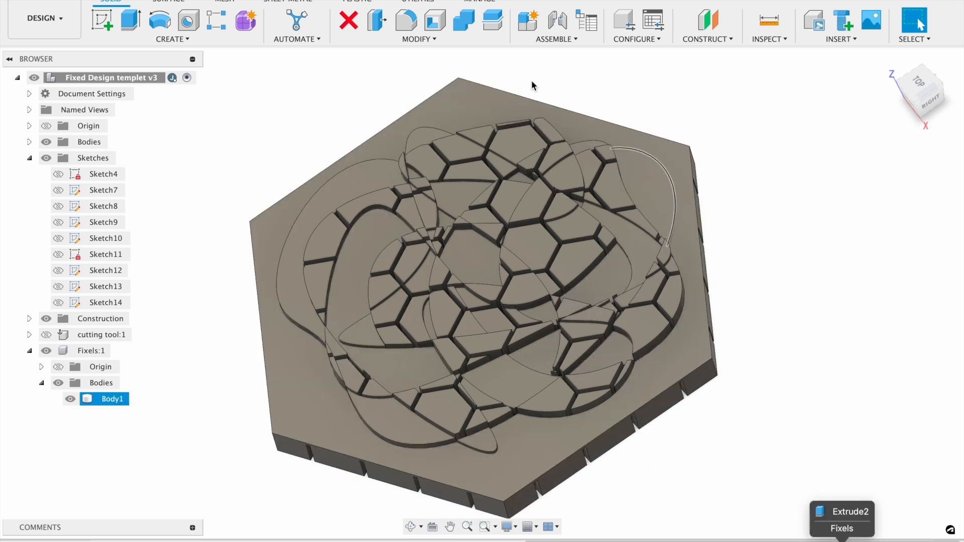
pyautogui.click(465, 21)
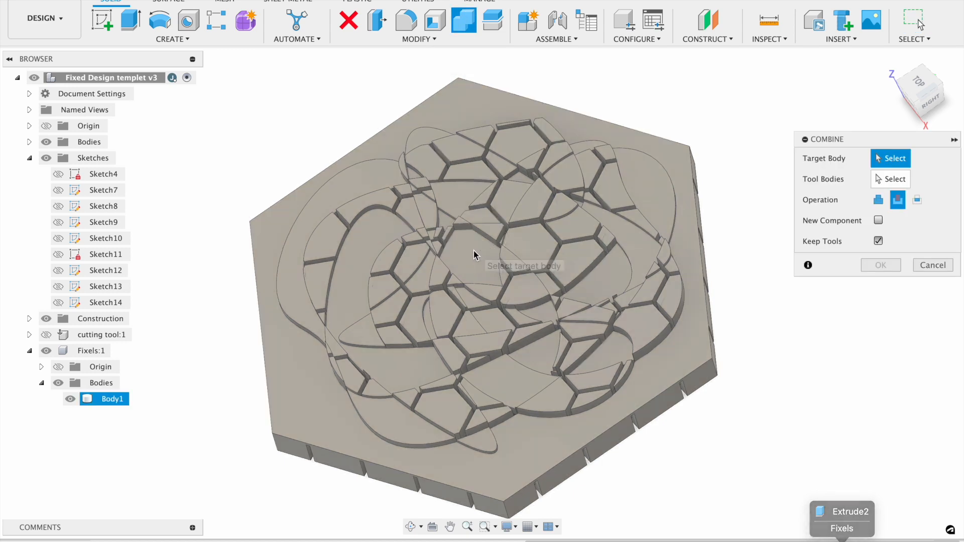
pyautogui.click(675, 160)
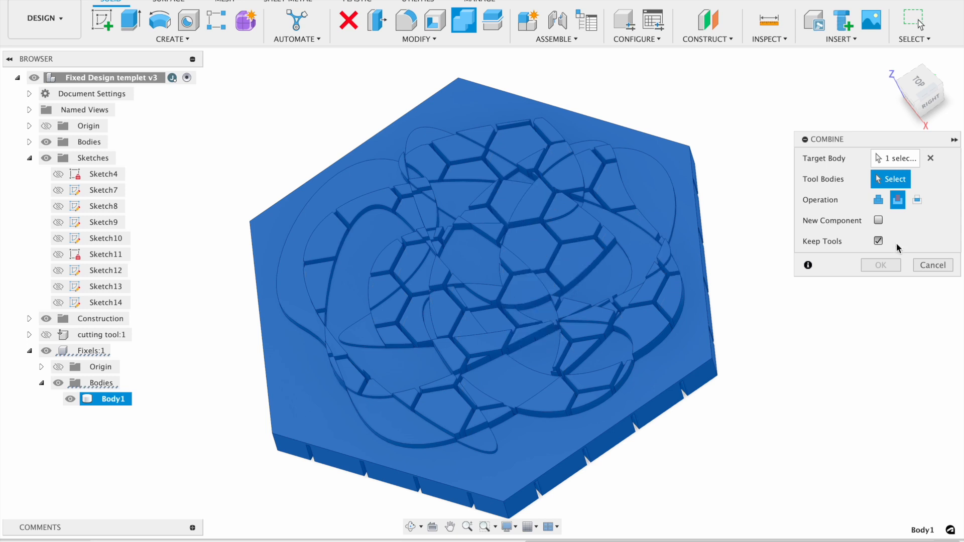
pyautogui.click(928, 267)
# Delete the earlier Combine cut features and join the raised design body to the hexagonal base body with Combine, without keeping the tools
pyautogui.rightClick(929, 541)
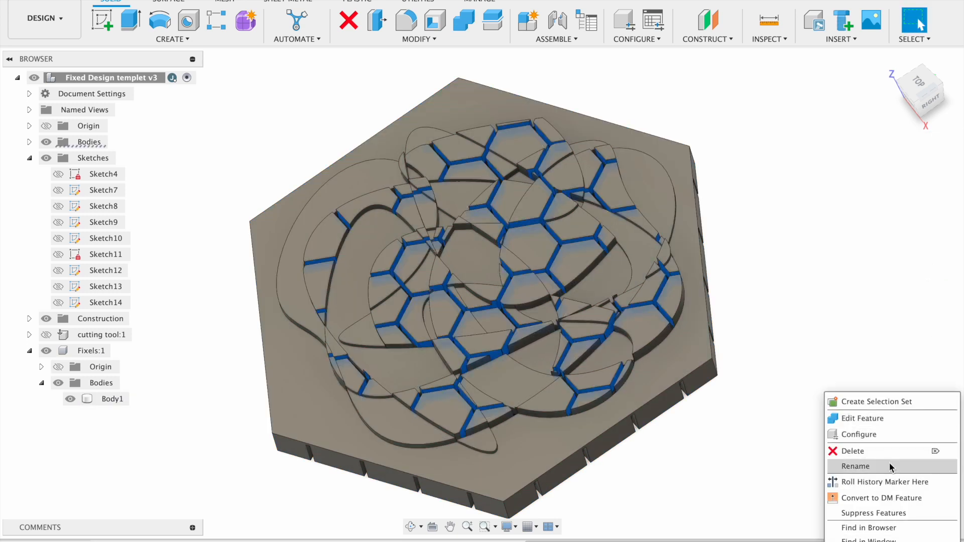
pyautogui.click(890, 452)
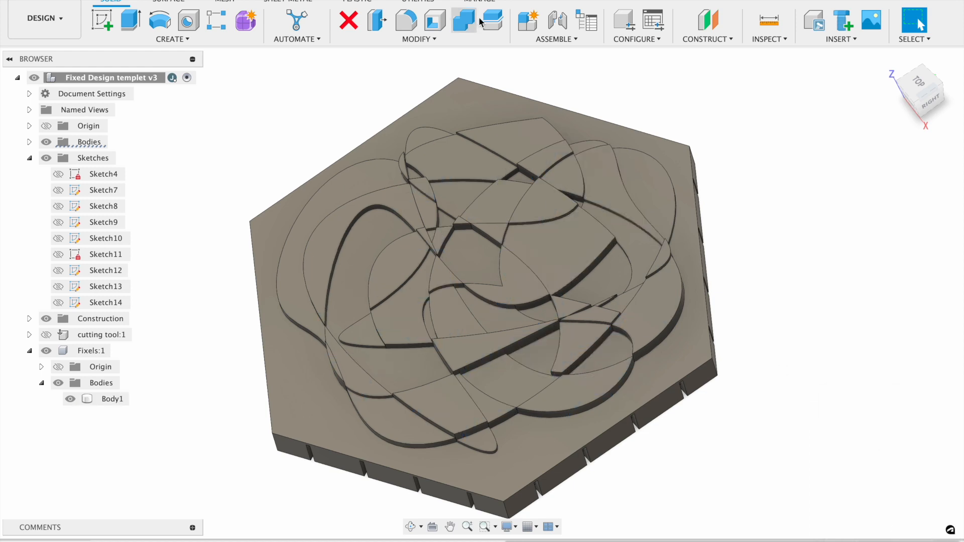
pyautogui.click(463, 20)
pyautogui.click(492, 372)
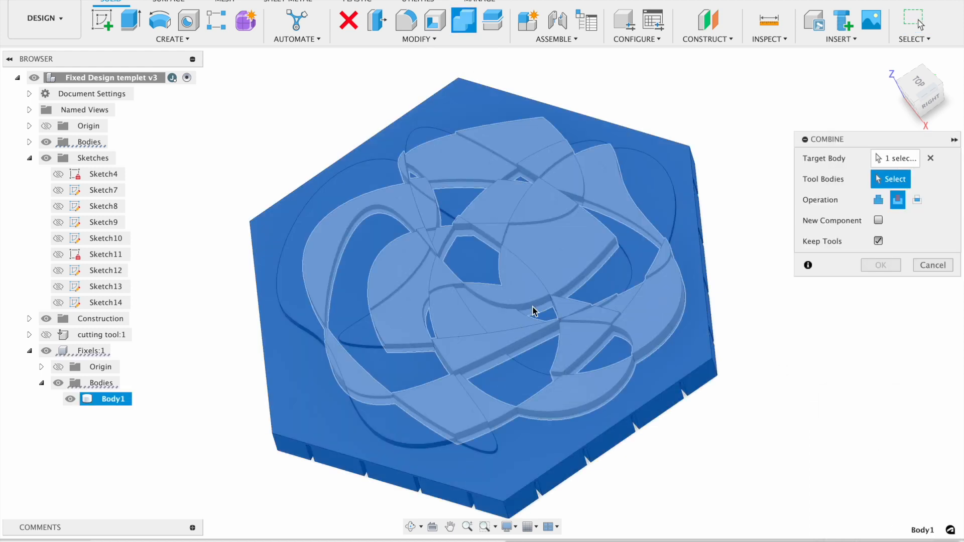
pyautogui.click(511, 258)
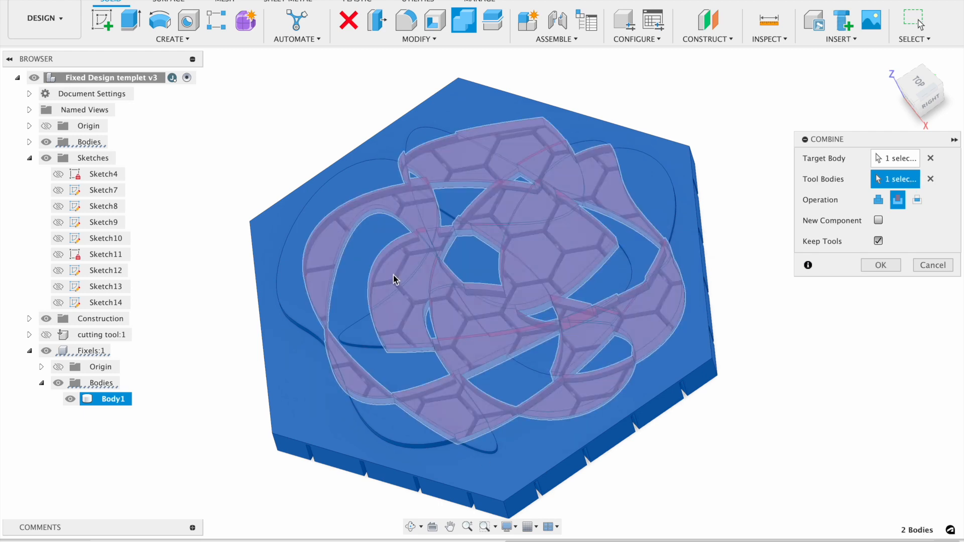
pyautogui.click(878, 200)
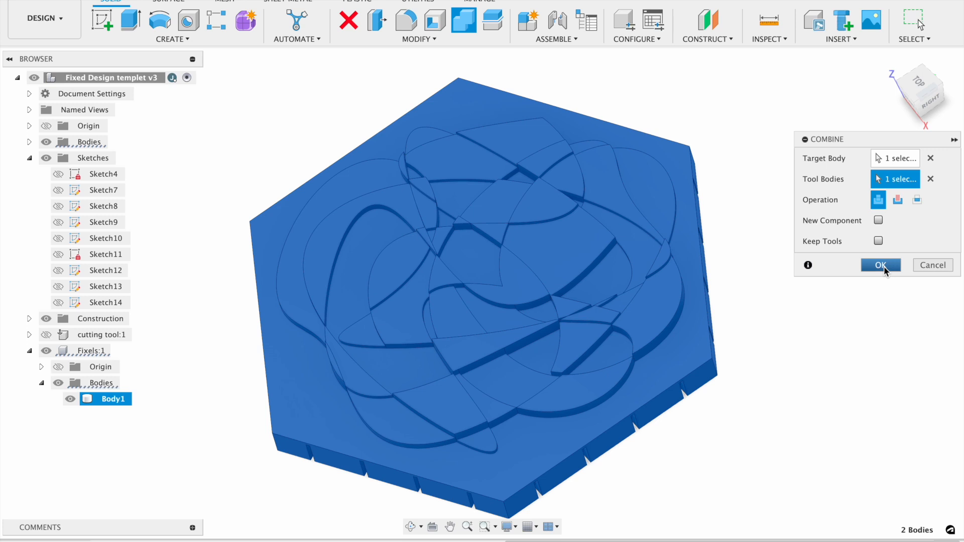
pyautogui.click(881, 265)
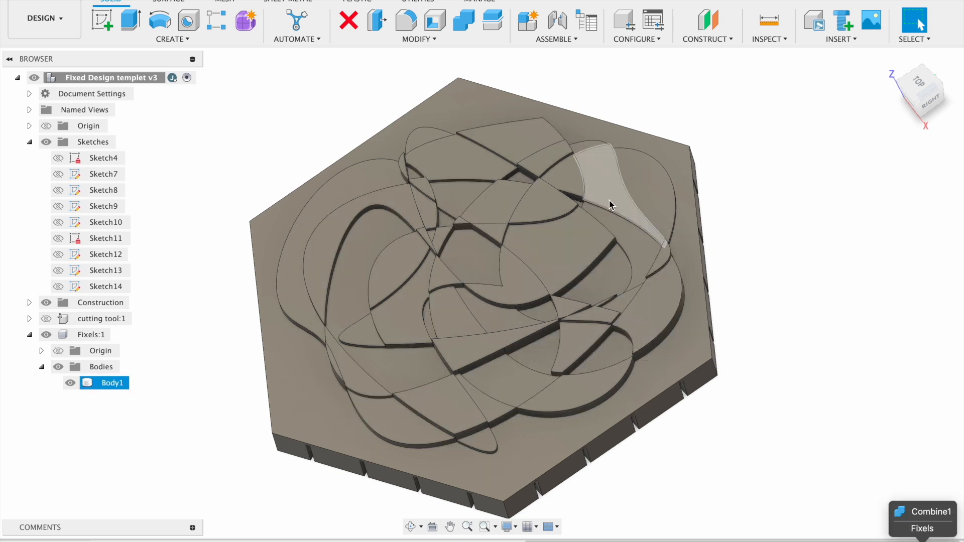
# Use Combine to cut the joined body with the cutting tool, keeping the tool, and hide the cutting tool component
pyautogui.click(464, 21)
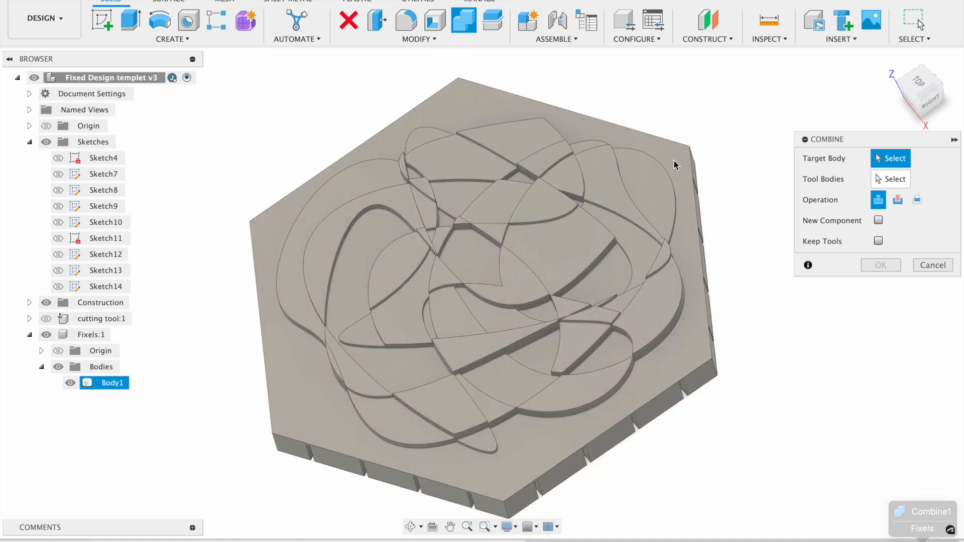
pyautogui.click(518, 300)
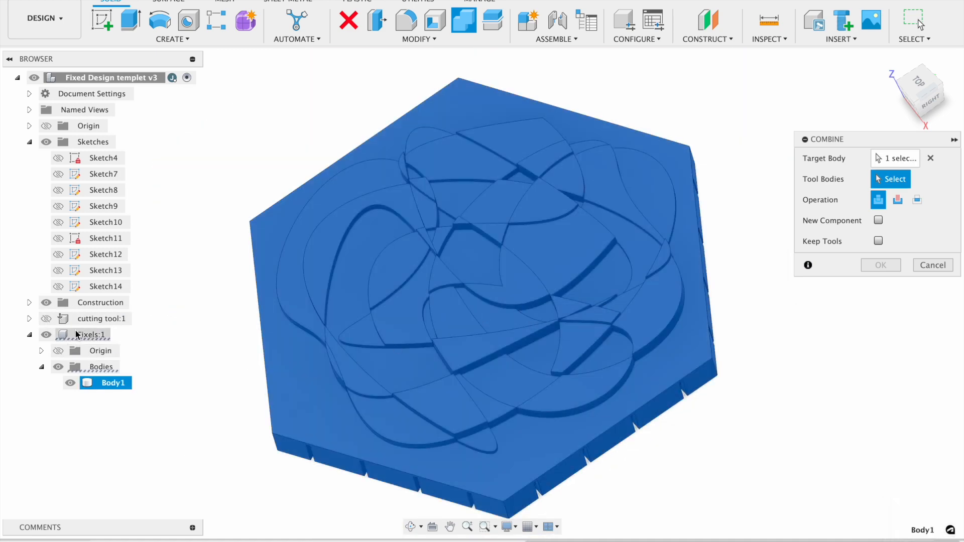
pyautogui.click(46, 319)
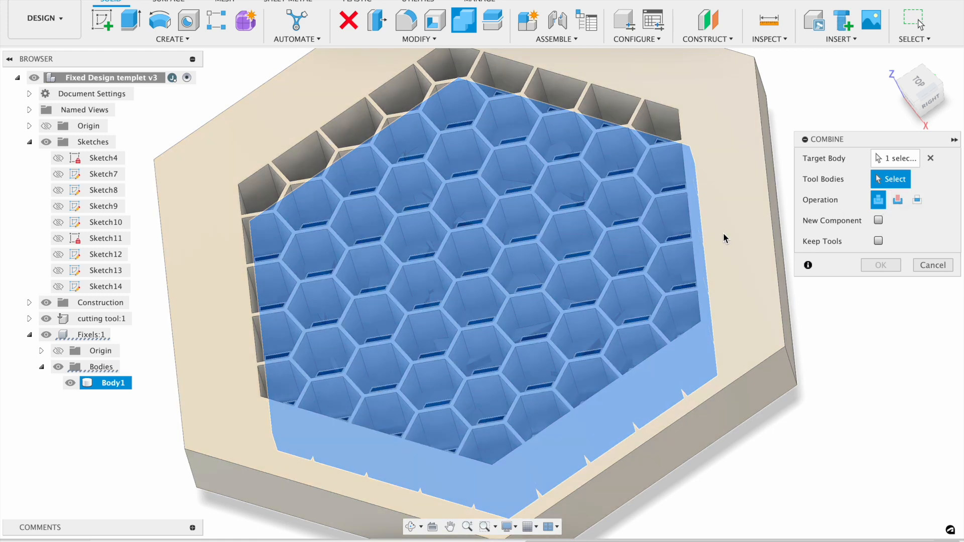
pyautogui.click(722, 233)
pyautogui.click(897, 200)
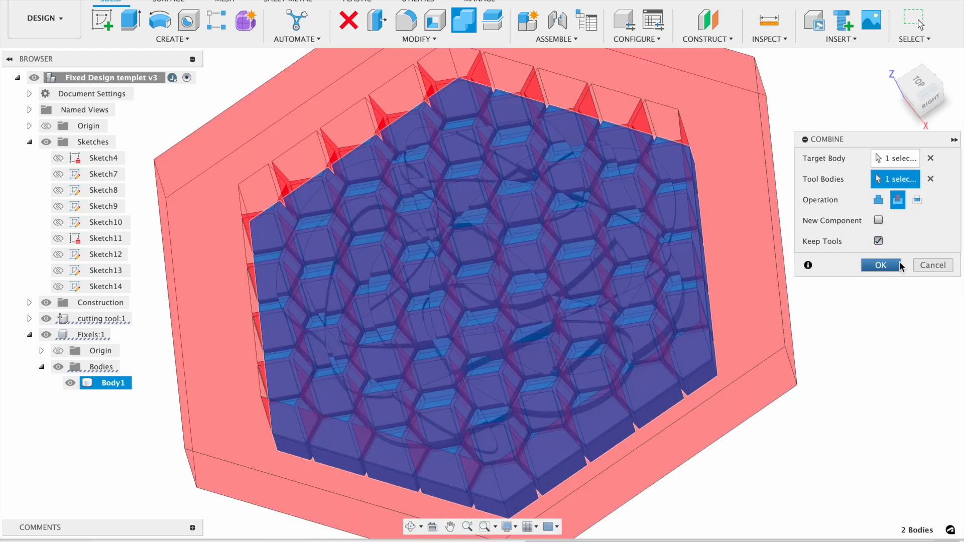
pyautogui.click(900, 265)
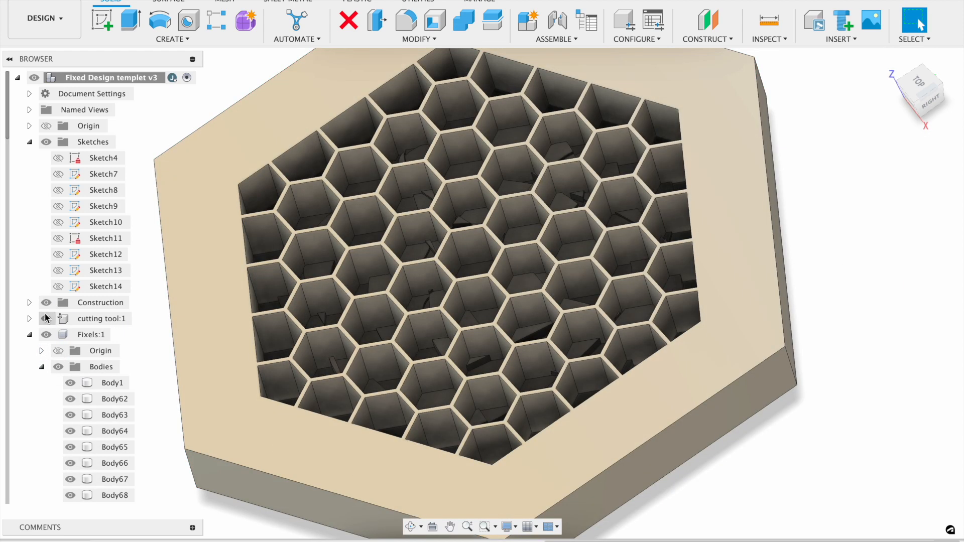
pyautogui.click(45, 319)
pyautogui.click(46, 318)
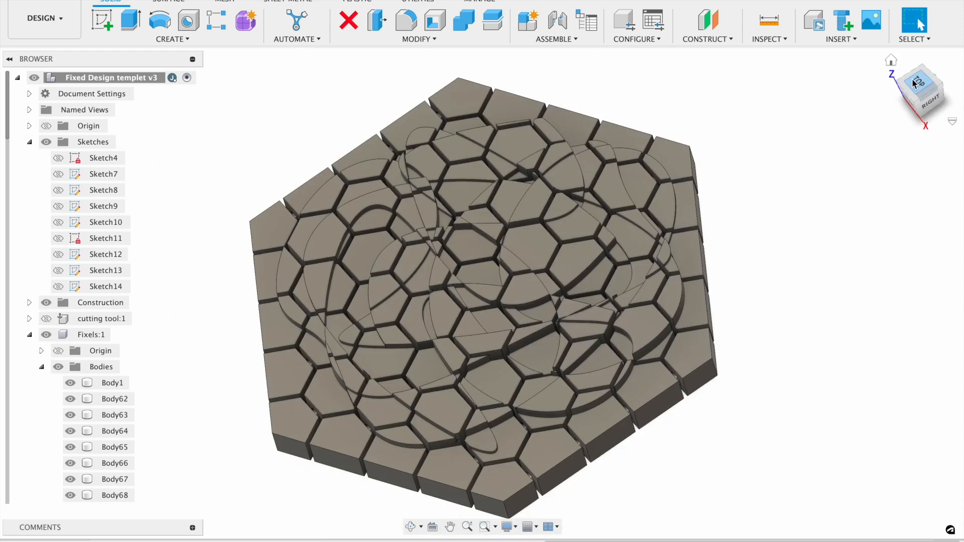
# Examine the separated tiles and their raised design from the home, top, front and low side views
pyautogui.click(889, 61)
pyautogui.moveTo(906, 103)
pyautogui.mouseDown()
pyautogui.moveTo(899, 81)
pyautogui.moveTo(884, 91)
pyautogui.moveTo(889, 119)
pyautogui.moveTo(863, 93)
pyautogui.moveTo(885, 80)
pyautogui.moveTo(884, 95)
pyautogui.moveTo(902, 95)
pyautogui.mouseUp()
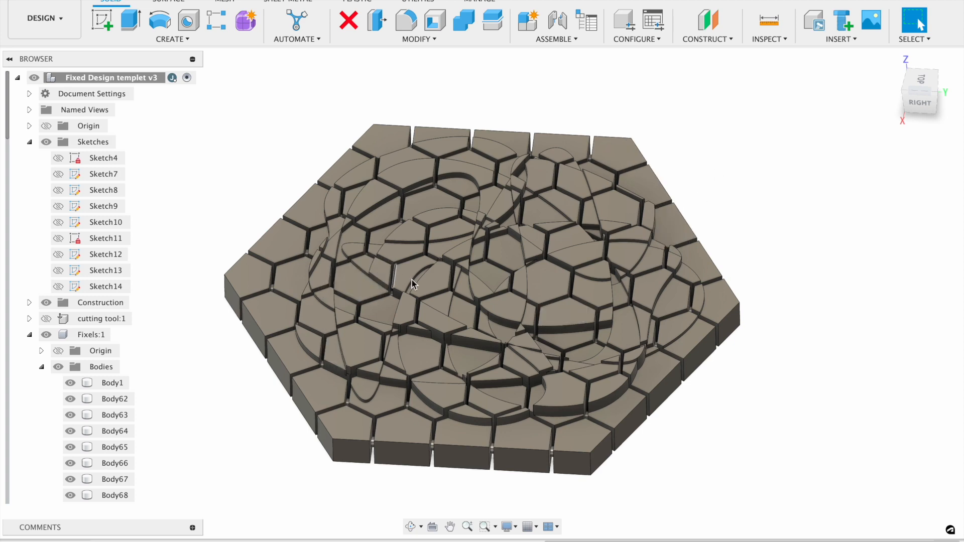
pyautogui.moveTo(931, 105); pyautogui.dragTo(901, 65)
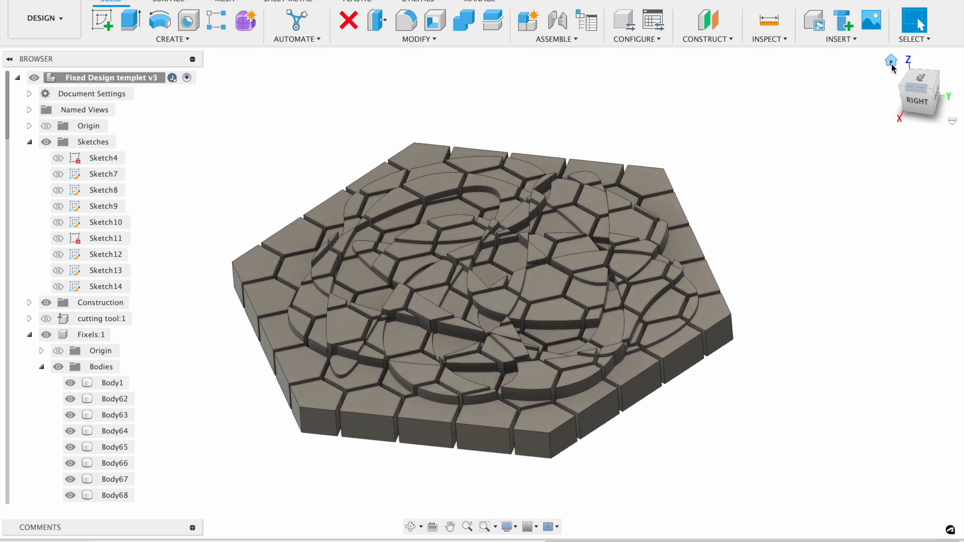
pyautogui.click(890, 62)
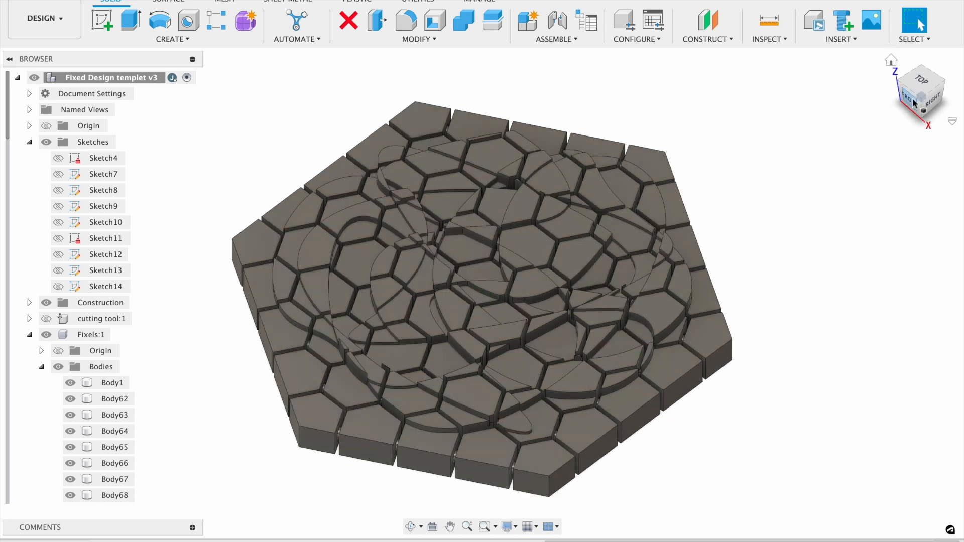
pyautogui.click(918, 82)
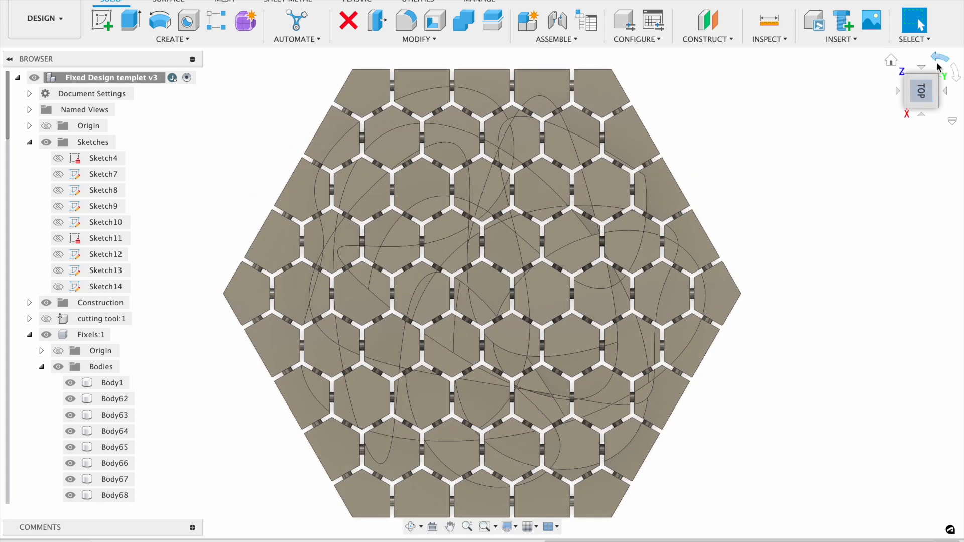
pyautogui.click(938, 63)
pyautogui.click(912, 97)
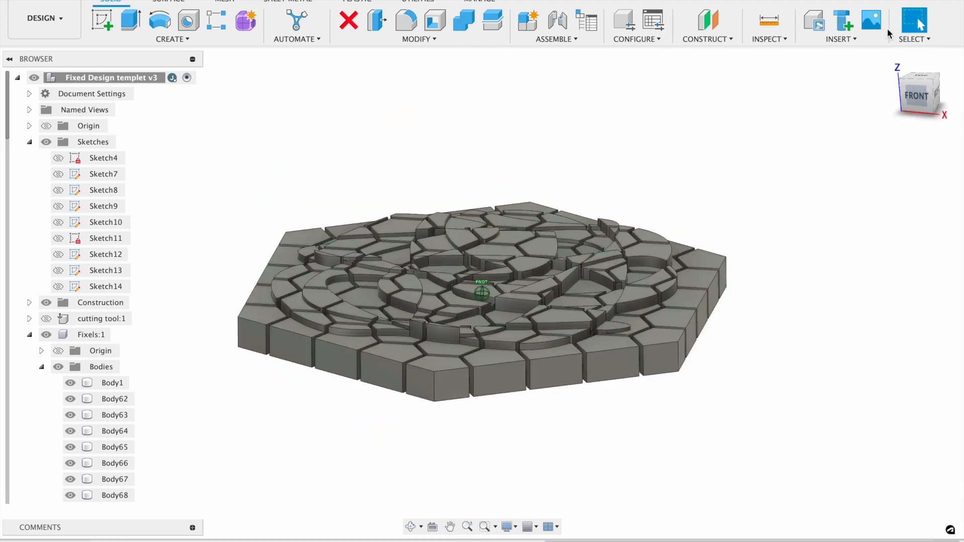
pyautogui.moveTo(888, 29)
pyautogui.mouseDown()
pyautogui.moveTo(897, 28)
pyautogui.moveTo(878, 57)
pyautogui.moveTo(931, 20)
pyautogui.mouseUp()
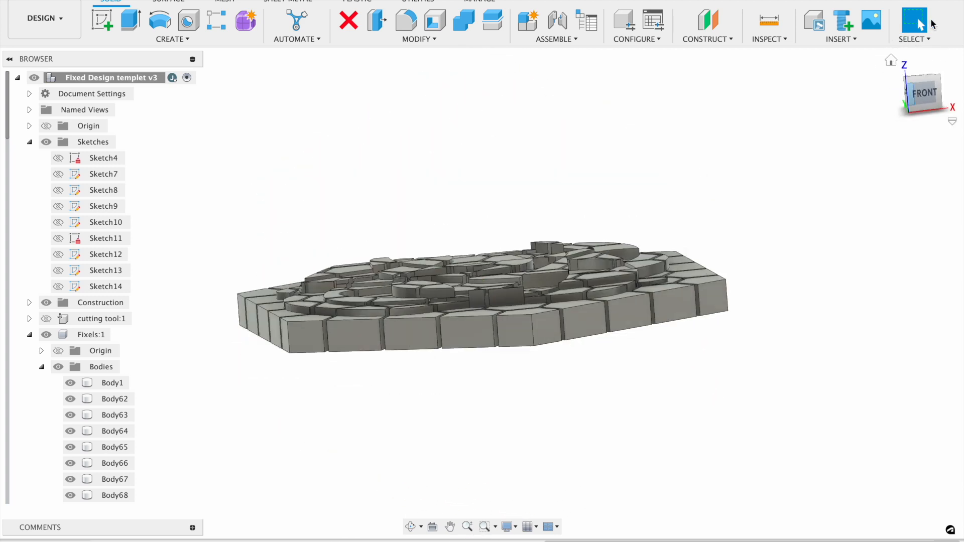
pyautogui.moveTo(922, 84); pyautogui.dragTo(906, 106)
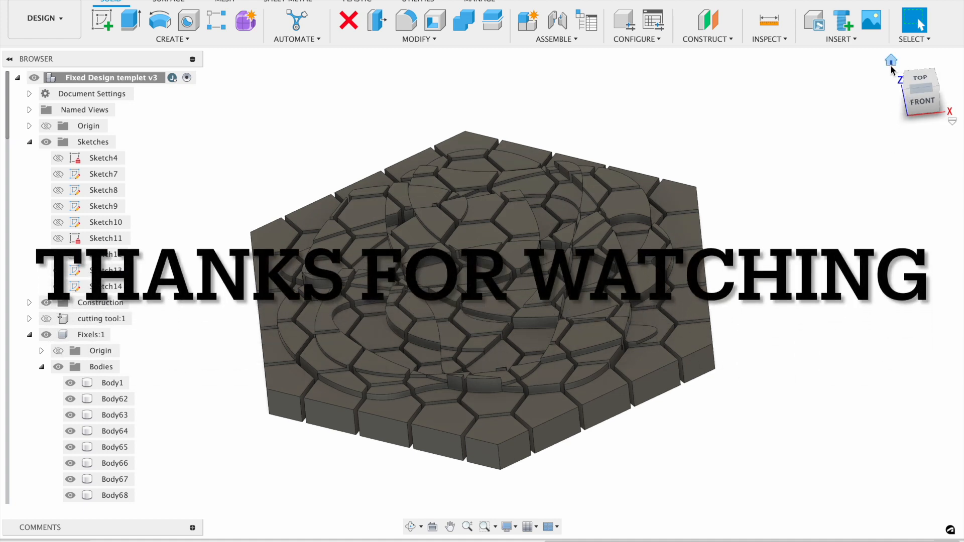
# Return to the home view and collapse the Sketches and Fixels entries in the browser
pyautogui.click(891, 61)
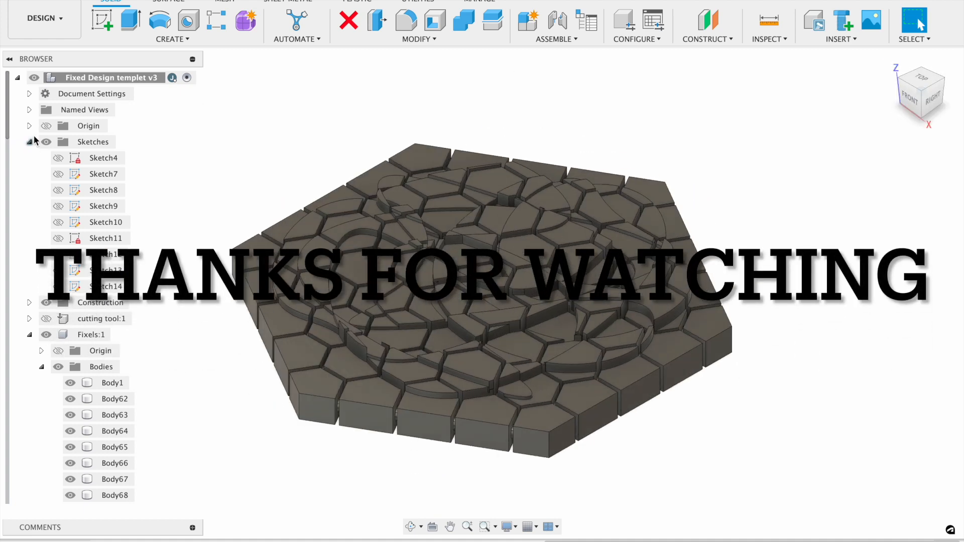
pyautogui.click(30, 142)
pyautogui.click(29, 190)
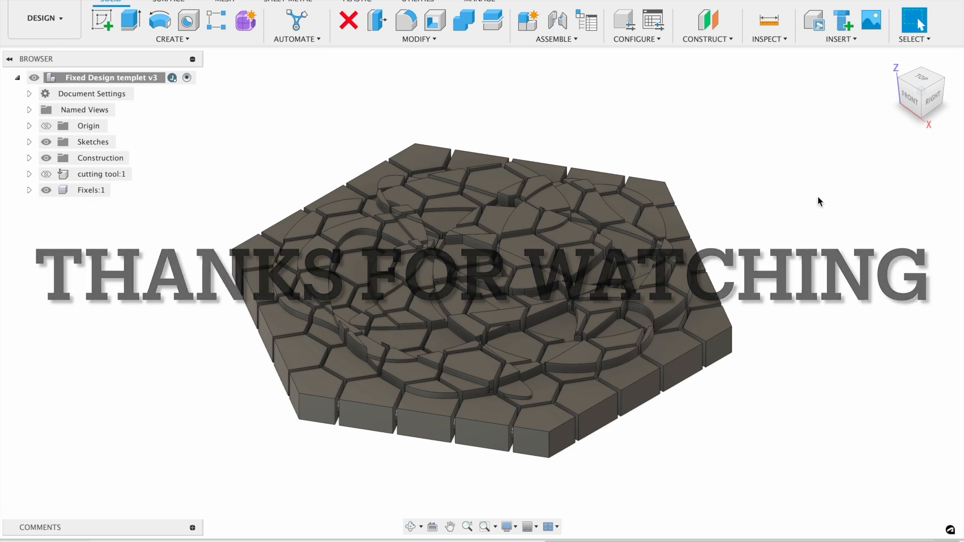